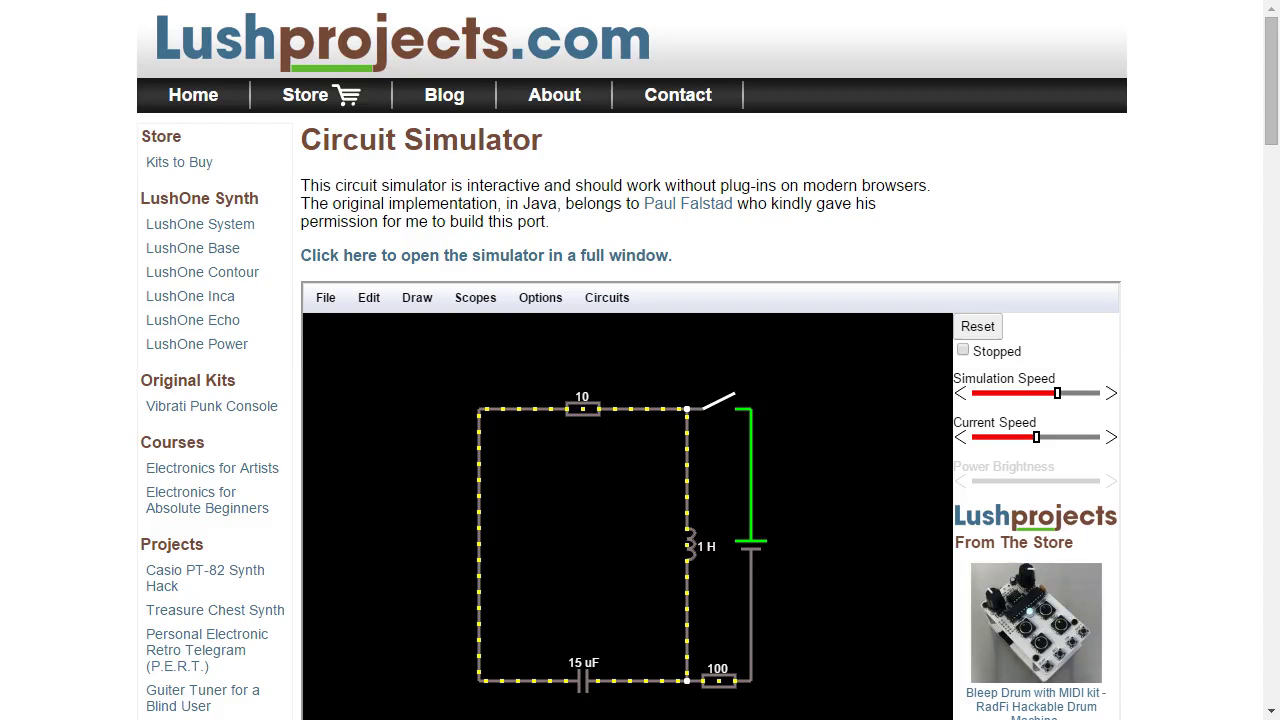
# Open the simulator in a full window and replace the example with a Blank Circuit
pyautogui.click(545, 263)
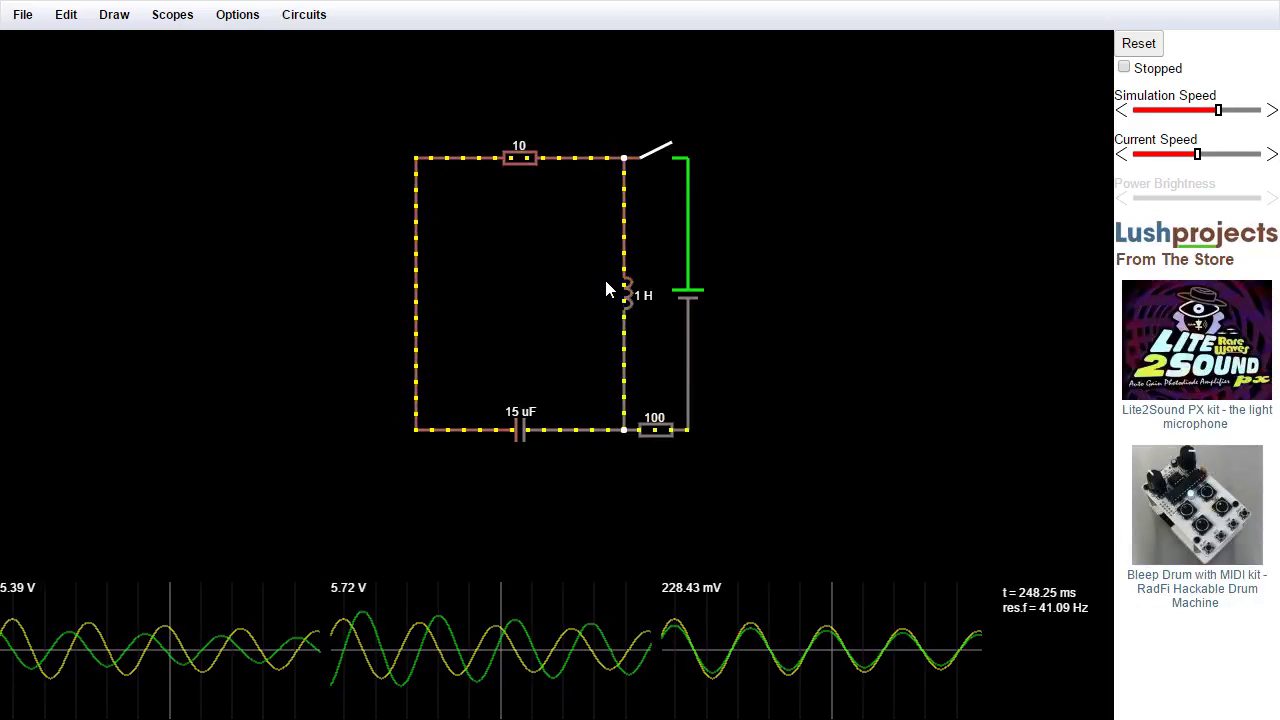
pyautogui.click(294, 26)
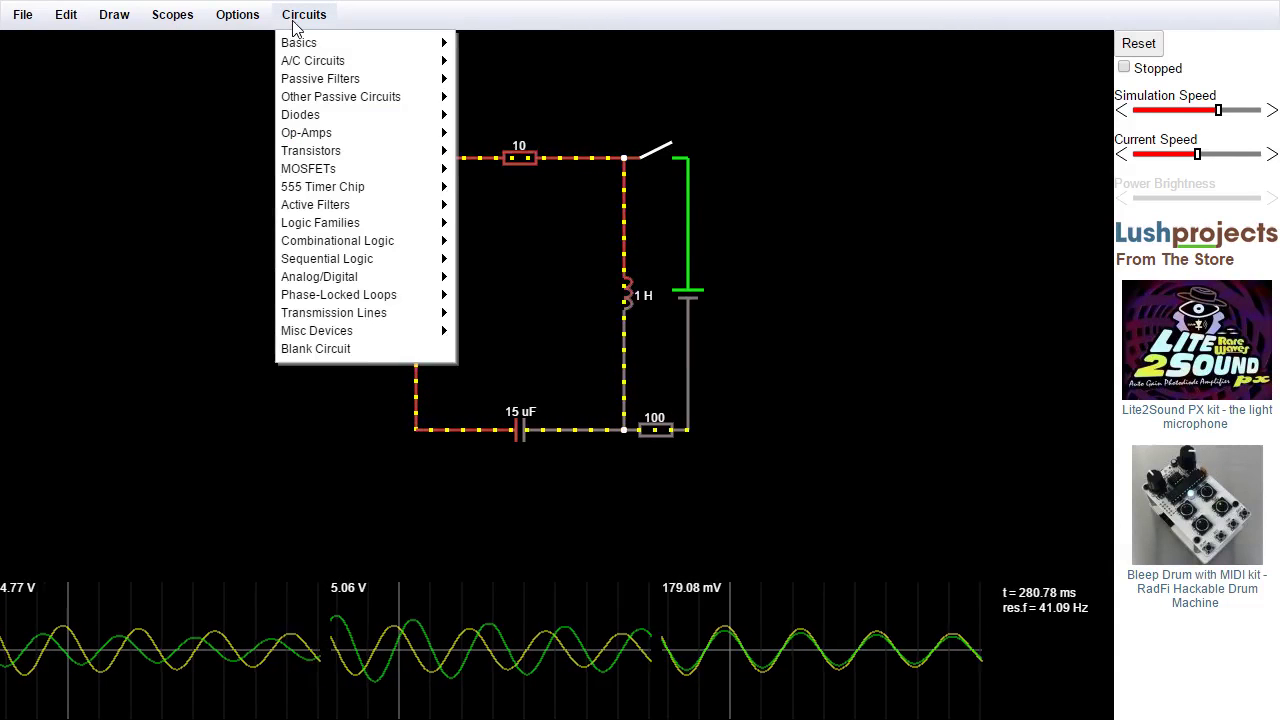
pyautogui.click(322, 349)
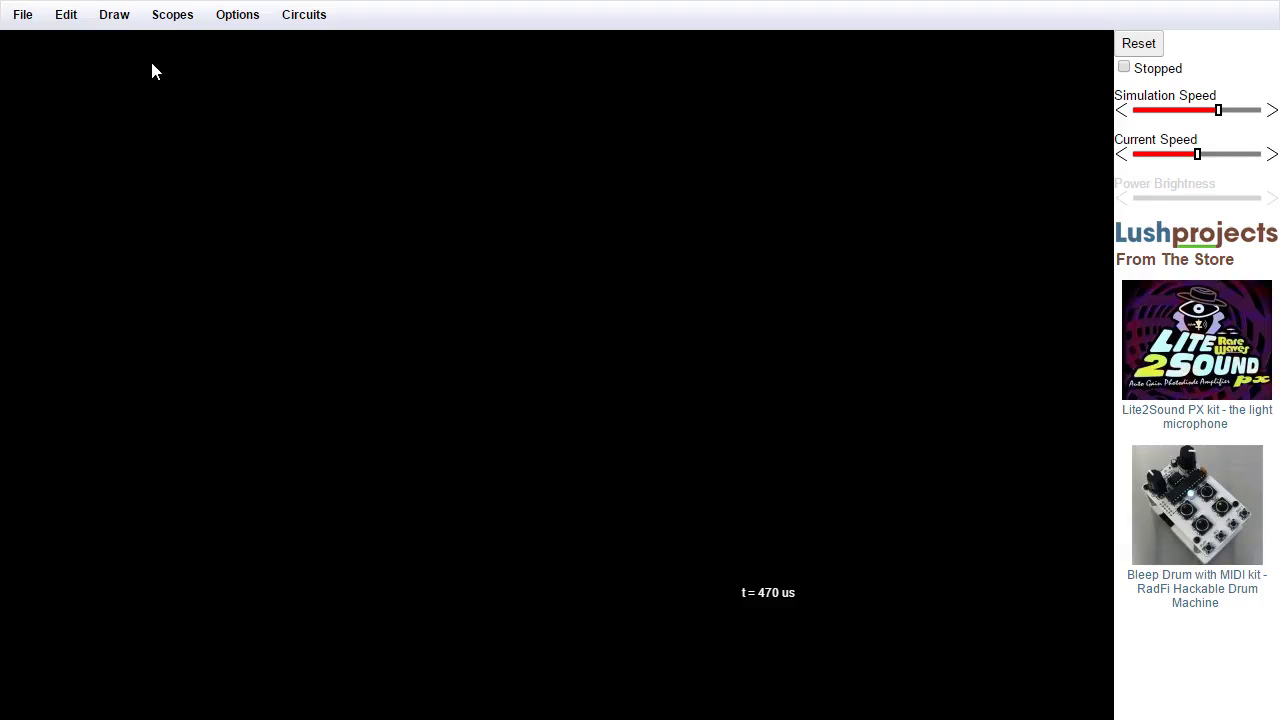
# Bring up the Draw menu's Inputs and Sources list to reach the two-terminal voltage source
pyautogui.click(116, 16)
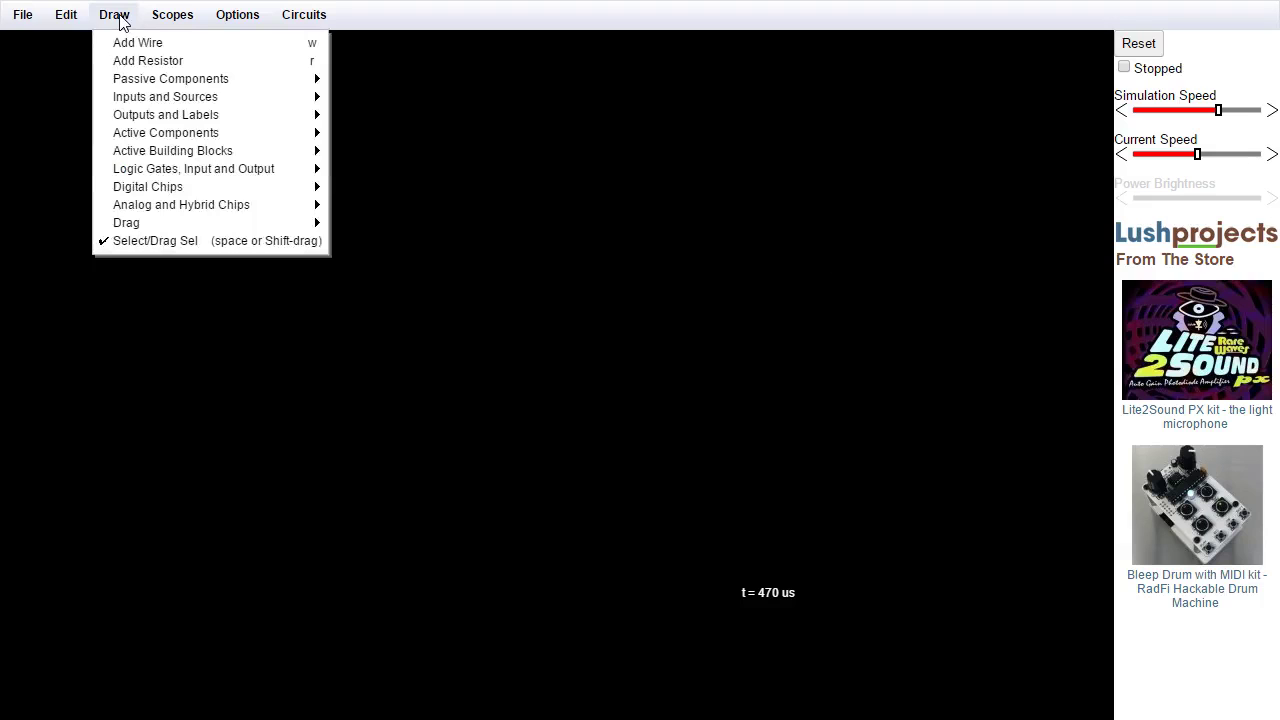
pyautogui.click(118, 17)
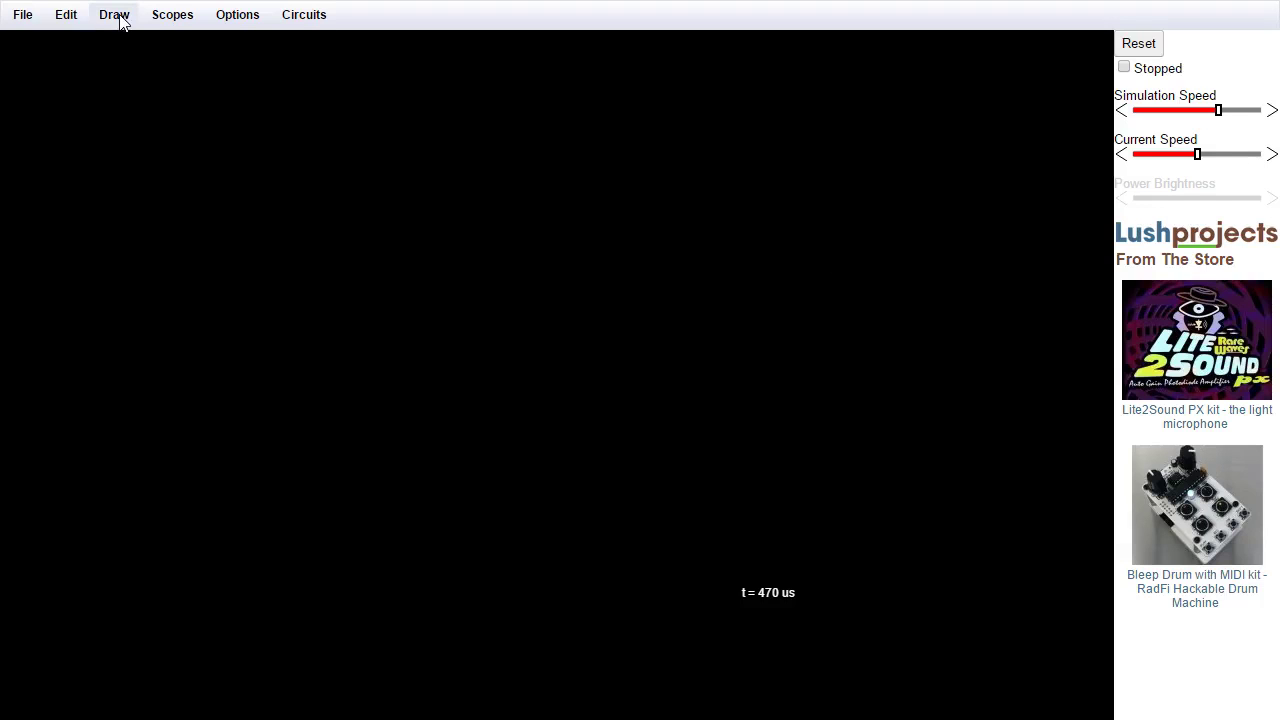
pyautogui.rightClick(56, 193)
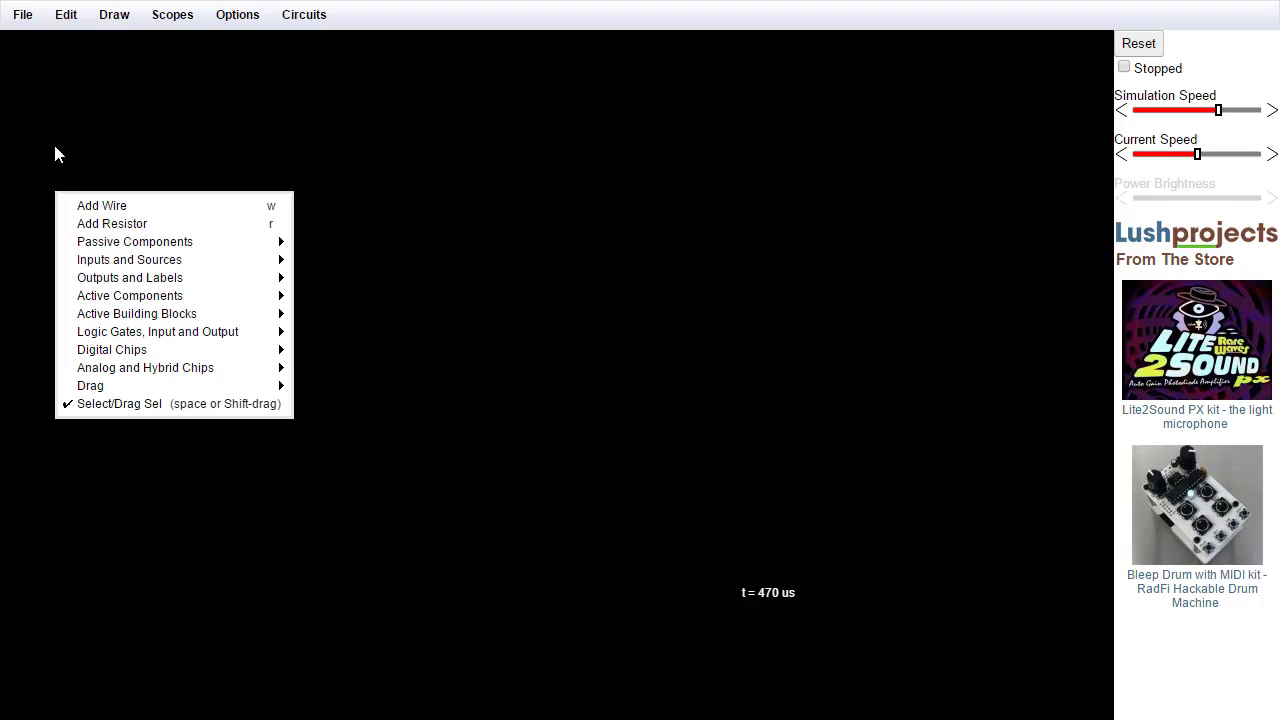
pyautogui.click(55, 153)
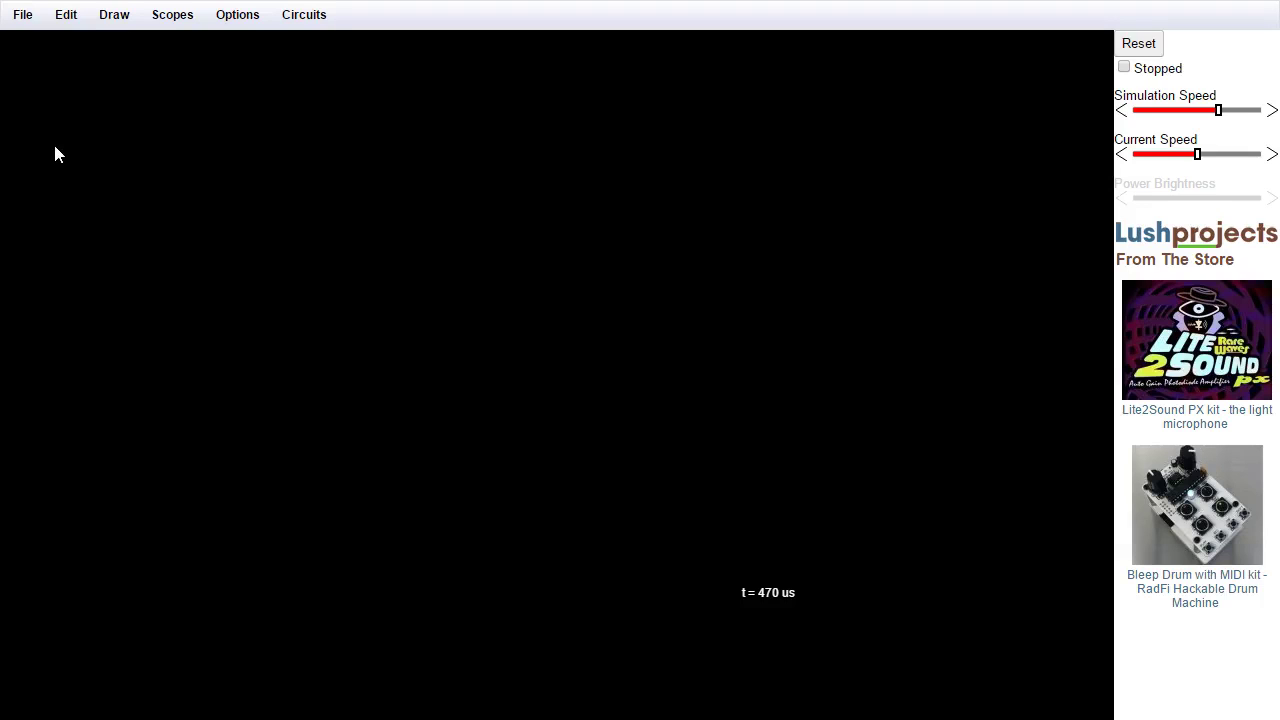
pyautogui.click(117, 20)
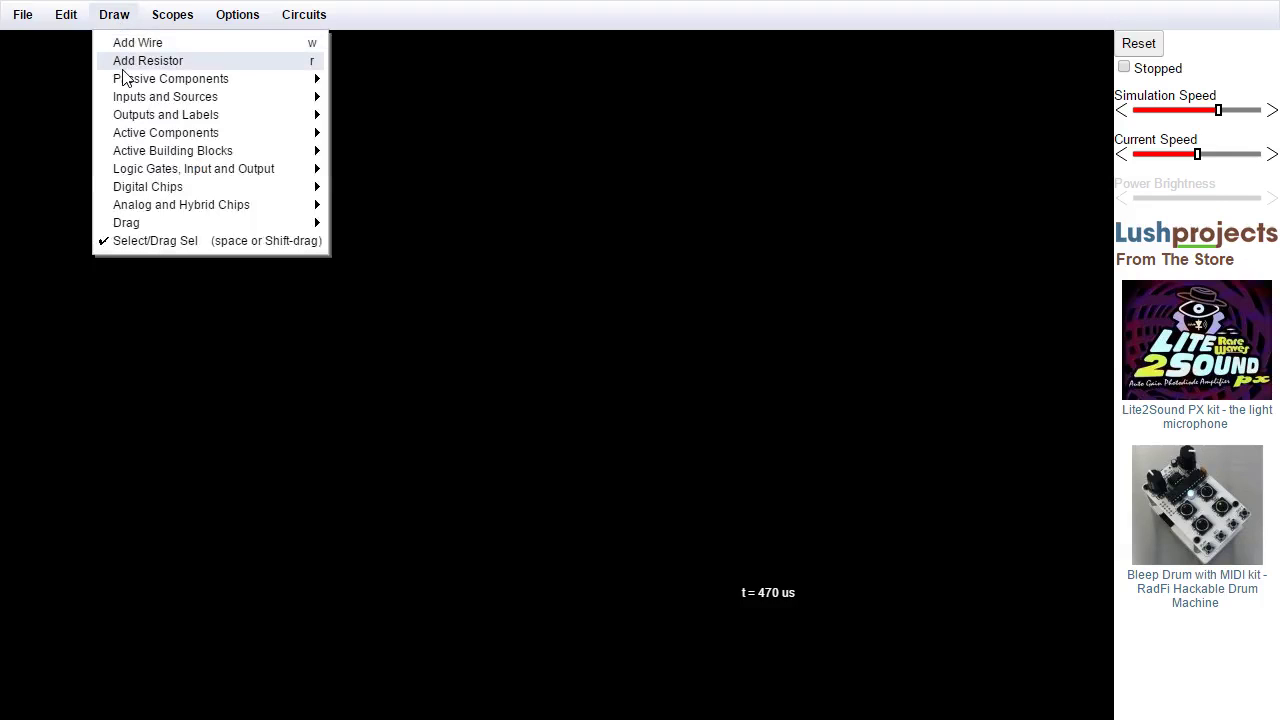
pyautogui.moveTo(125, 80)
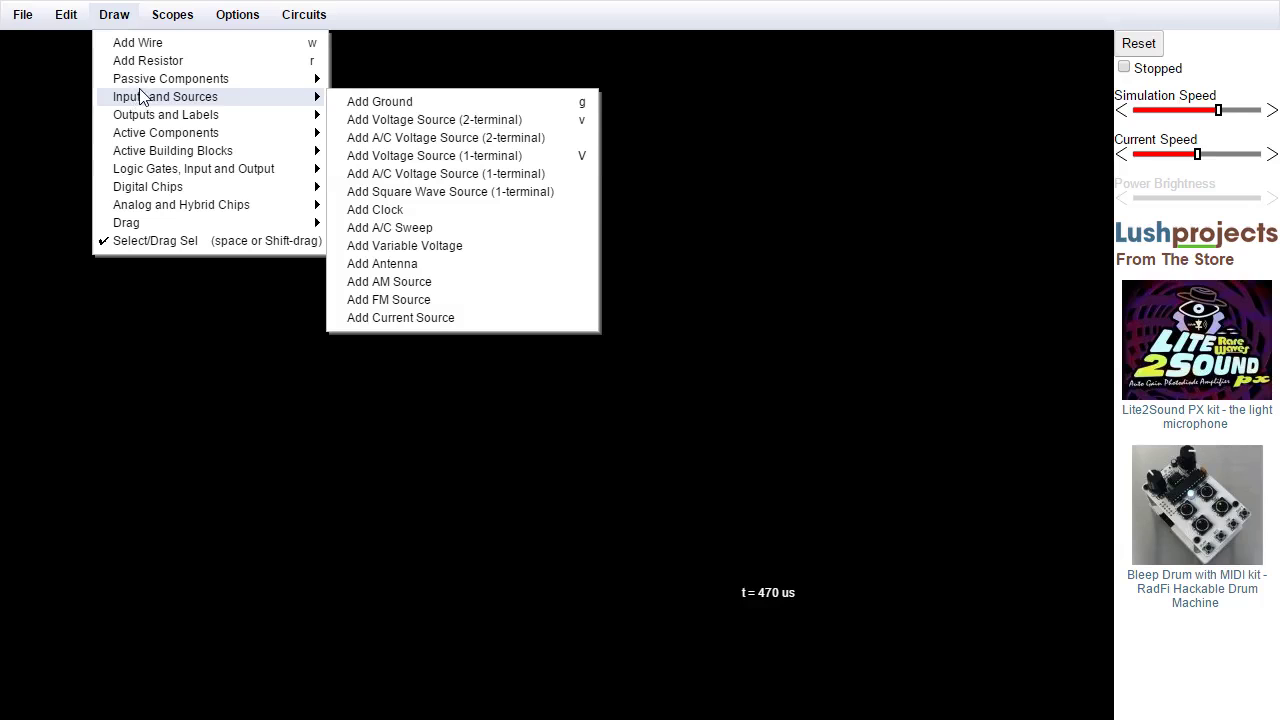
# Draw three upright two-terminal voltage sources: one high on the right, two side by side on the left
pyautogui.click(425, 120)
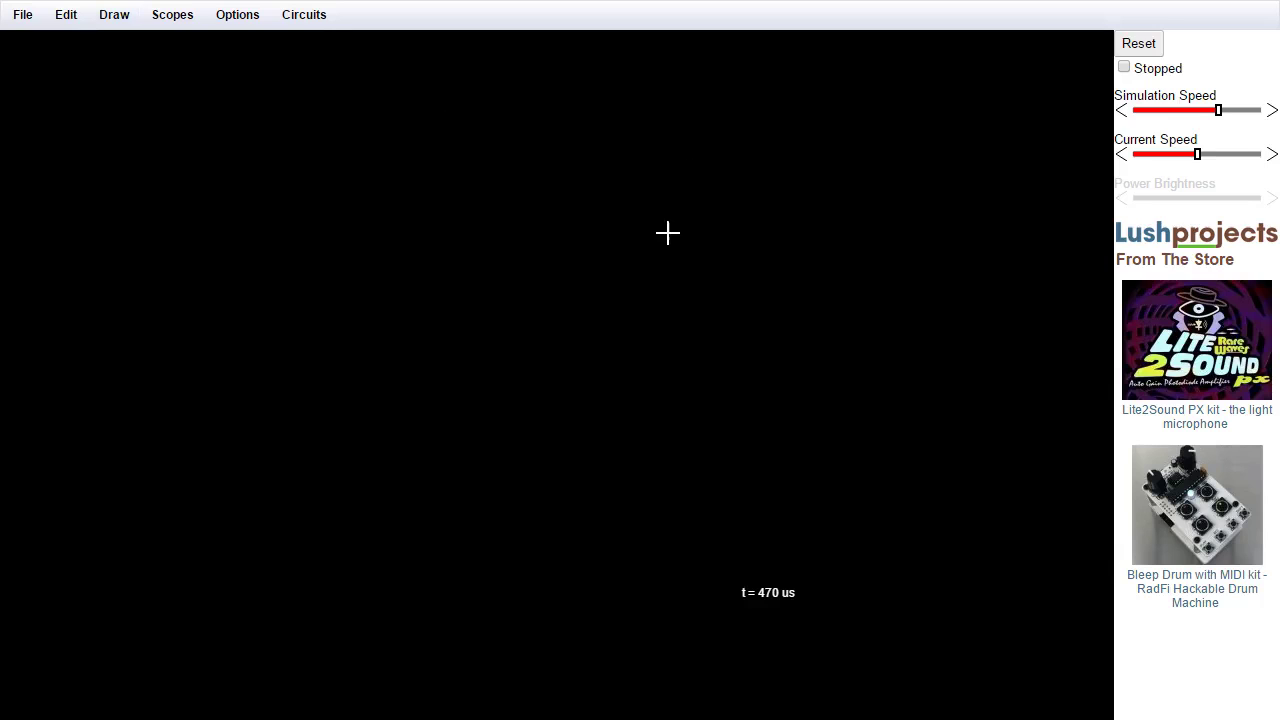
pyautogui.moveTo(656, 222)
pyautogui.mouseDown()
pyautogui.moveTo(656, 363)
pyautogui.moveTo(655, 76)
pyautogui.mouseUp()
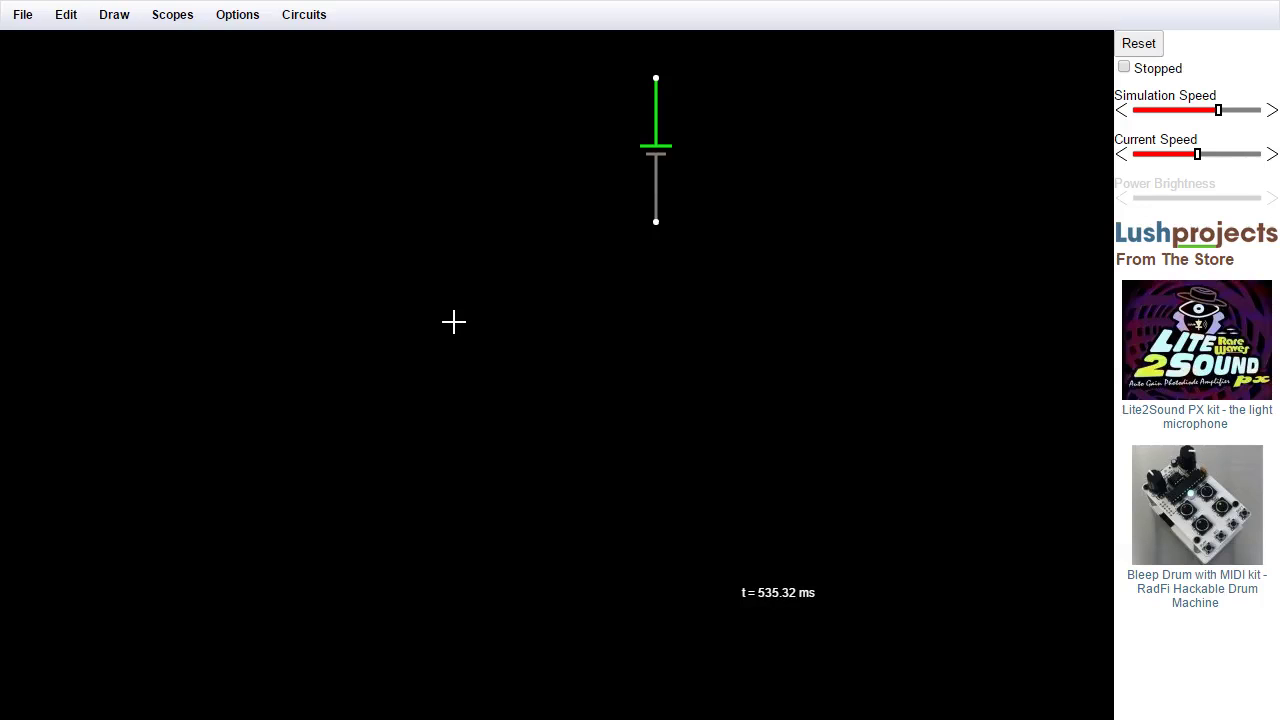
pyautogui.moveTo(454, 355); pyautogui.dragTo(441, 180)
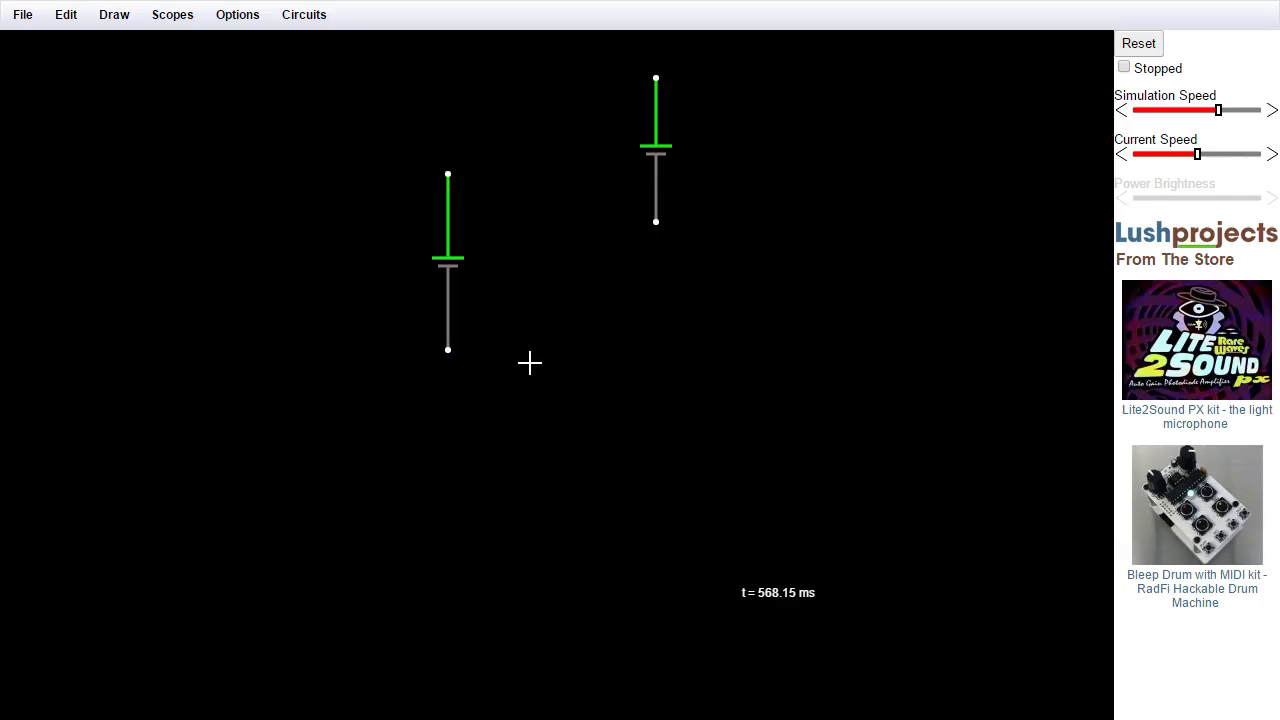
pyautogui.moveTo(528, 366); pyautogui.dragTo(520, 173)
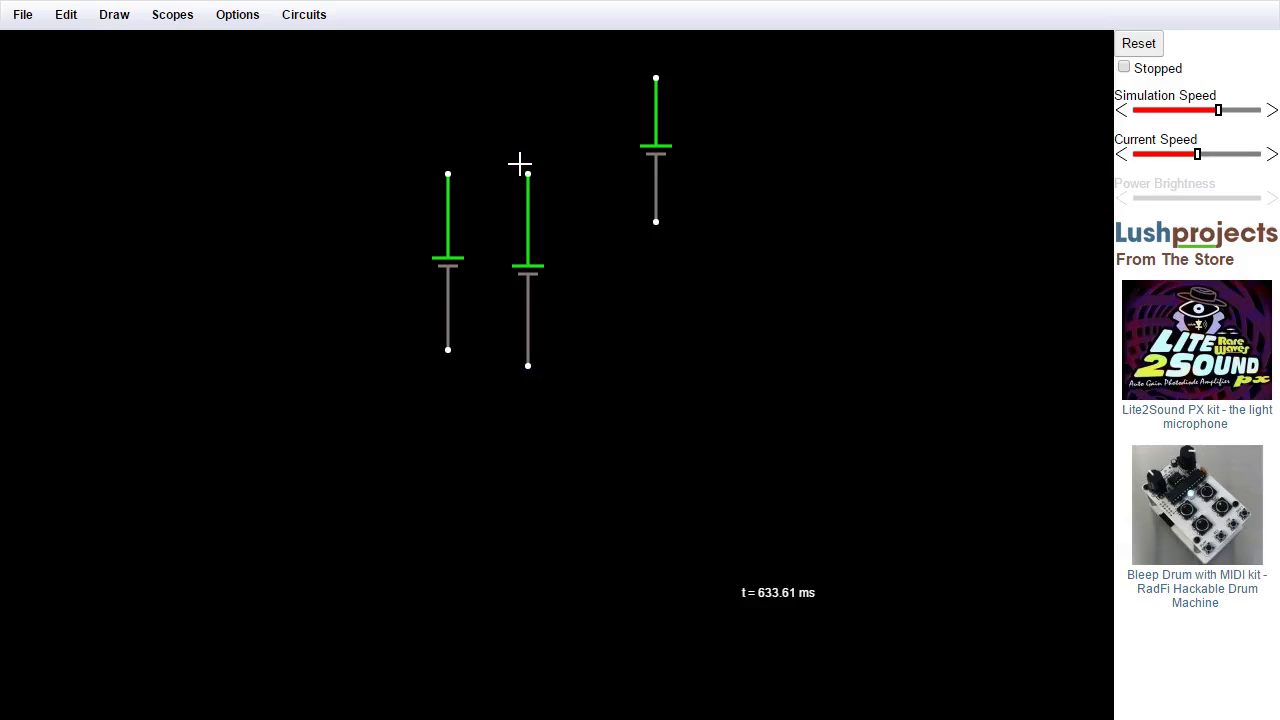
pyautogui.click(114, 16)
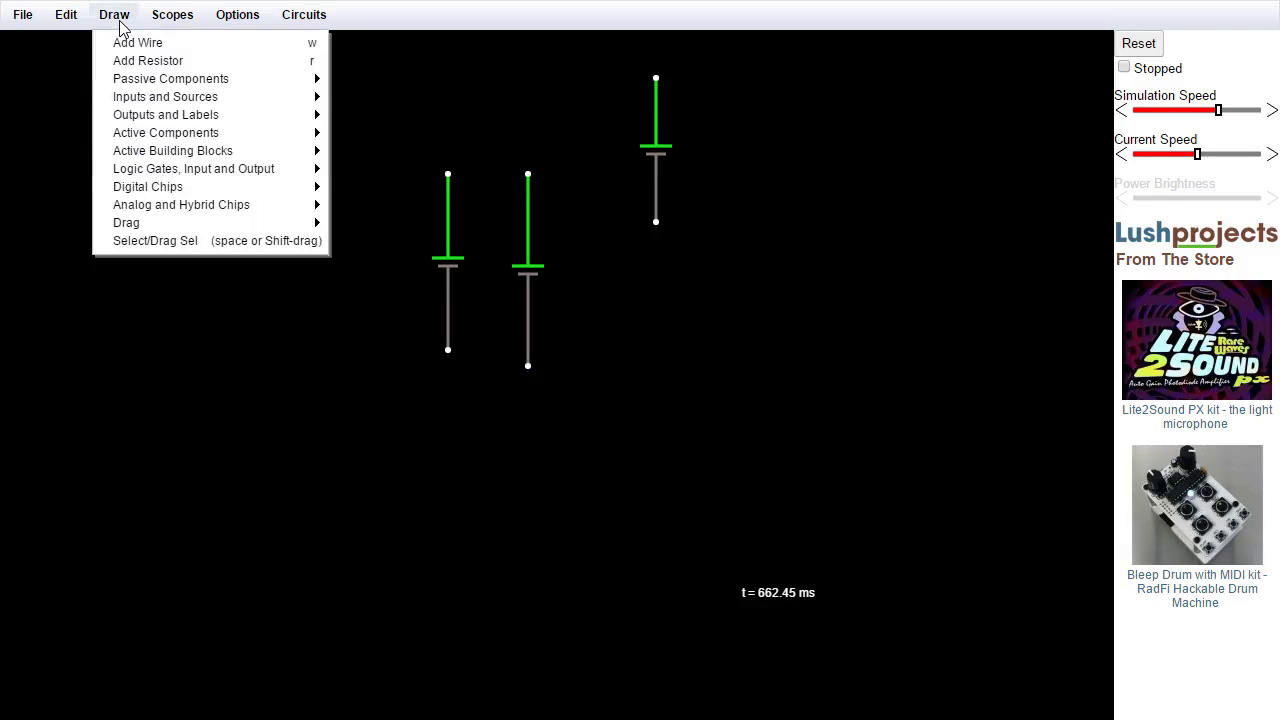
# Delete the left and middle voltage sources and drag the remaining one down toward the centre
pyautogui.click(153, 246)
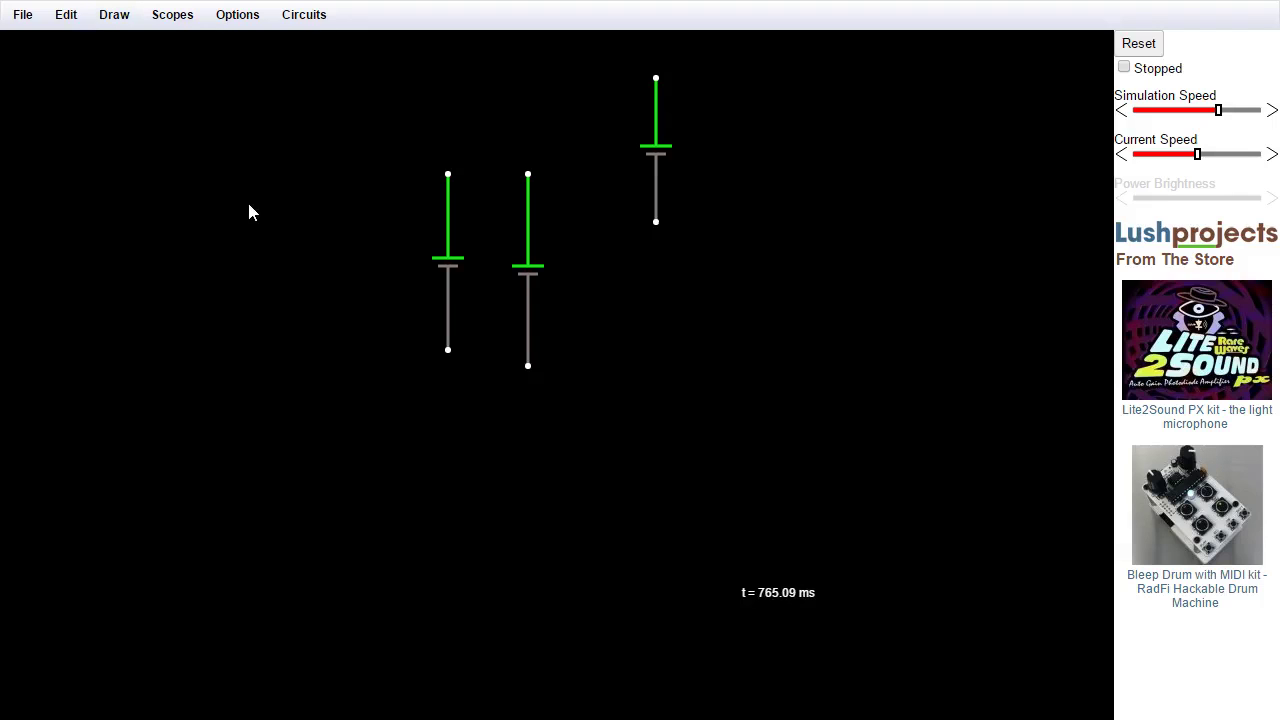
pyautogui.rightClick(448, 222)
pyautogui.click(472, 307)
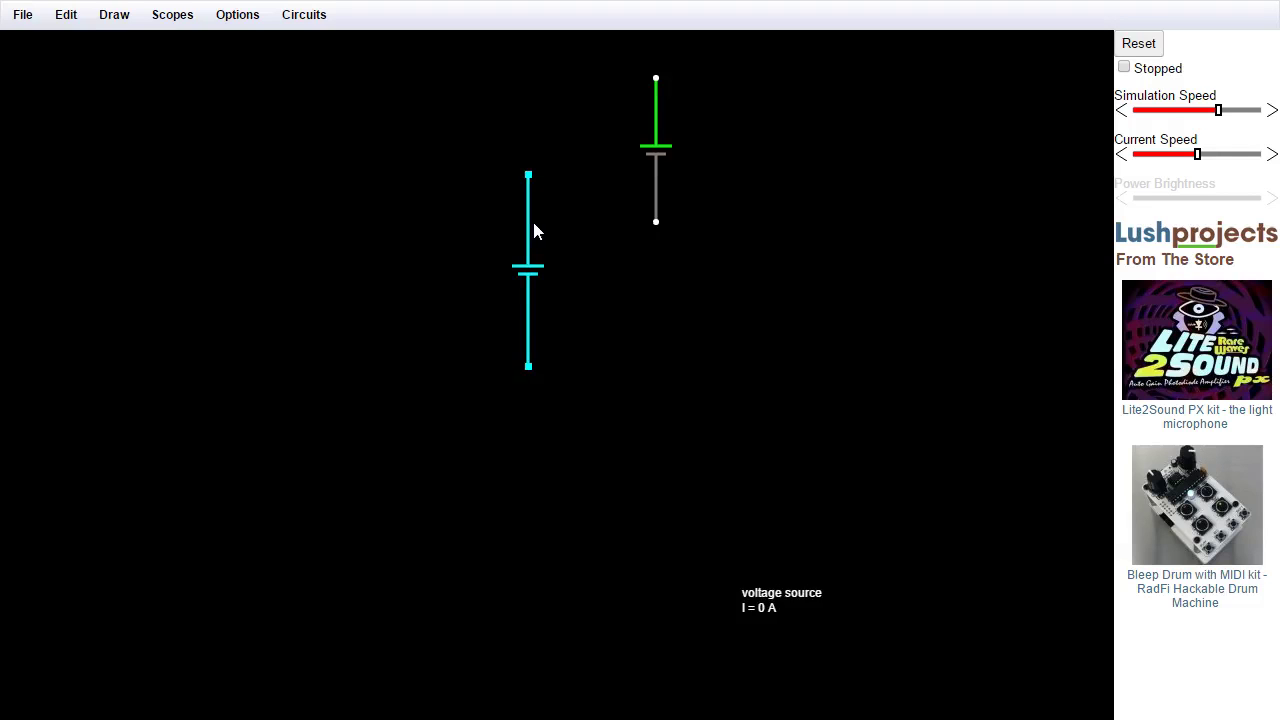
pyautogui.press('Delete')
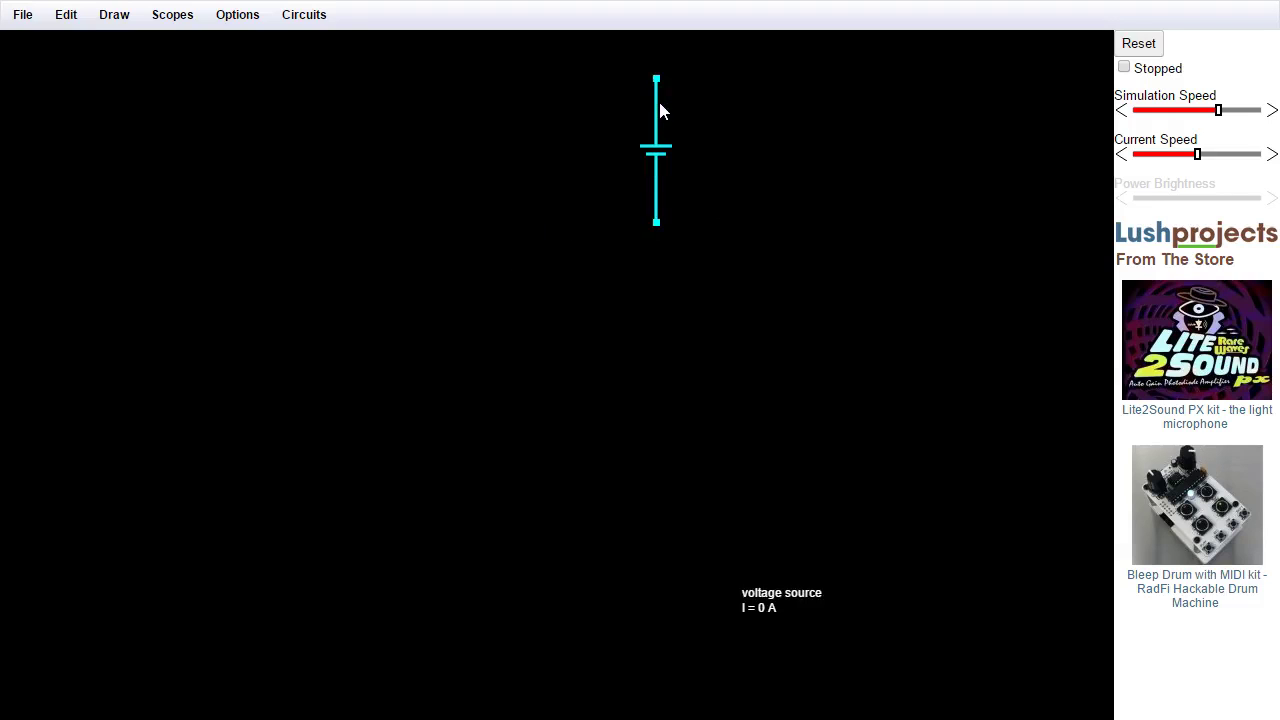
pyautogui.moveTo(660, 110); pyautogui.dragTo(667, 245)
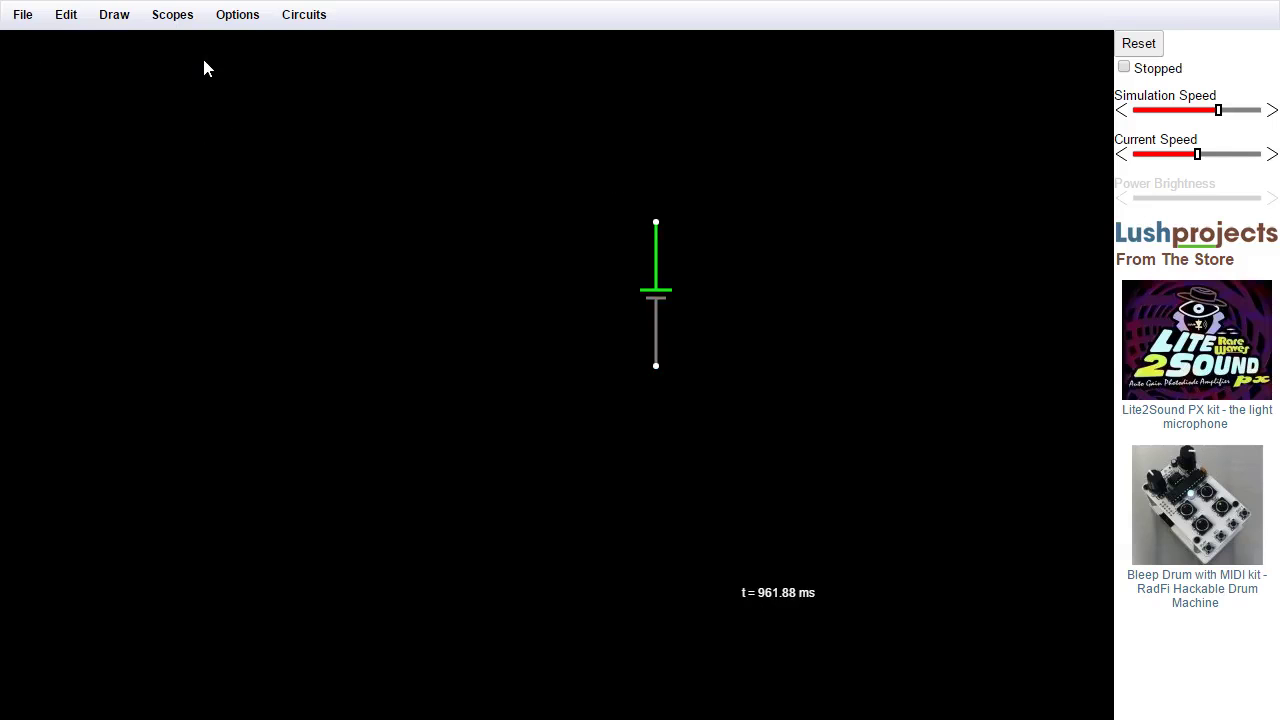
# Place a vertical LED to the left of the voltage source
pyautogui.click(118, 16)
pyautogui.moveTo(136, 98)
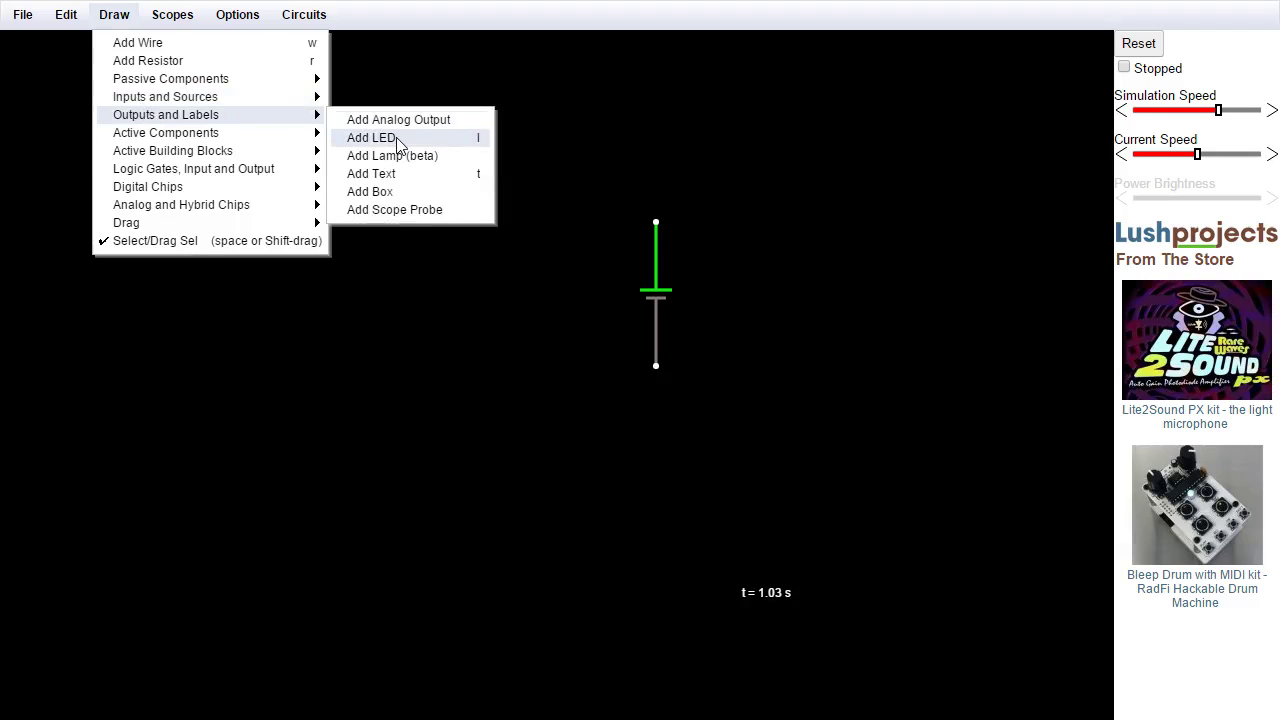
pyautogui.click(398, 140)
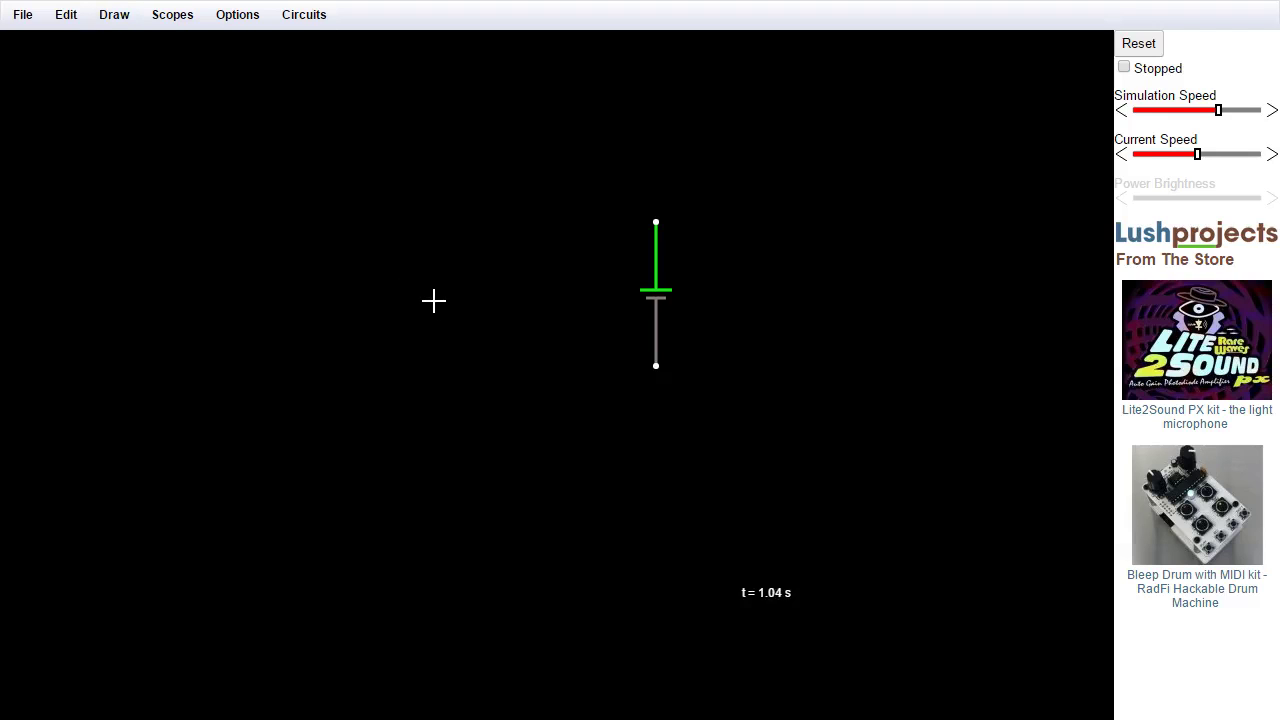
pyautogui.moveTo(433, 301); pyautogui.dragTo(429, 398)
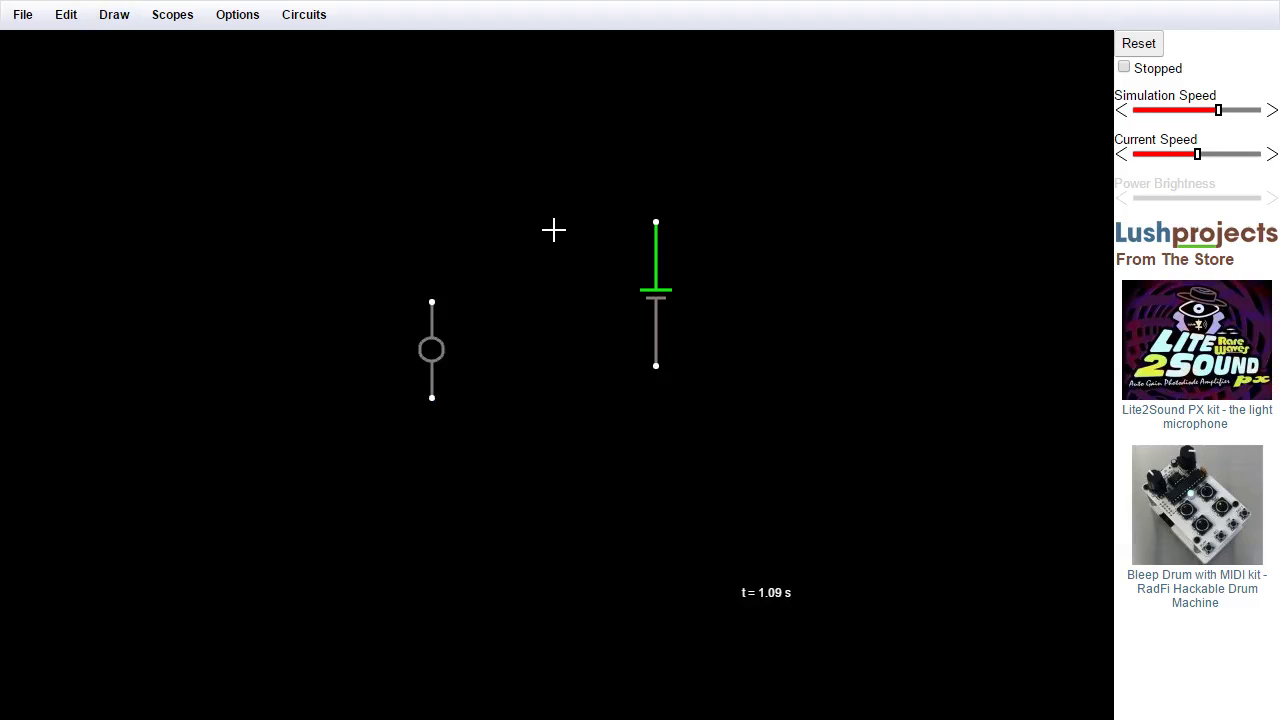
# Add a 100 Ω resistor running upward from the LED's top end
pyautogui.click(114, 24)
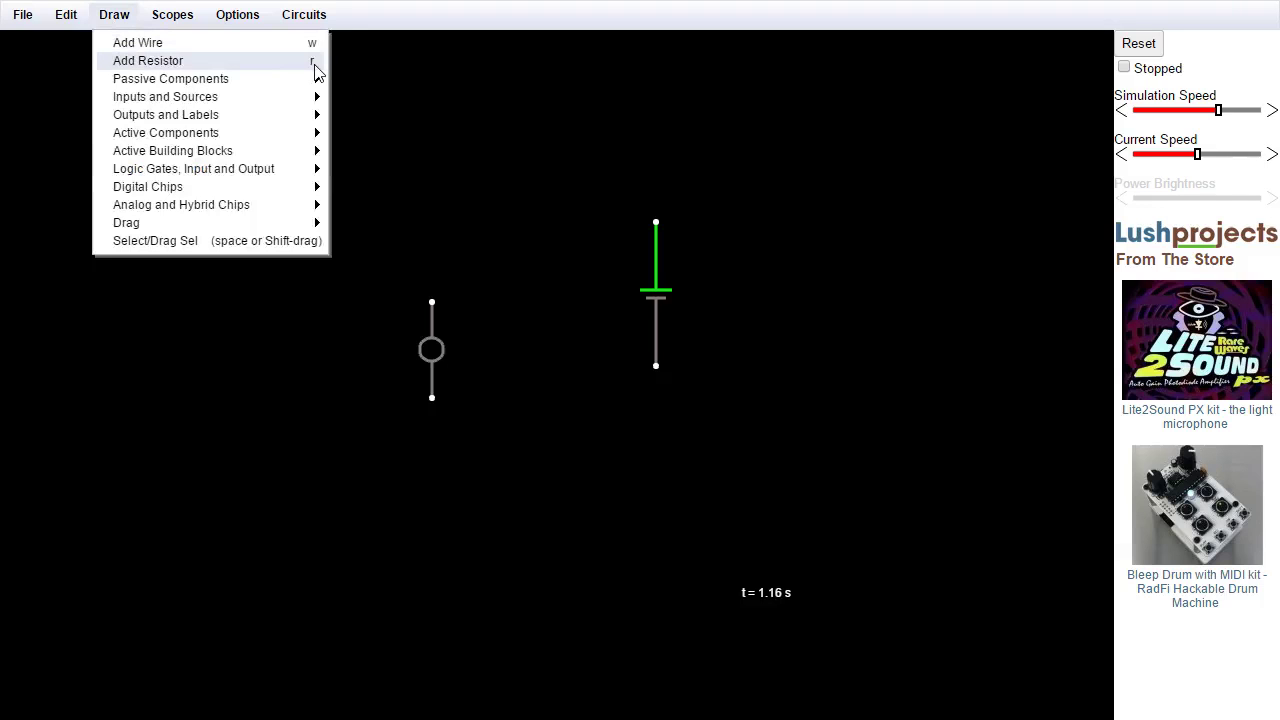
pyautogui.moveTo(316, 80)
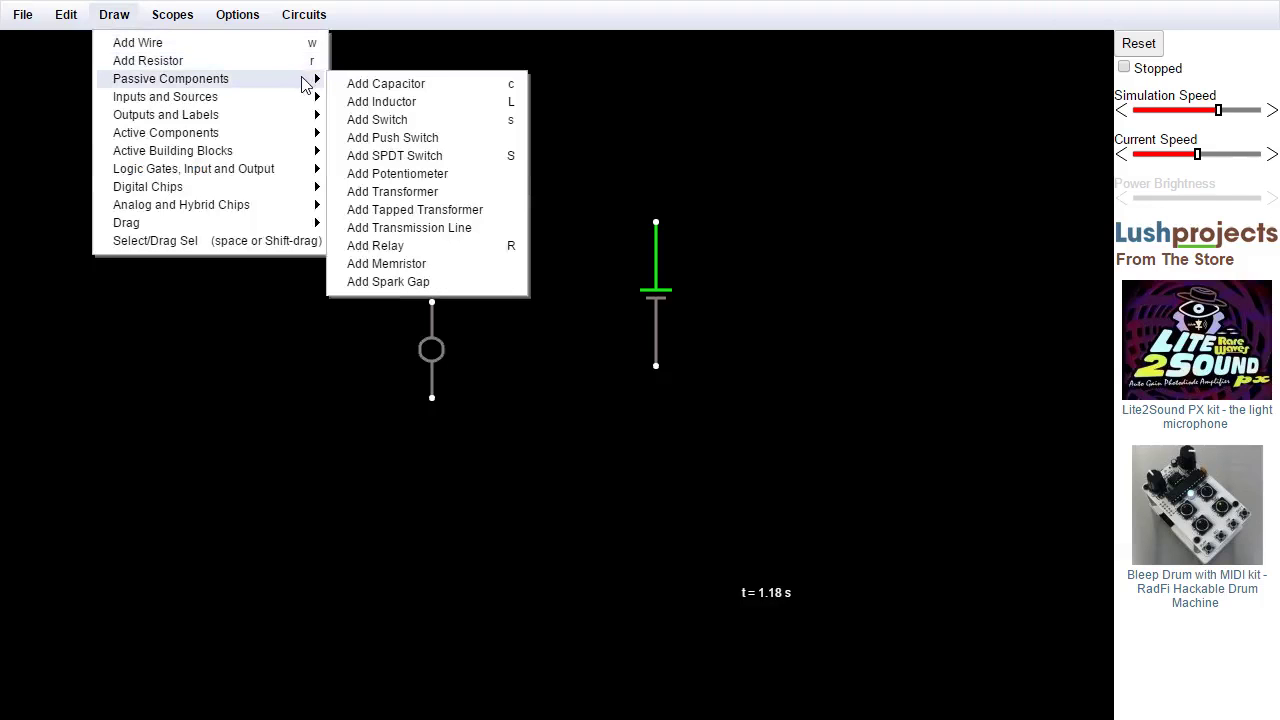
pyautogui.click(354, 164)
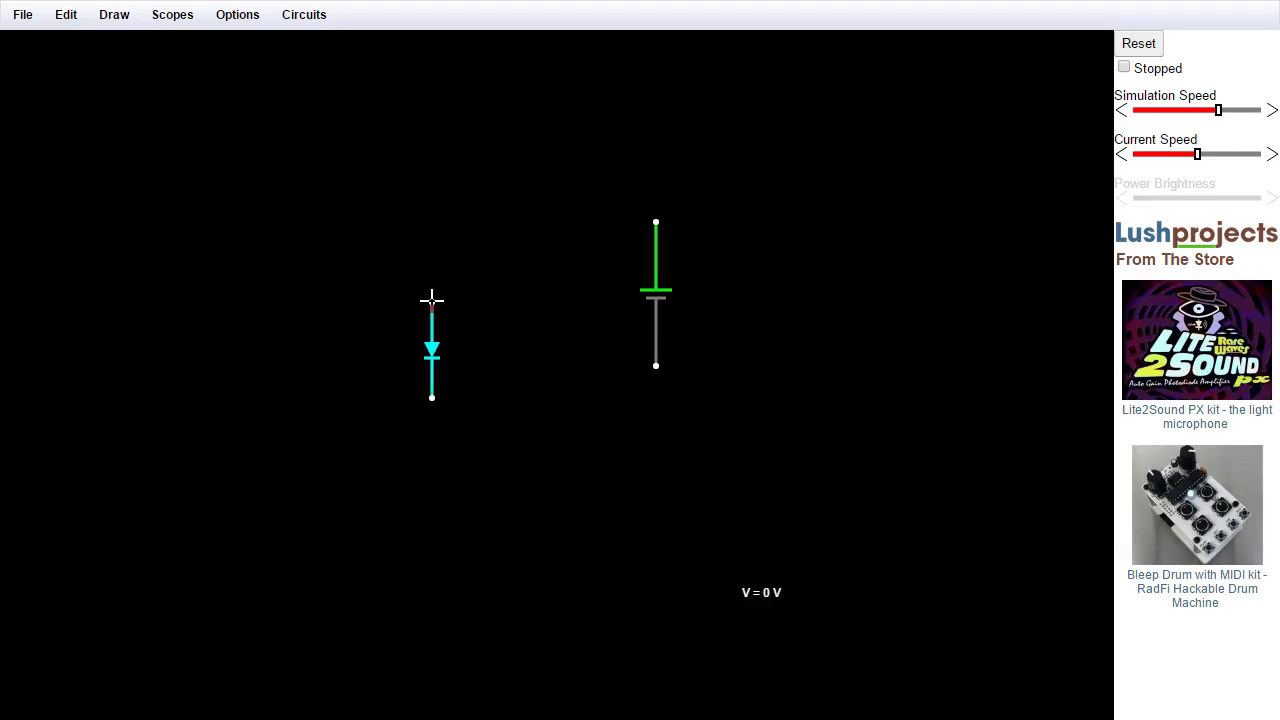
pyautogui.moveTo(431, 299); pyautogui.dragTo(430, 192)
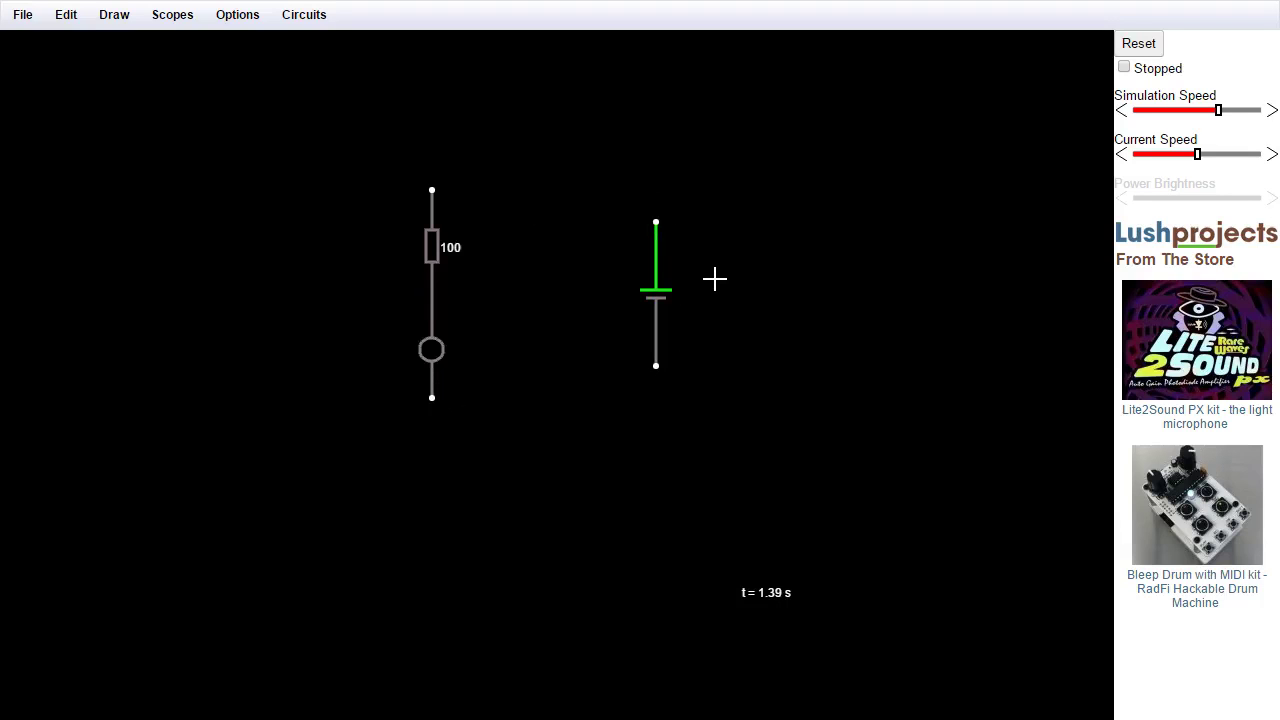
# Drag the voltage source's top and bottom ends to lengthen it beside the resistor branch
pyautogui.click(133, 20)
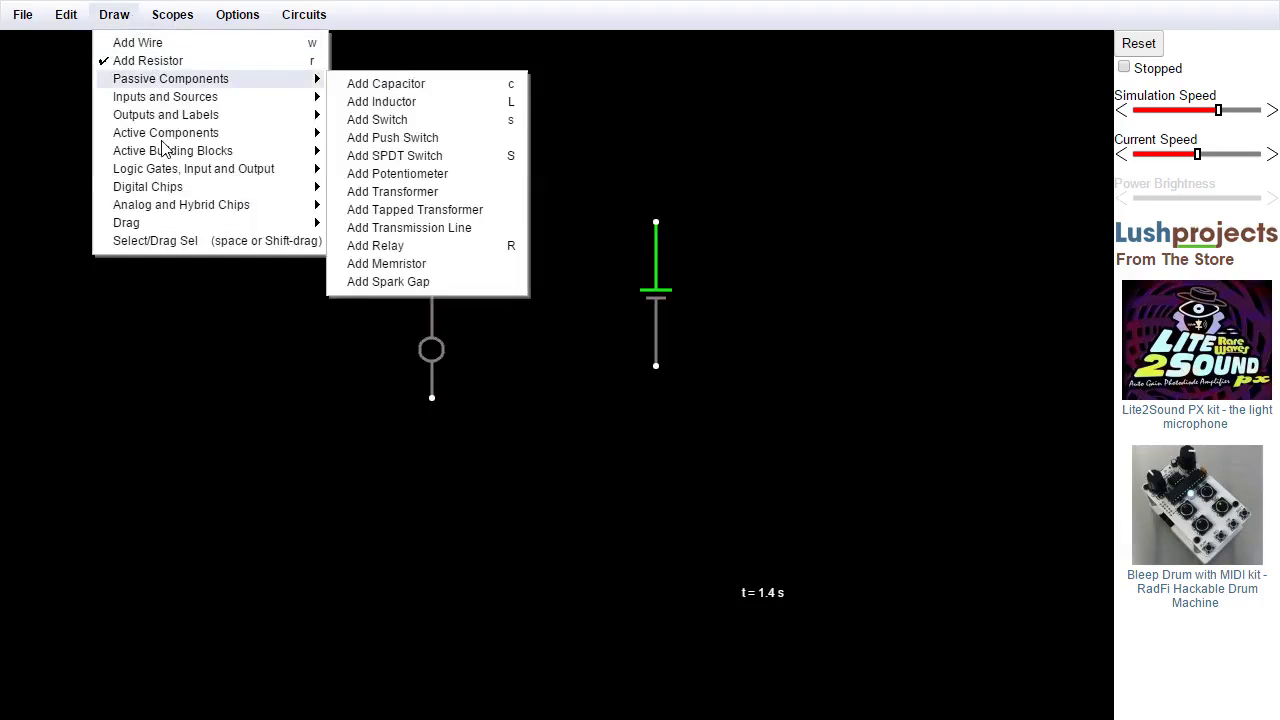
pyautogui.click(161, 242)
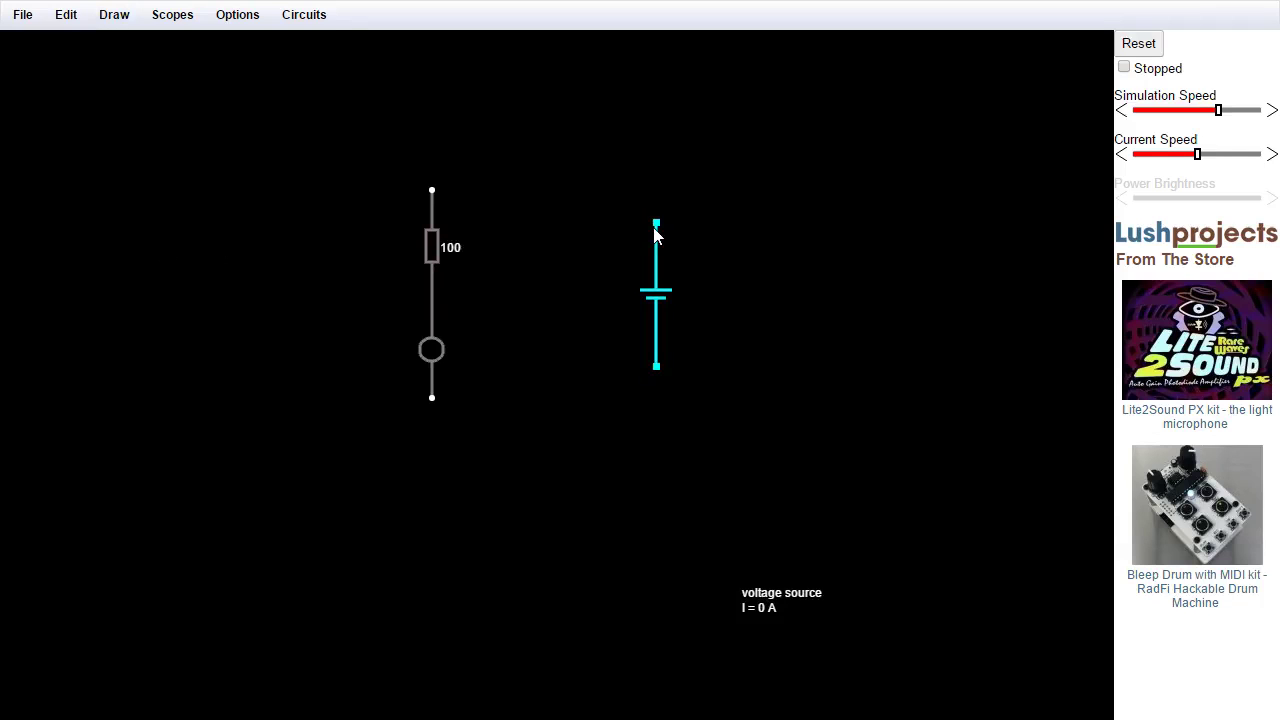
pyautogui.moveTo(655, 221); pyautogui.dragTo(653, 196)
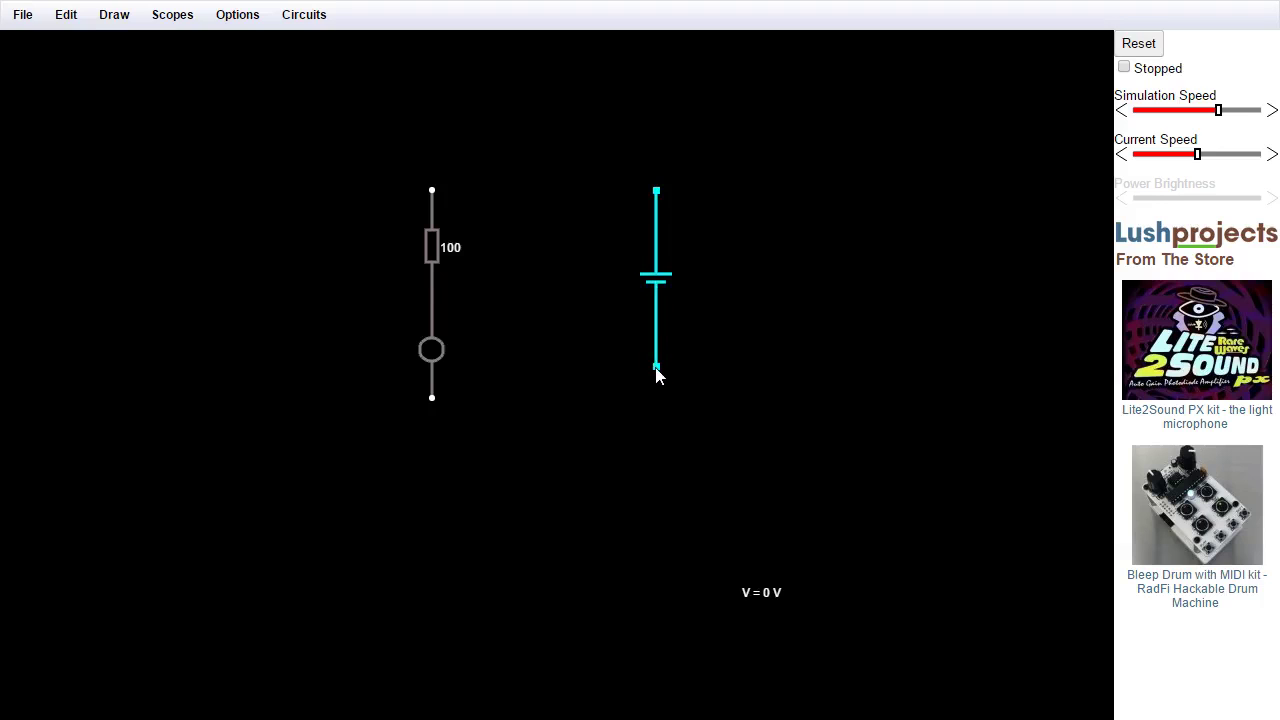
pyautogui.moveTo(656, 366); pyautogui.dragTo(656, 399)
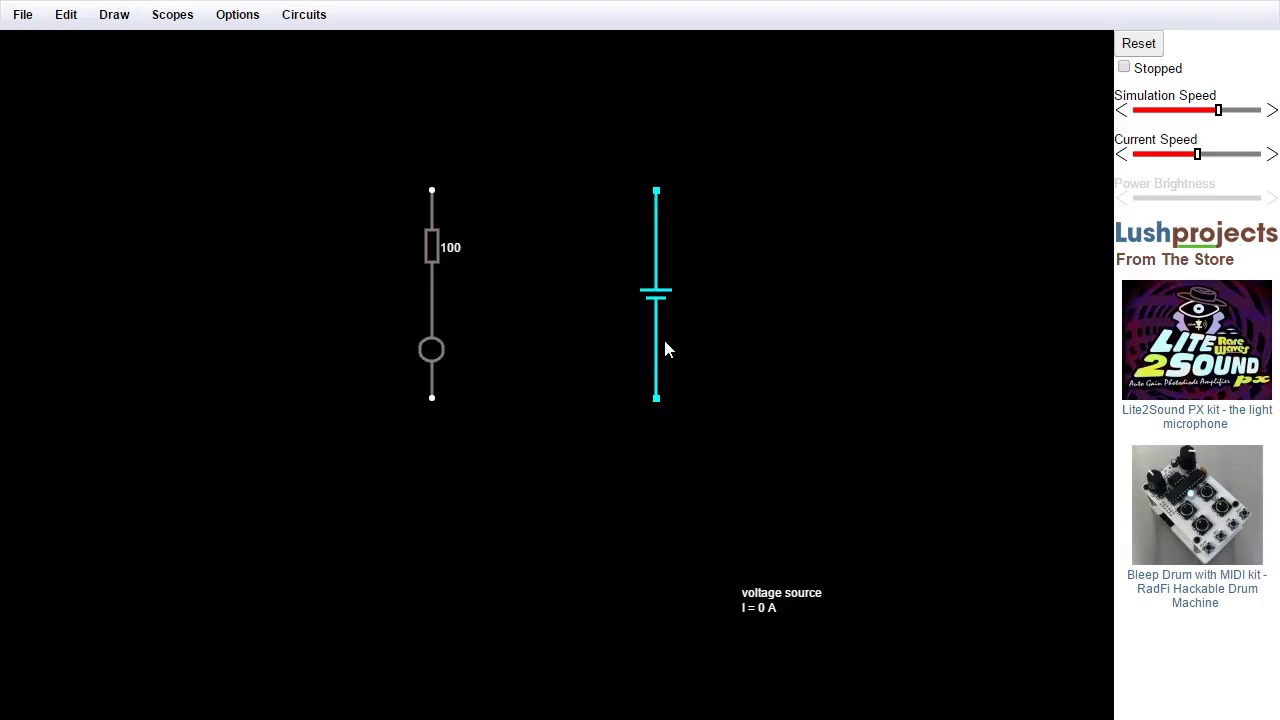
pyautogui.moveTo(663, 337)
pyautogui.mouseDown()
pyautogui.moveTo(746, 410)
pyautogui.moveTo(660, 340)
pyautogui.moveTo(649, 354)
pyautogui.moveTo(660, 366)
pyautogui.moveTo(659, 354)
pyautogui.mouseUp()
pyautogui.moveTo(658, 218)
pyautogui.mouseDown()
pyautogui.moveTo(746, 296)
pyautogui.moveTo(643, 208)
pyautogui.mouseUp()
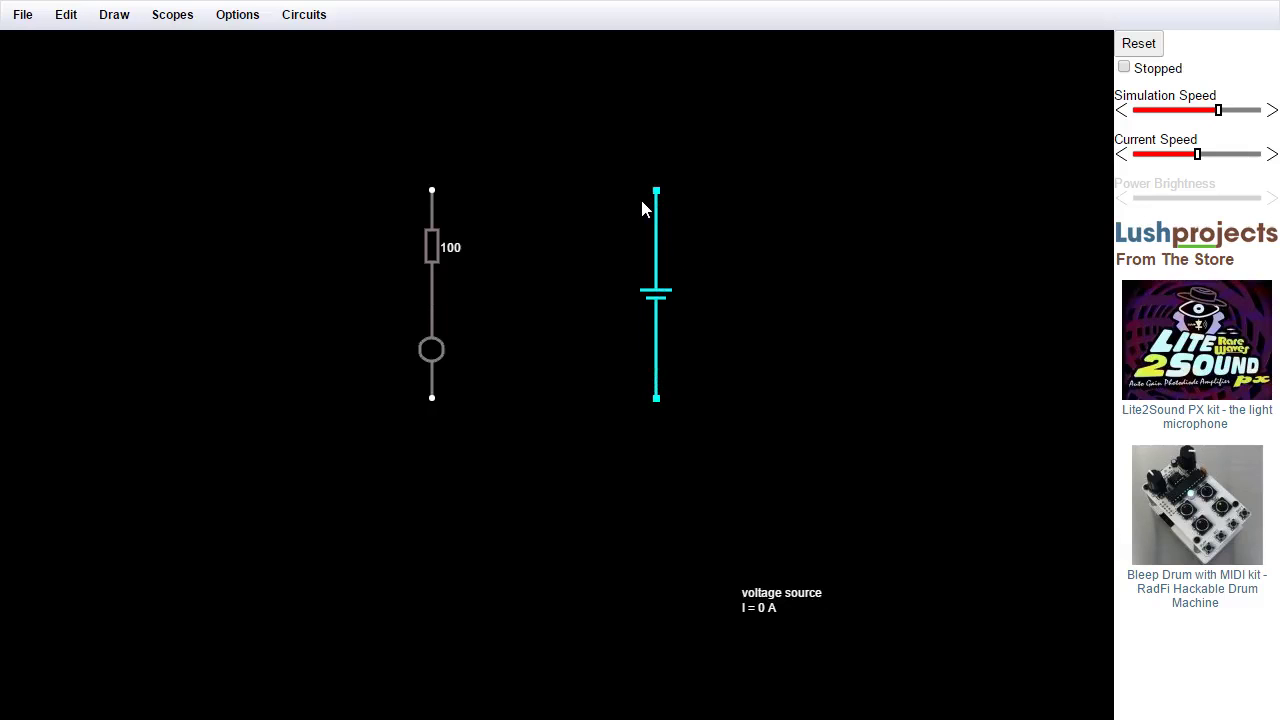
# In Drag Post mode, lower the source's bottom terminal and straighten it vertically
pyautogui.click(114, 14)
pyautogui.moveTo(150, 225)
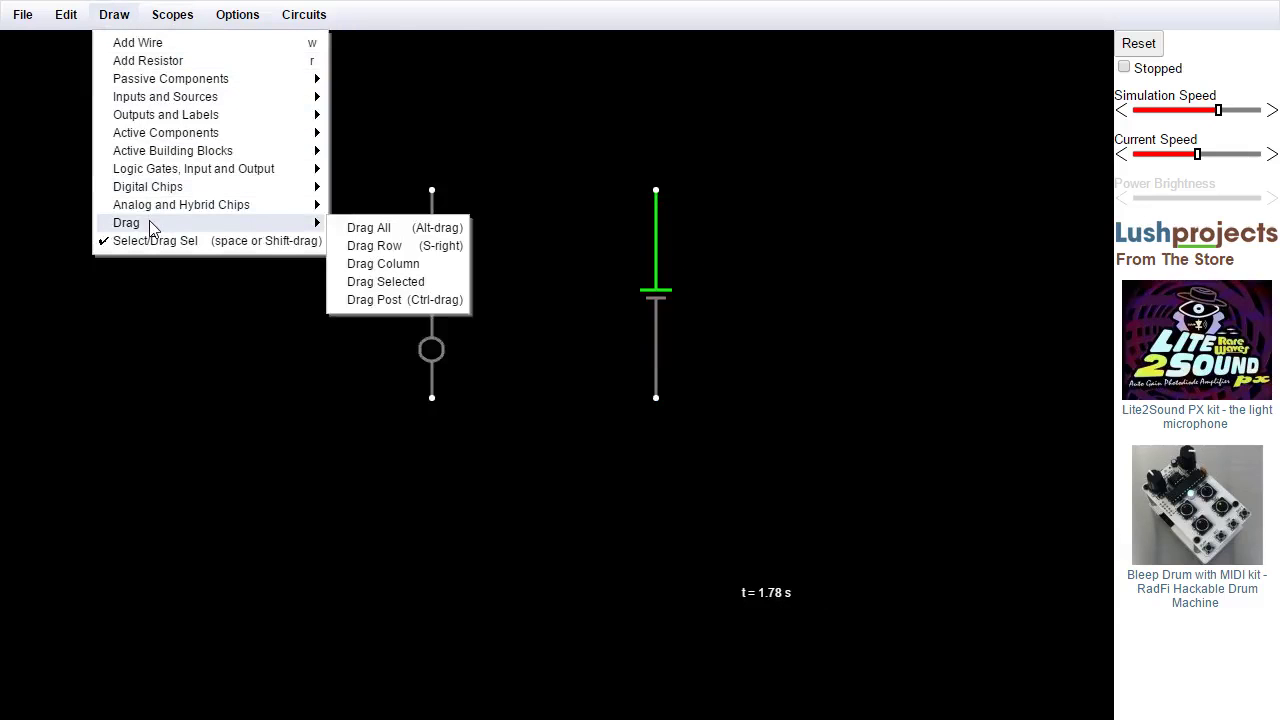
pyautogui.click(385, 299)
pyautogui.moveTo(651, 372); pyautogui.dragTo(656, 412)
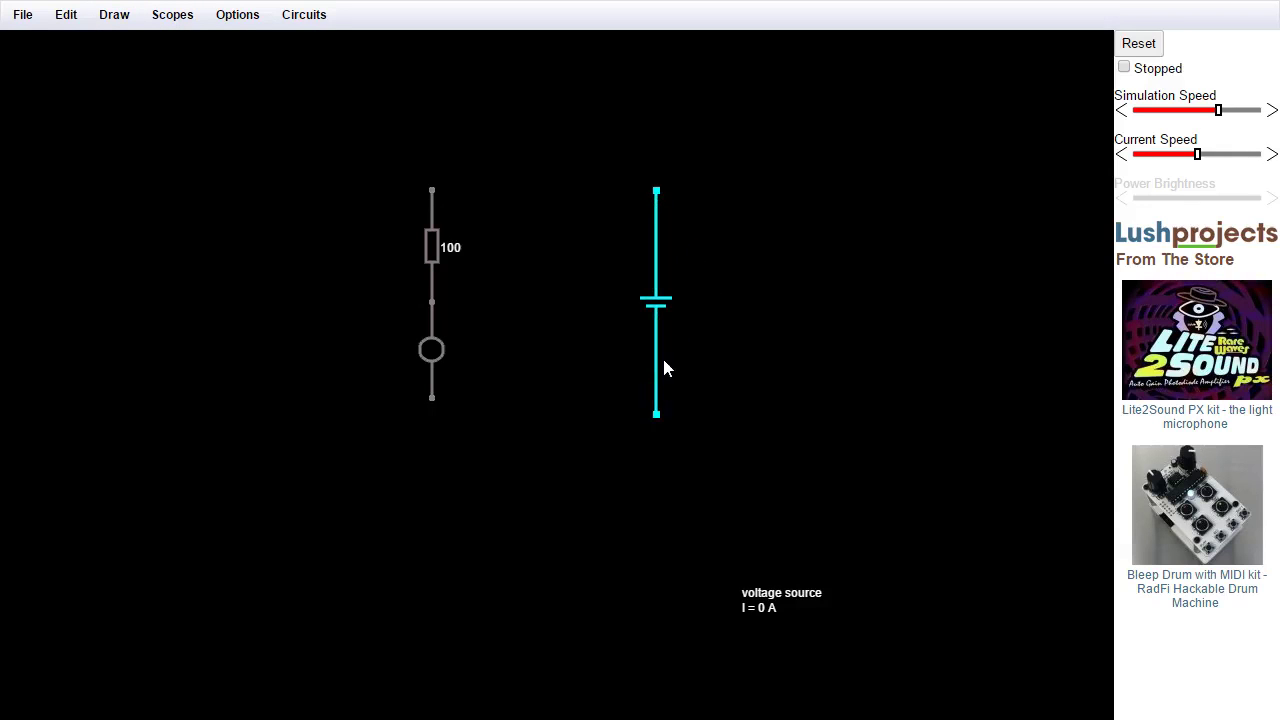
pyautogui.moveTo(666, 271)
pyautogui.mouseDown()
pyautogui.moveTo(720, 340)
pyautogui.moveTo(673, 267)
pyautogui.moveTo(656, 270)
pyautogui.mouseUp()
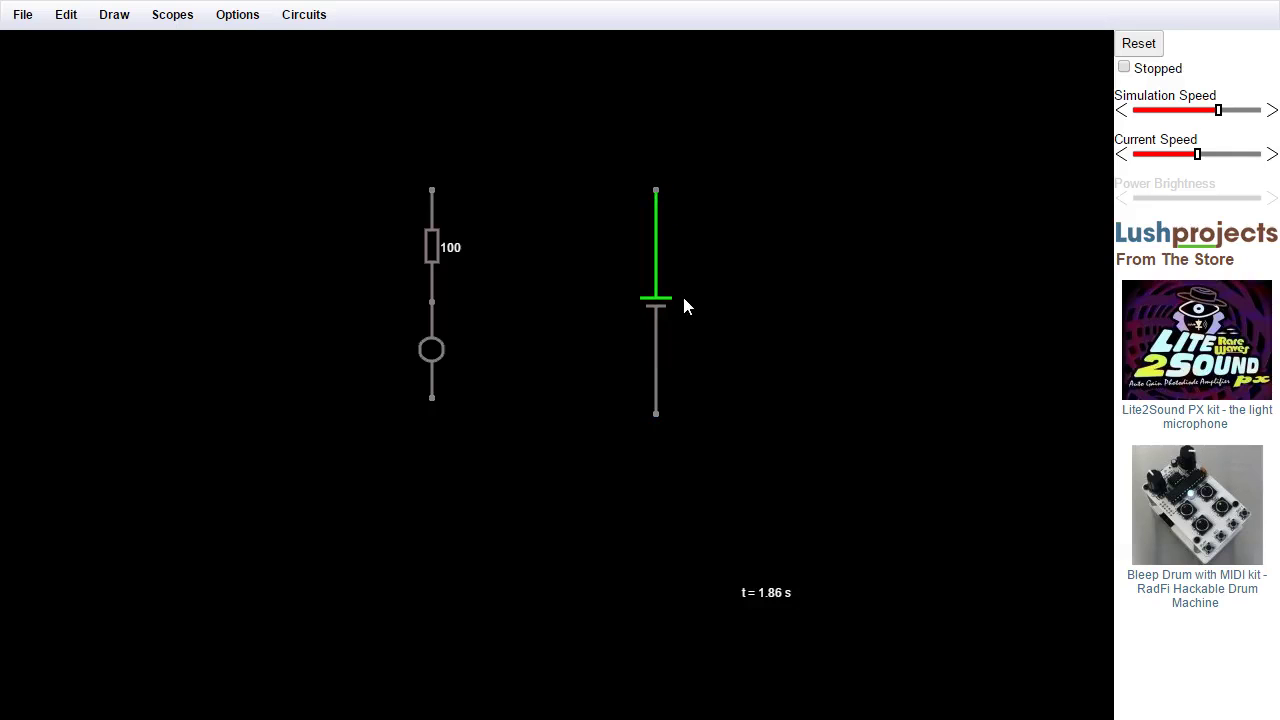
# Wire the resistor top to the source top and the LED bottom to the source bottom, straightening the lower wire
pyautogui.click(155, 14)
pyautogui.moveTo(129, 14)
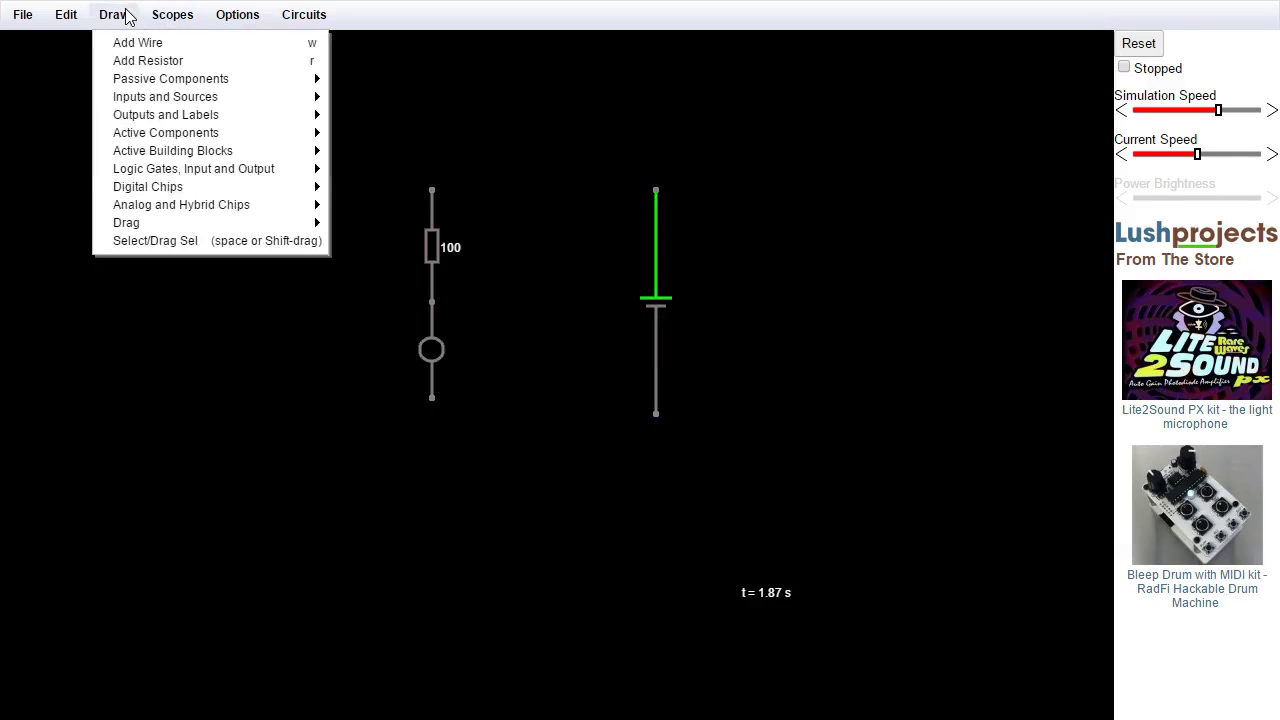
pyautogui.click(177, 241)
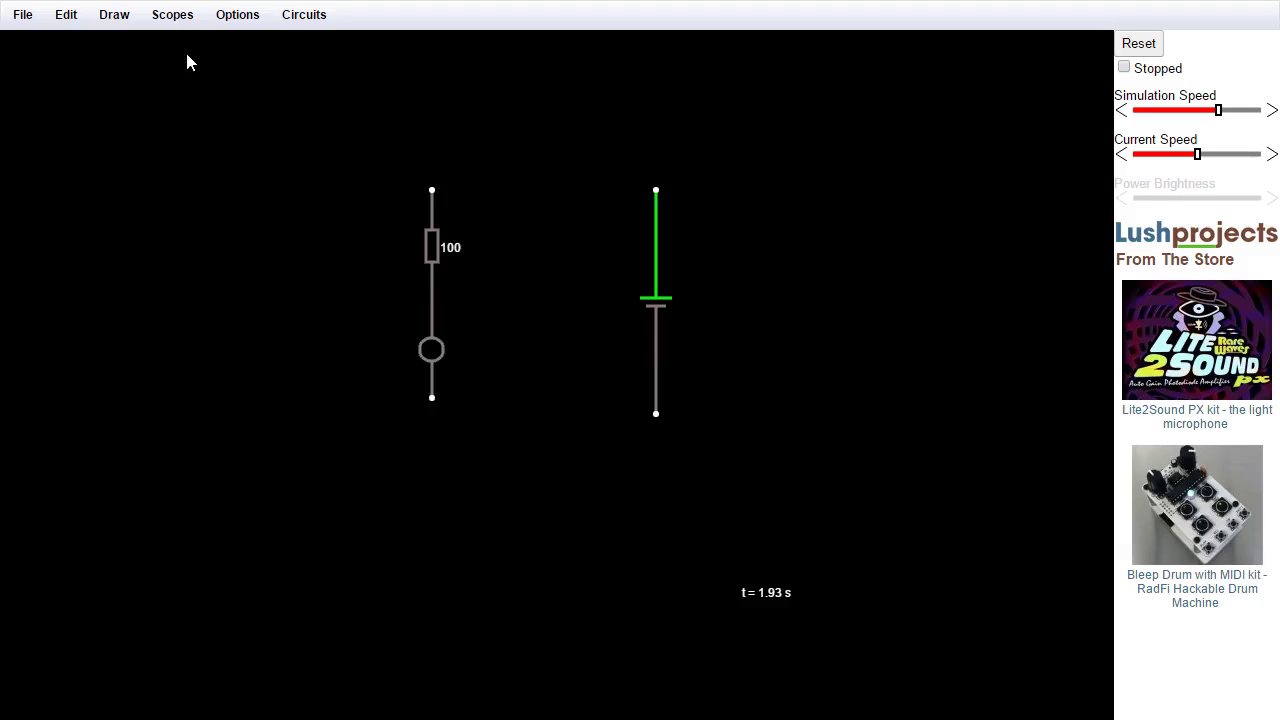
pyautogui.click(121, 26)
pyautogui.click(133, 41)
pyautogui.moveTo(434, 187); pyautogui.dragTo(655, 189)
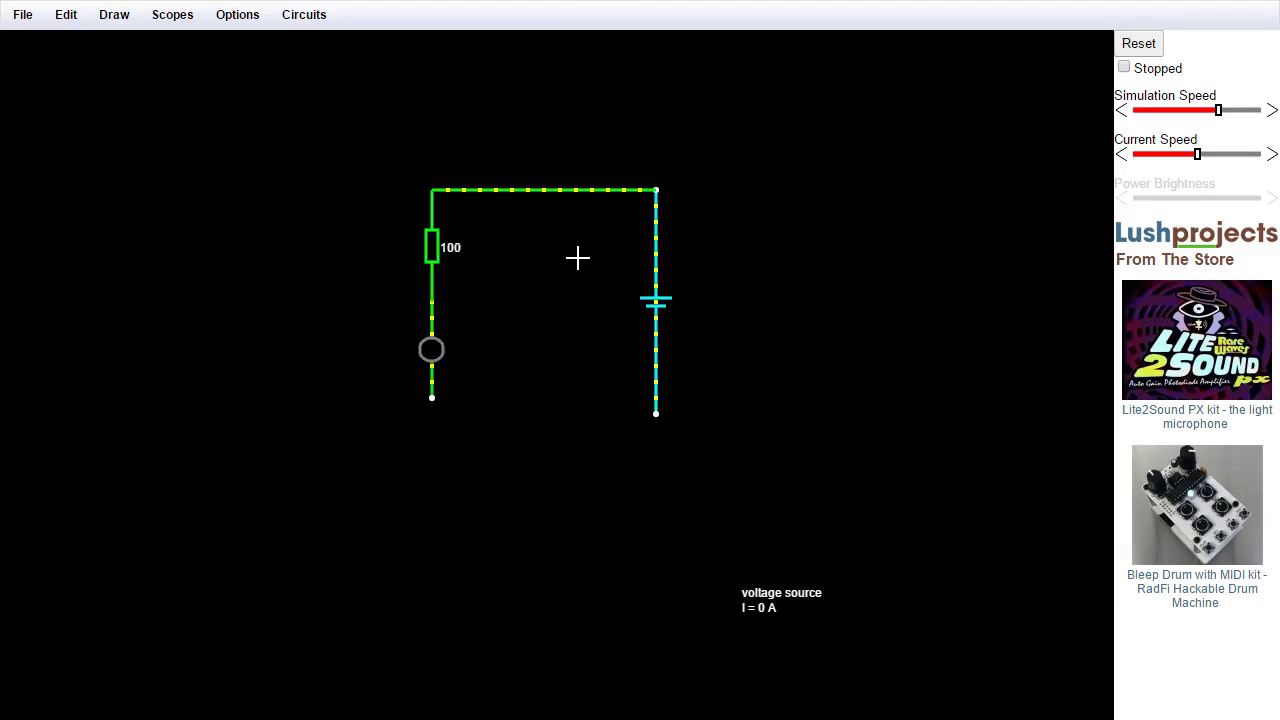
pyautogui.moveTo(432, 398); pyautogui.dragTo(657, 413)
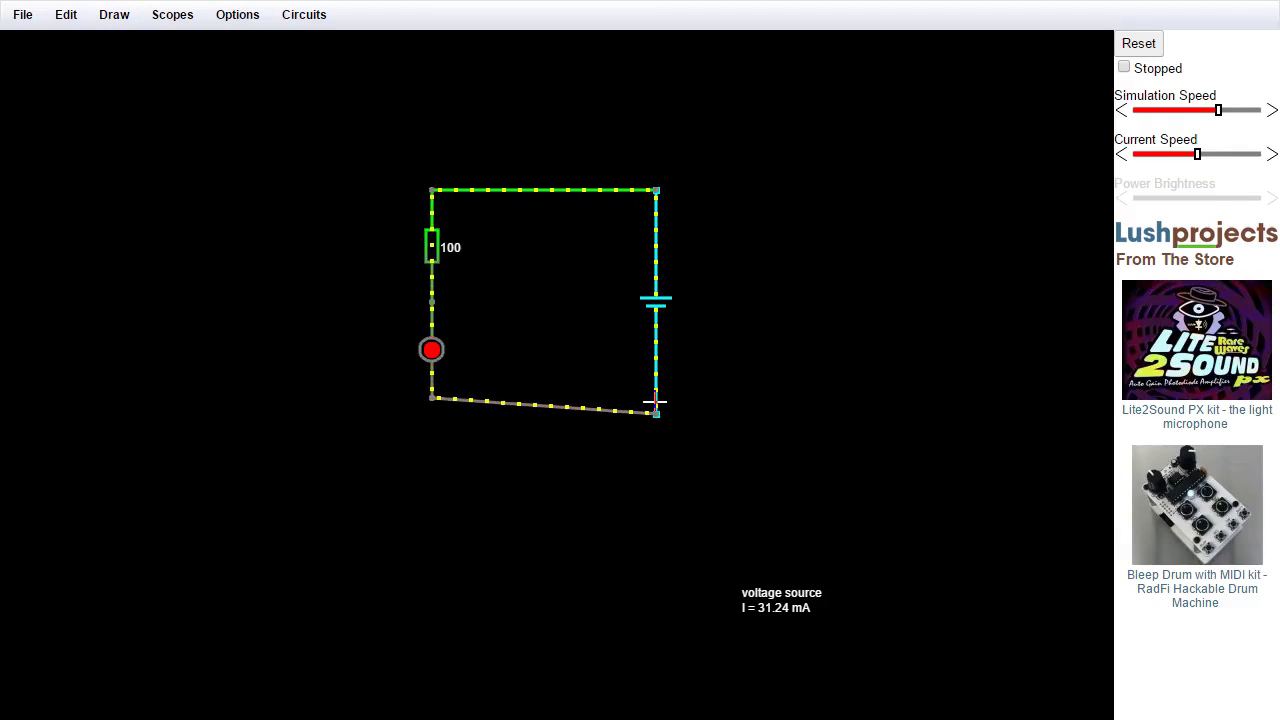
pyautogui.moveTo(655, 391); pyautogui.dragTo(655, 391)
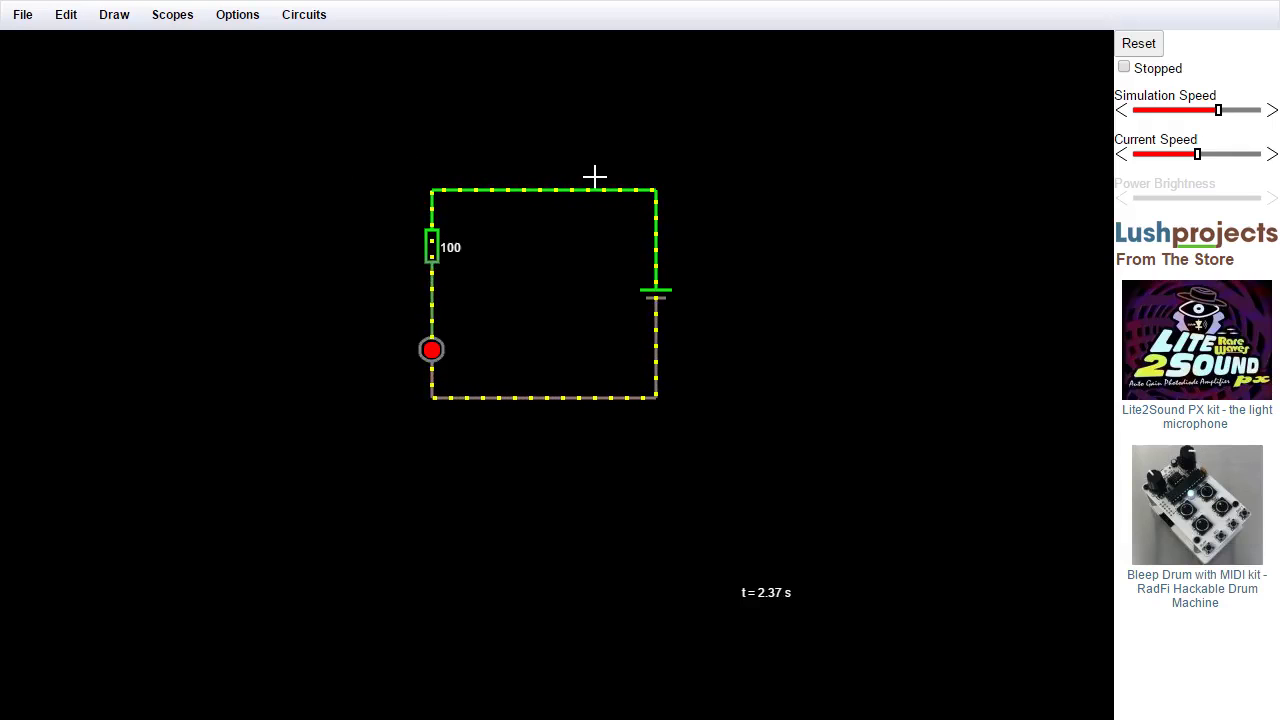
# Turn on Show Current for the top wire so it displays 31.2 mA
pyautogui.moveTo(587, 188)
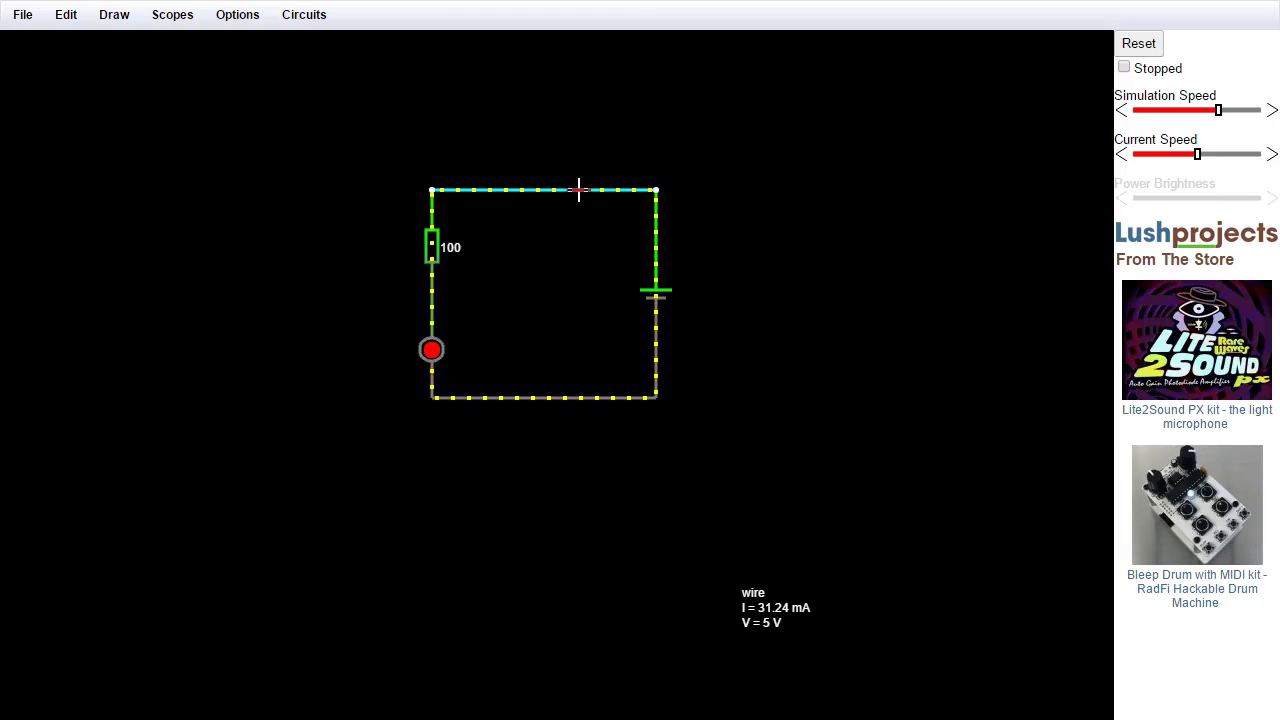
pyautogui.rightClick(578, 189)
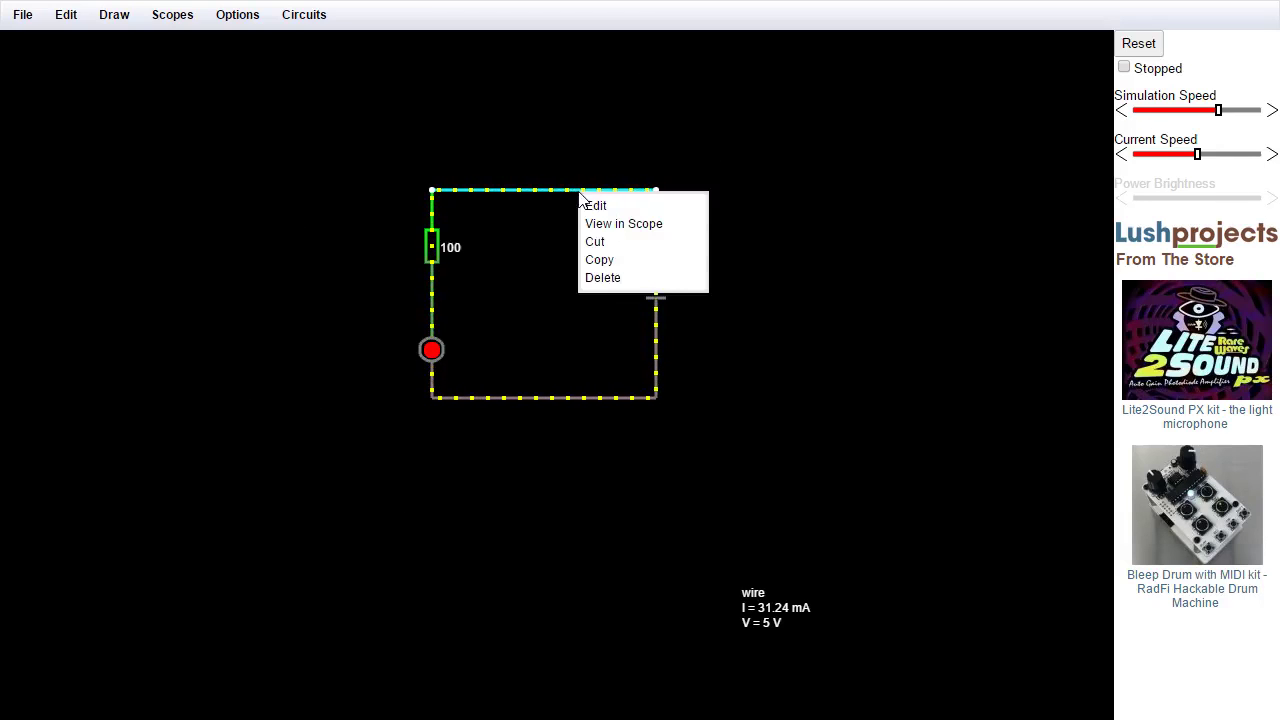
pyautogui.click(595, 206)
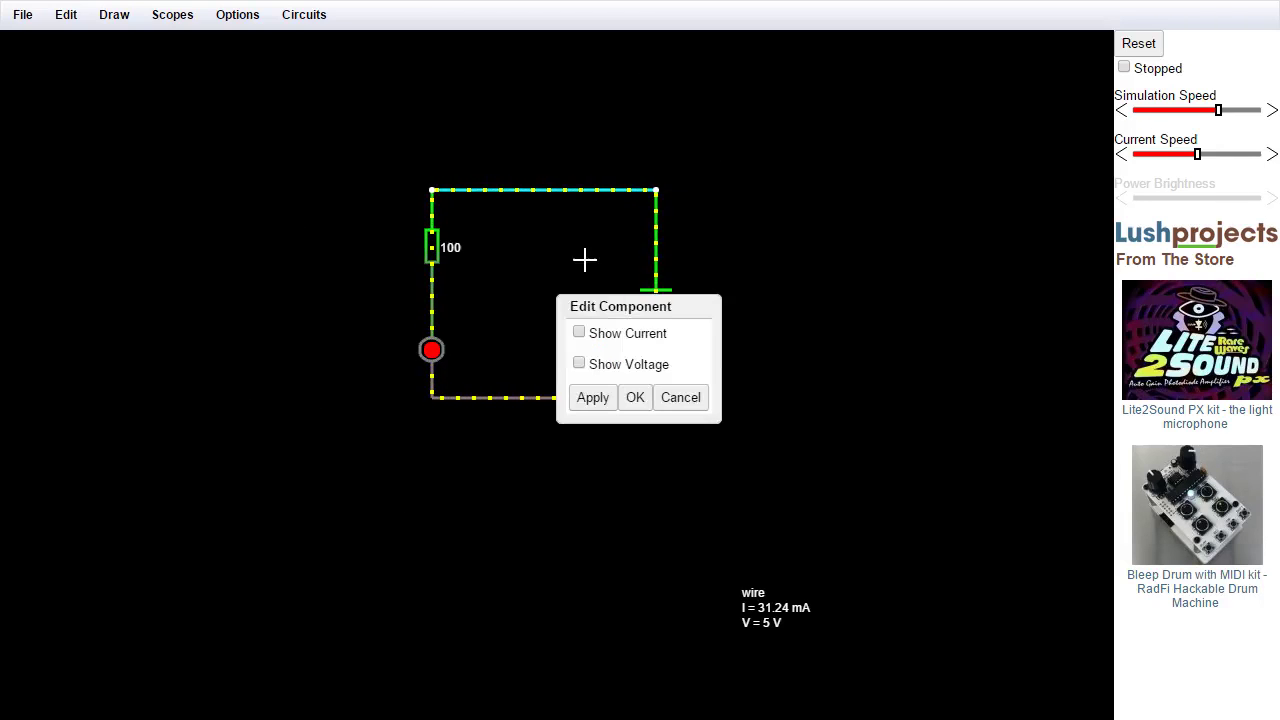
pyautogui.click(637, 397)
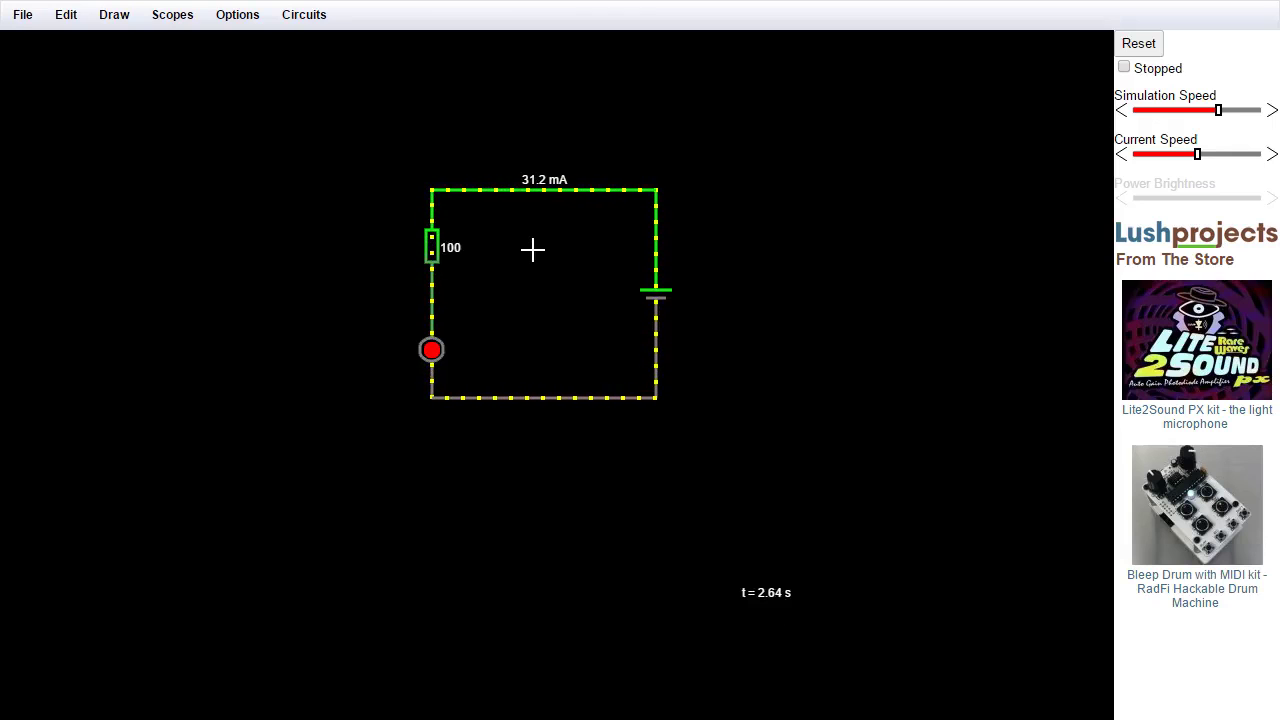
# Change the resistor's resistance from 100 Ω to 110 Ω
pyautogui.rightClick(434, 250)
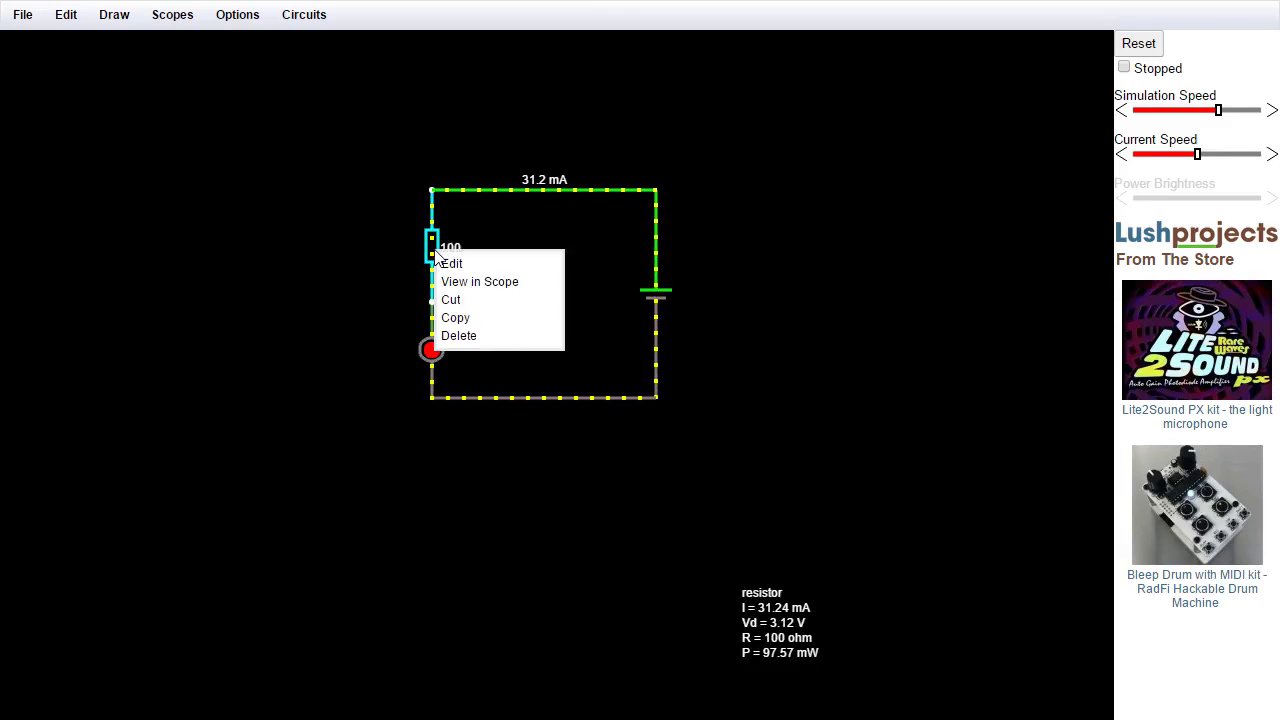
pyautogui.click(452, 265)
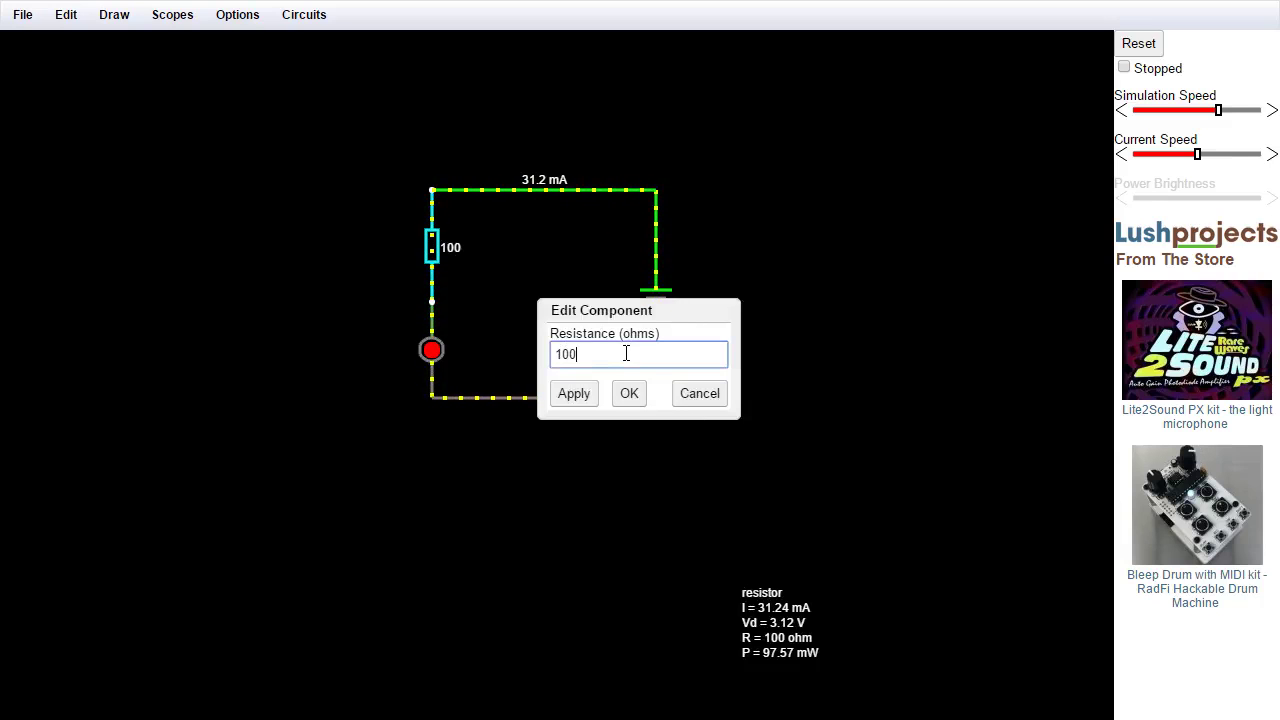
pyautogui.moveTo(629, 351); pyautogui.dragTo(531, 350)
pyautogui.write('110')
pyautogui.click(627, 393)
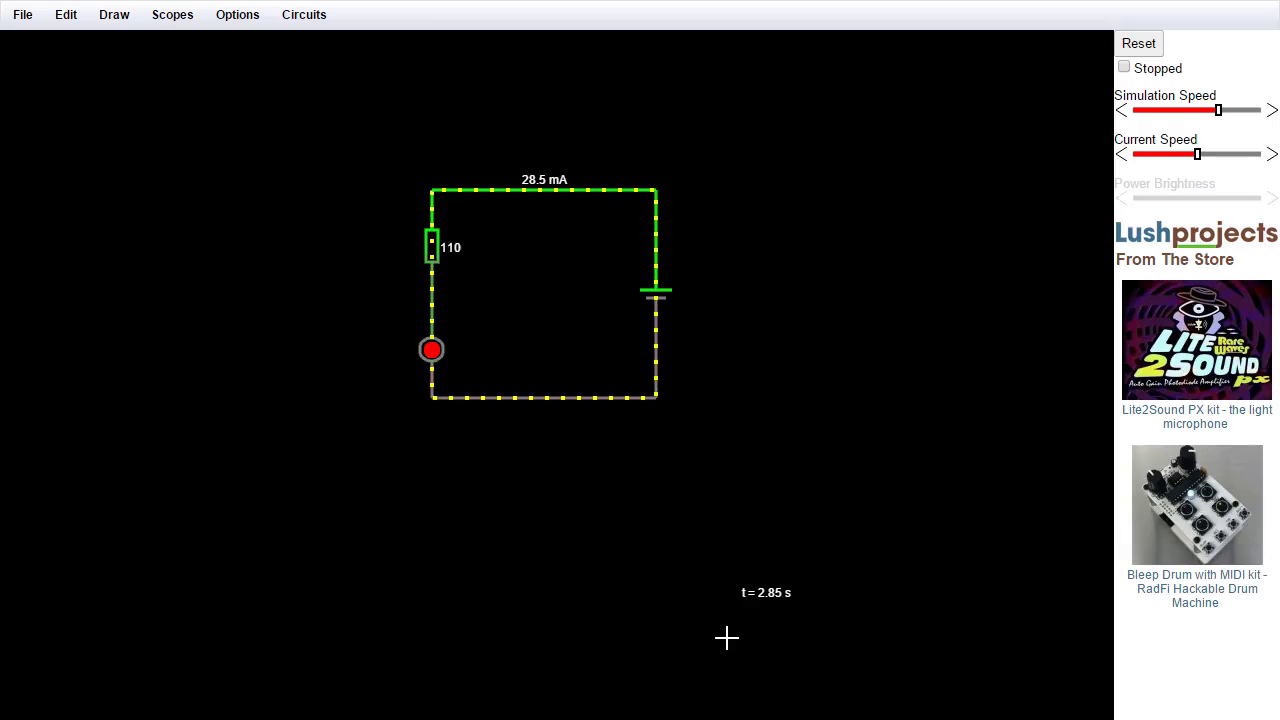
# Scroll the resistor's value from 120 up to 150 Ω, bringing the top-wire current to 21 mA
pyautogui.moveTo(436, 255)
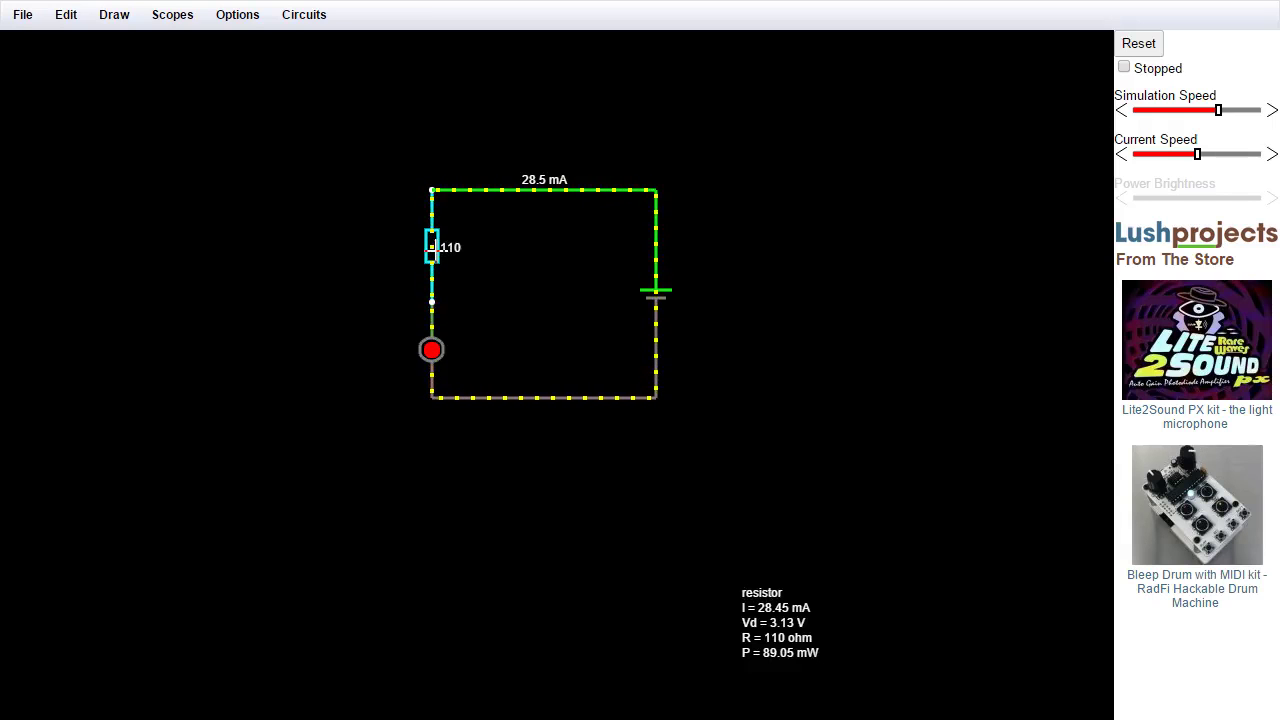
pyautogui.scroll(-2, 434, 252)
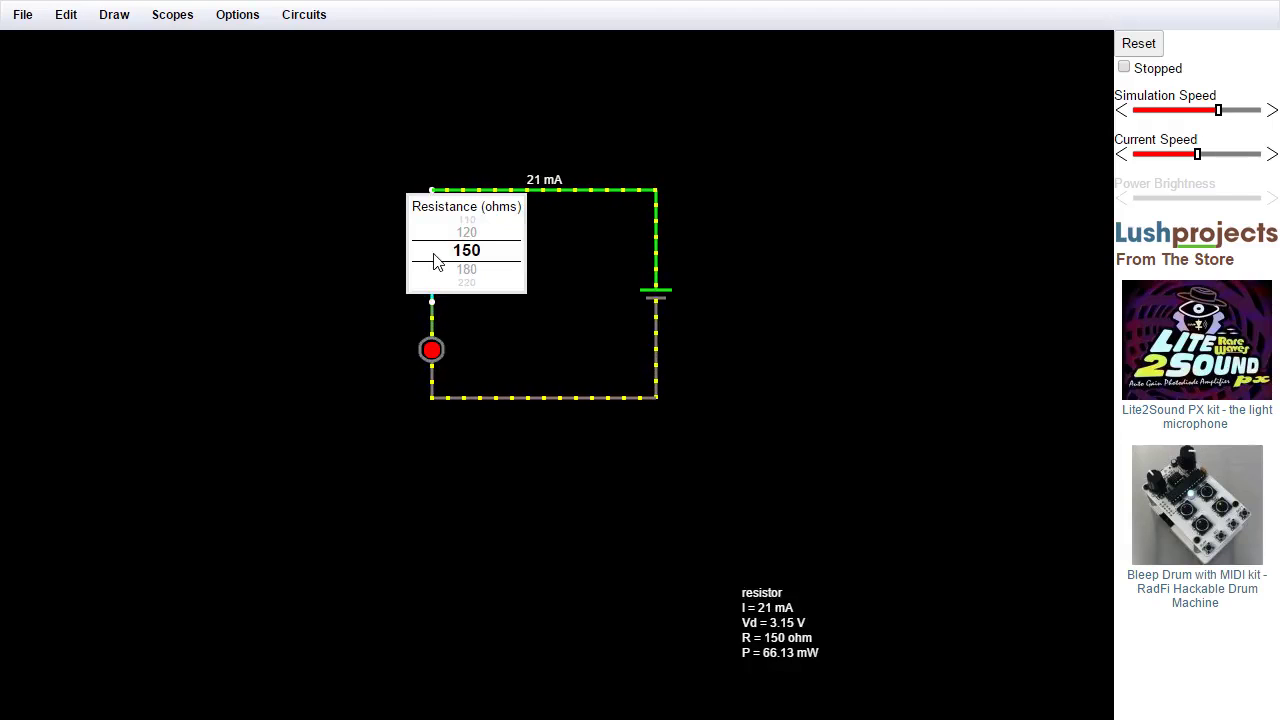
pyautogui.scroll(-2, 434, 261)
pyautogui.scroll(2, 434, 261)
pyautogui.scroll(12, 434, 261)
pyautogui.scroll(-6, 434, 261)
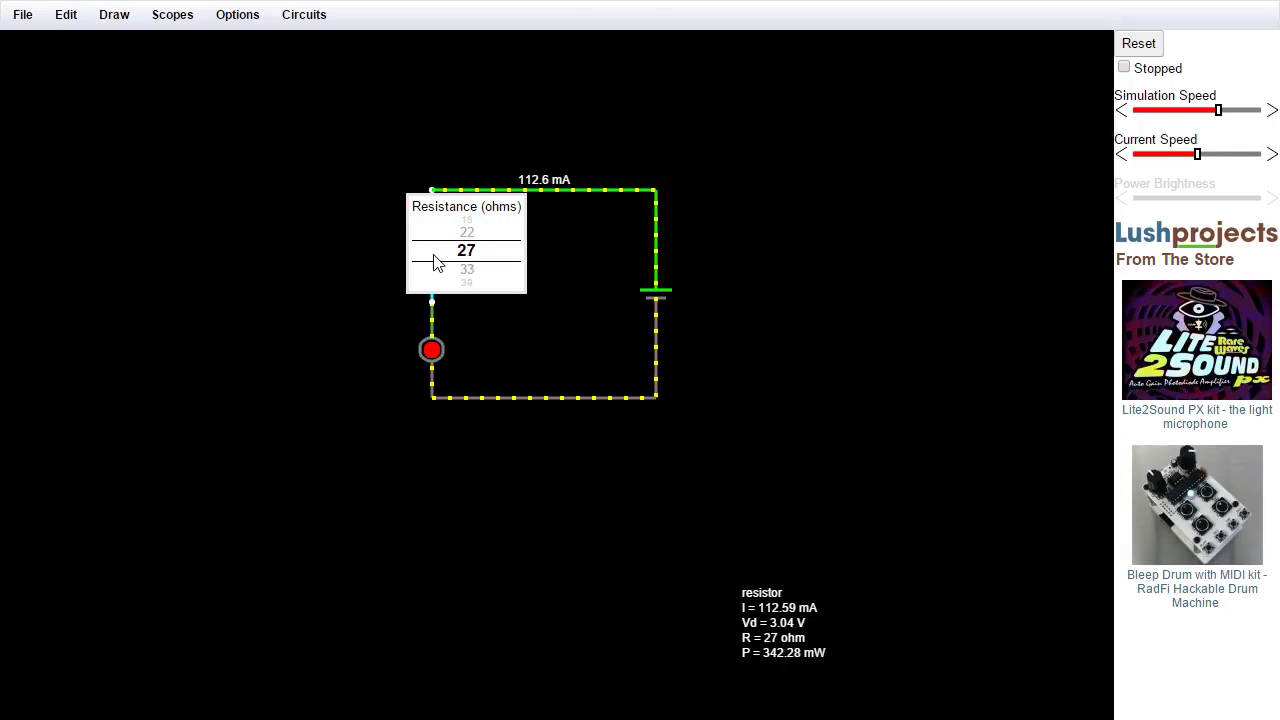
pyautogui.scroll(-3, 434, 261)
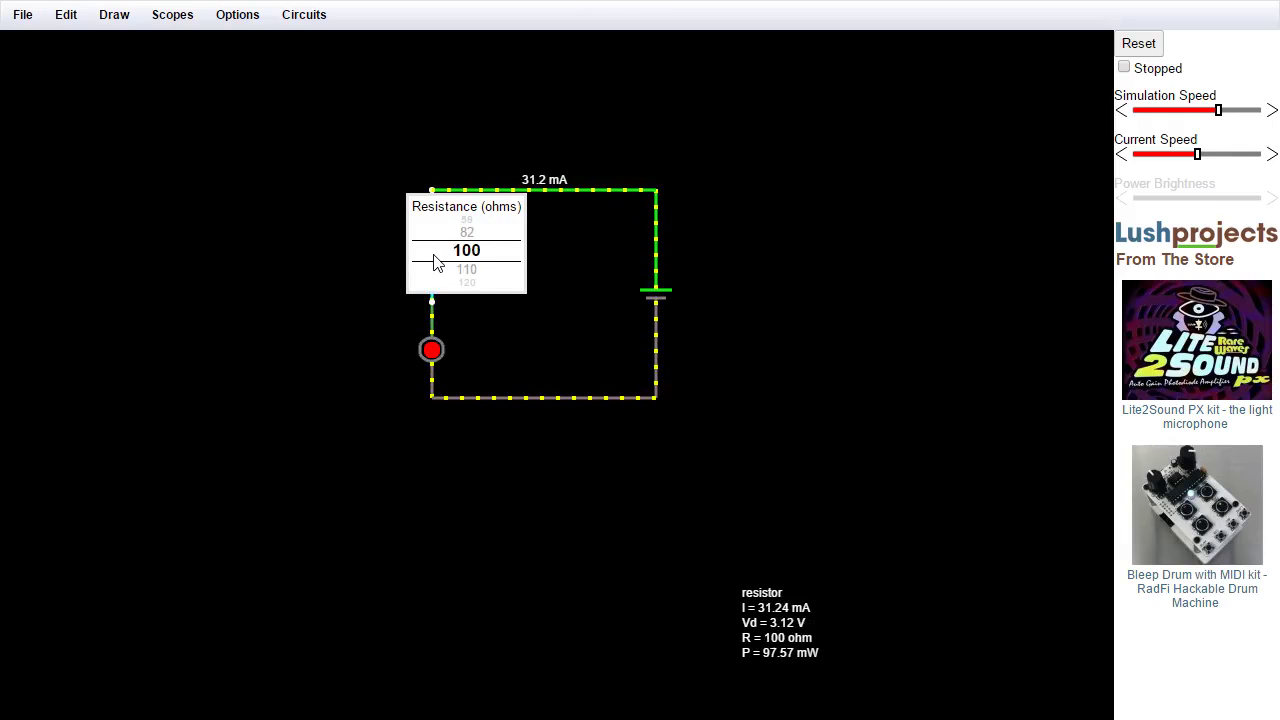
pyautogui.scroll(-2, 434, 261)
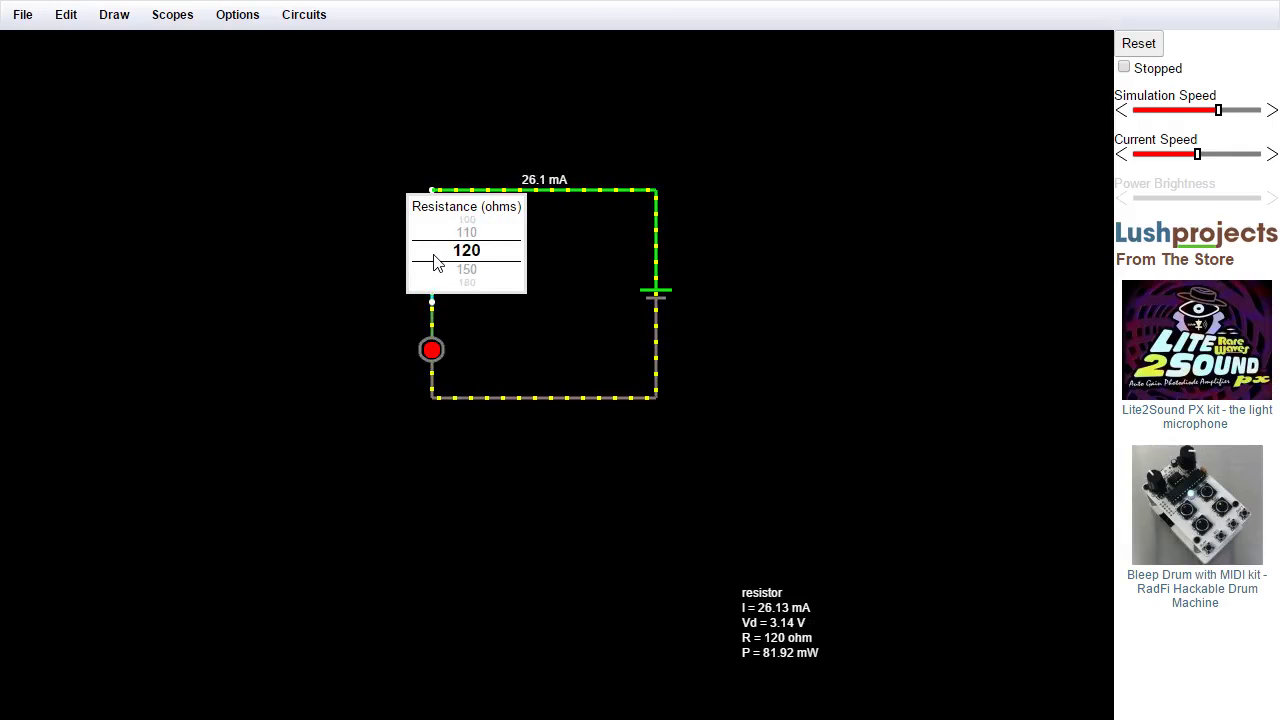
pyautogui.scroll(1, 434, 261)
pyautogui.scroll(-2, 434, 261)
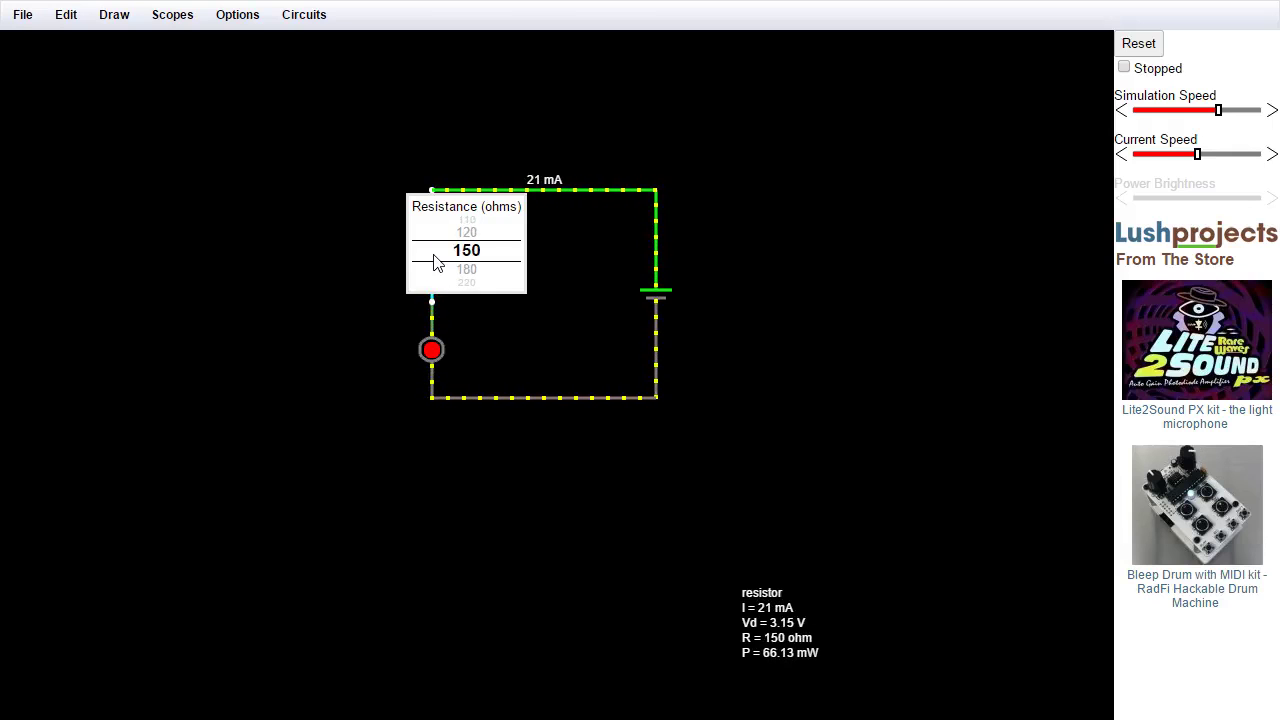
pyautogui.scroll(1, 434, 261)
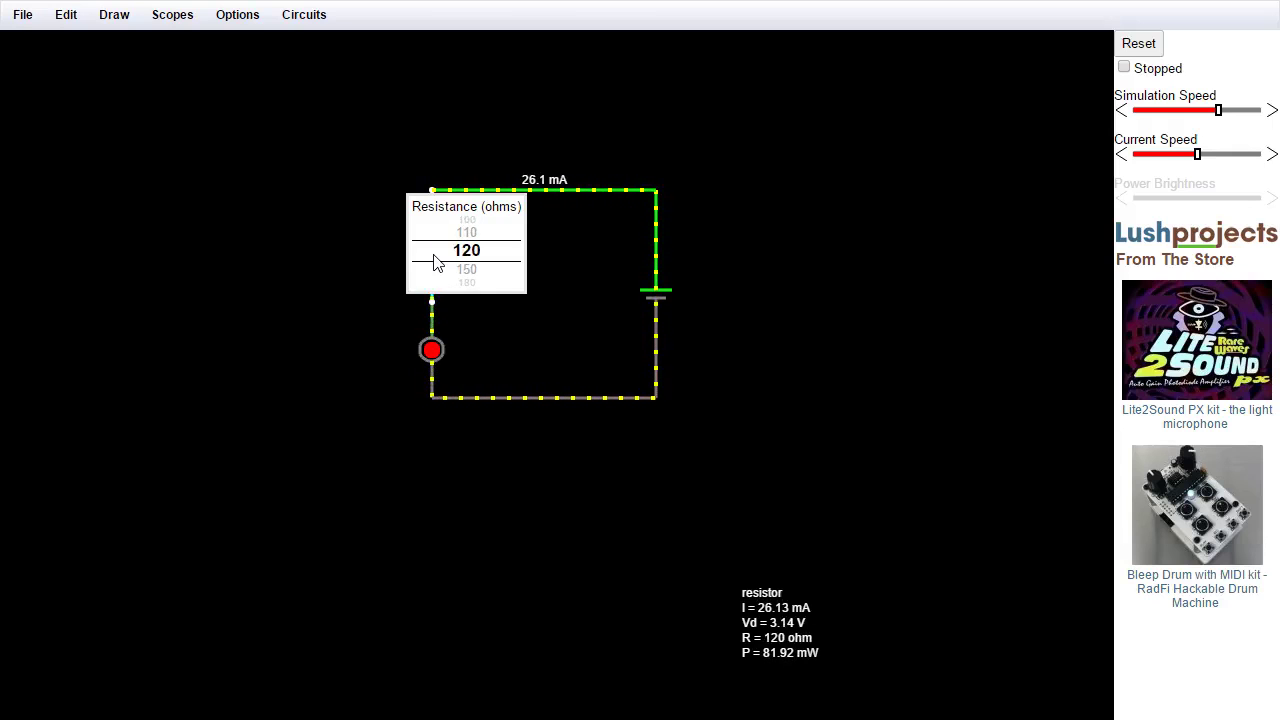
pyautogui.scroll(-1, 434, 261)
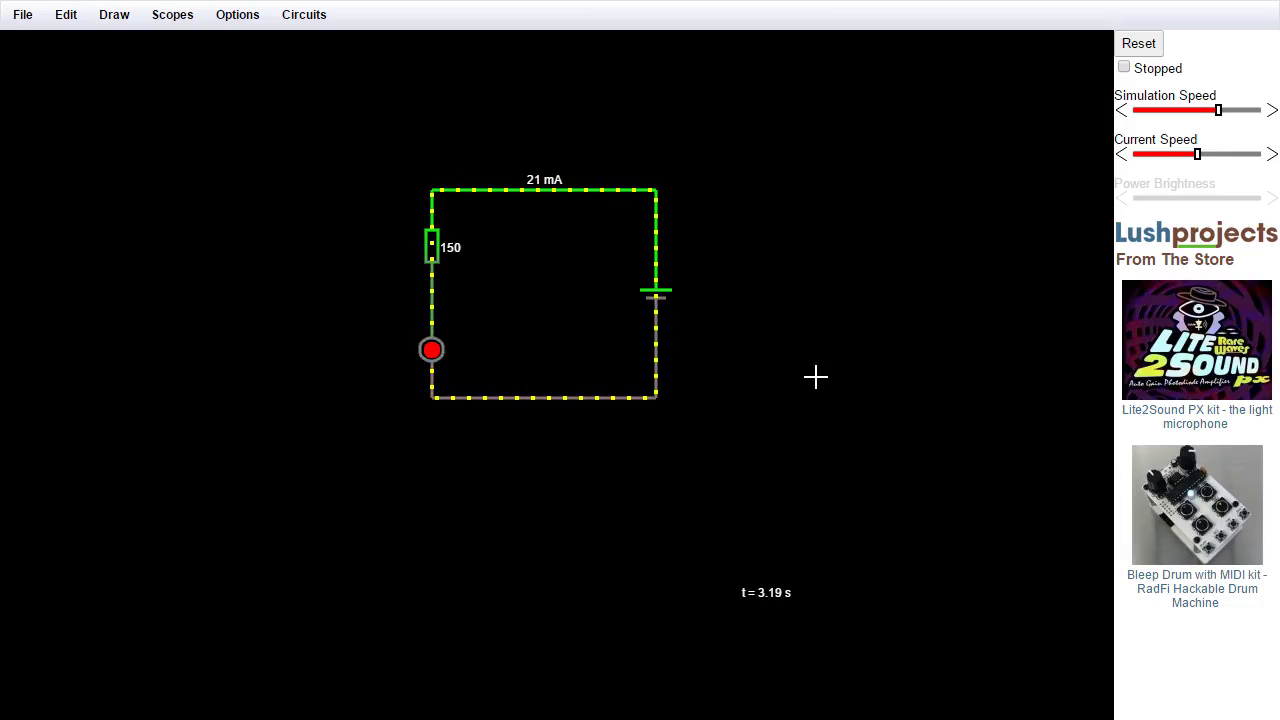
# Browse the component list and close it without adding anything
pyautogui.click(114, 15)
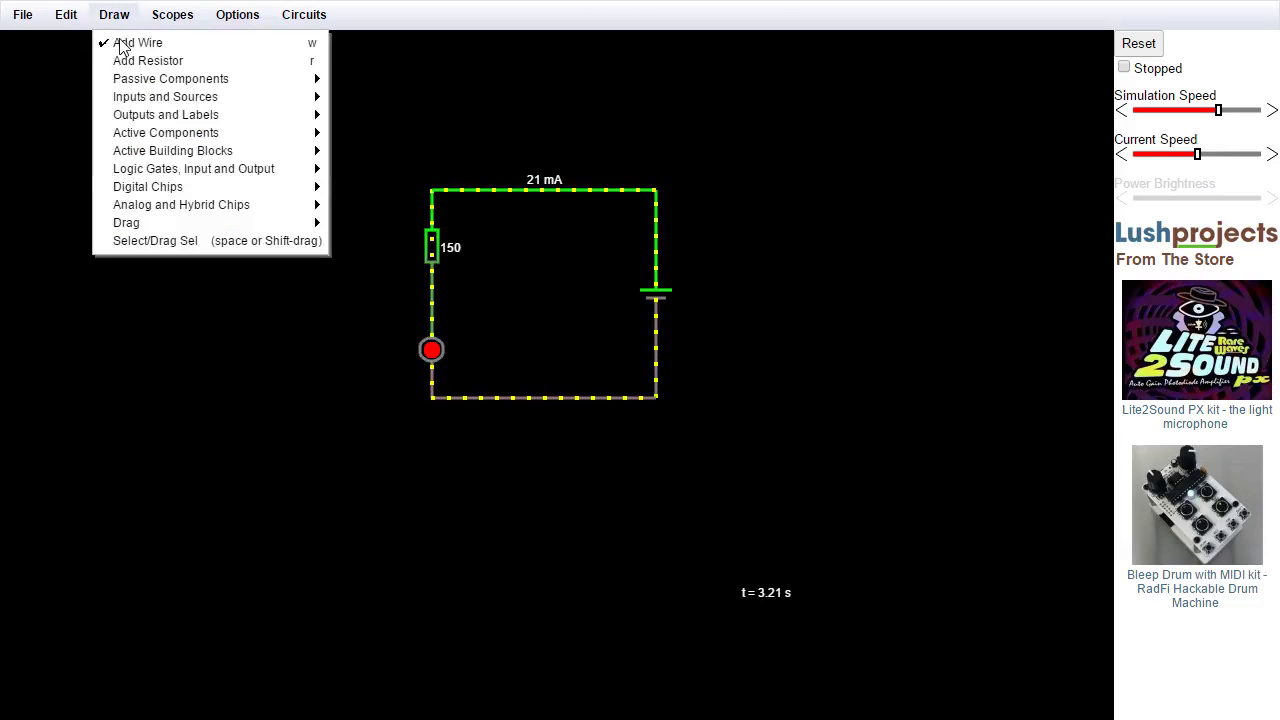
pyautogui.moveTo(127, 82)
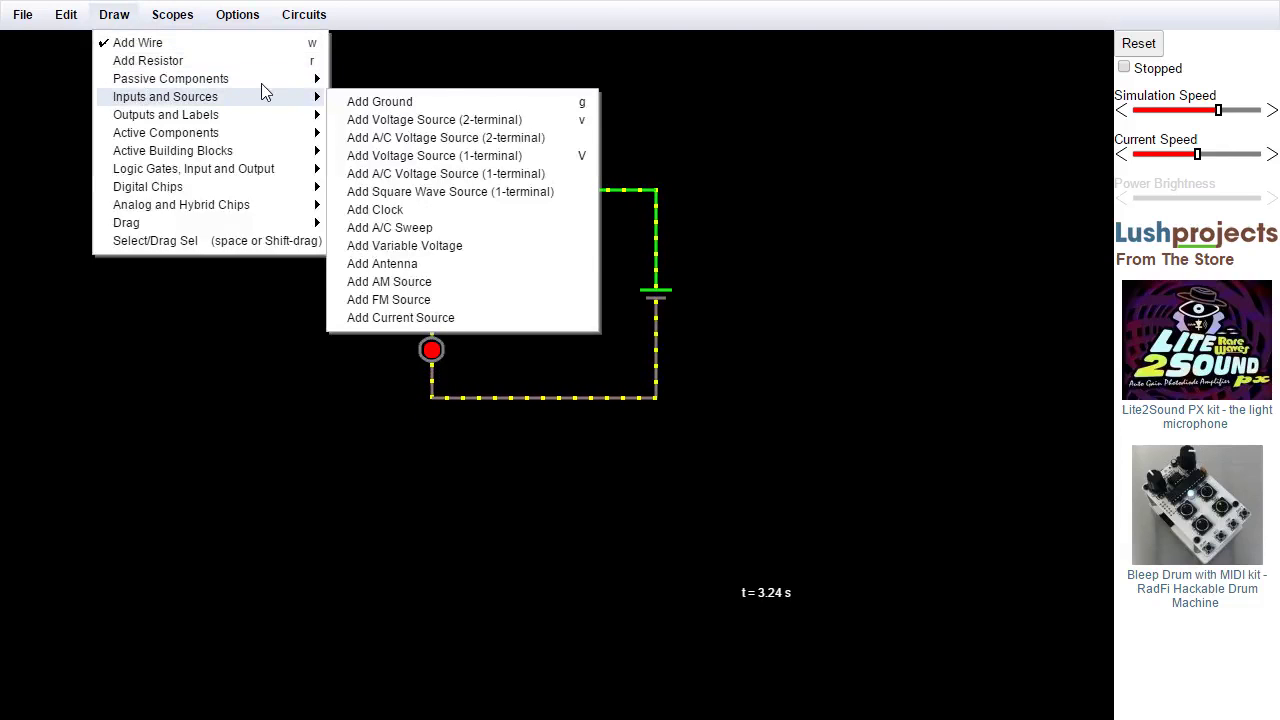
pyautogui.click(745, 112)
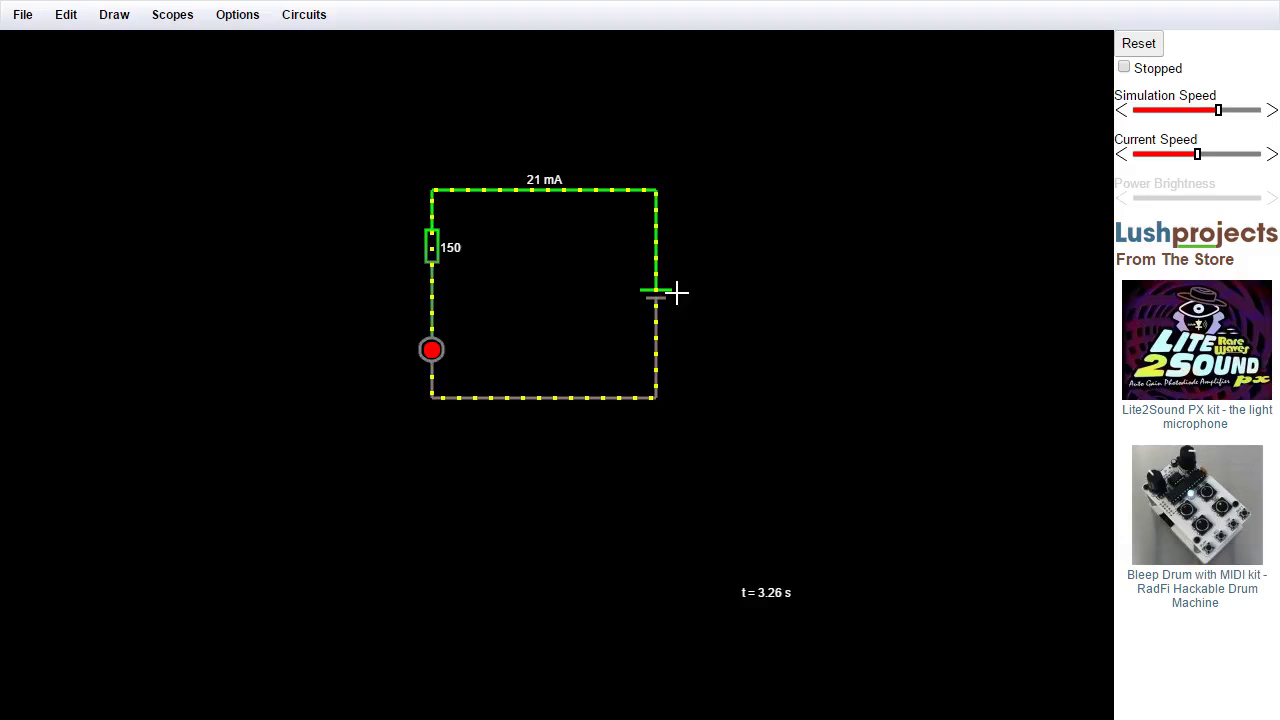
# Change the battery's waveform to A/C, making it a 40 Hz AC source
pyautogui.rightClick(656, 290)
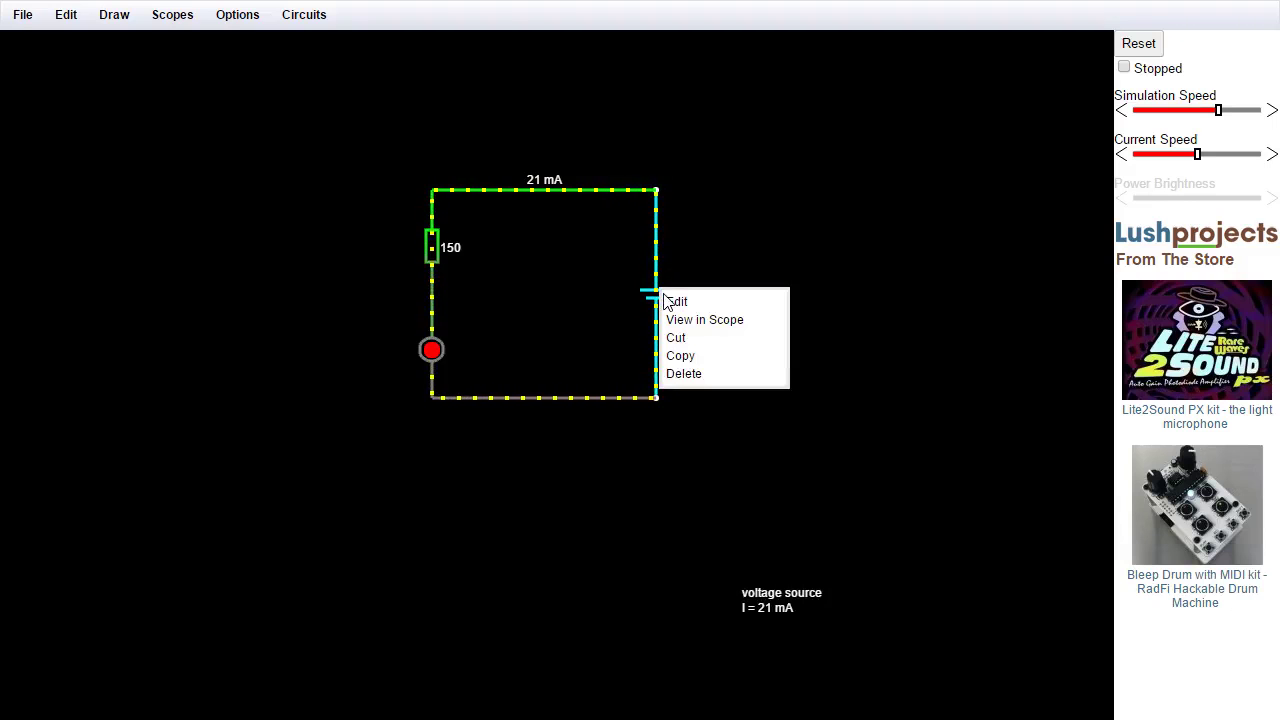
pyautogui.click(678, 300)
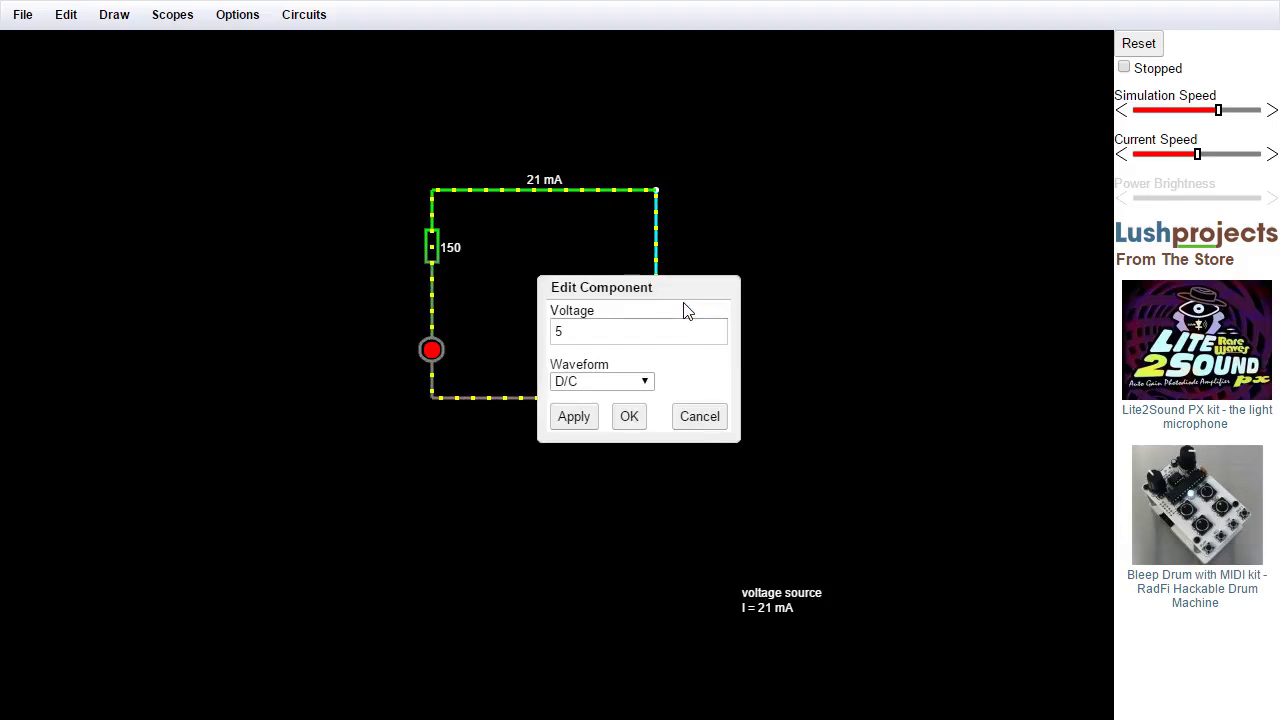
pyautogui.click(583, 385)
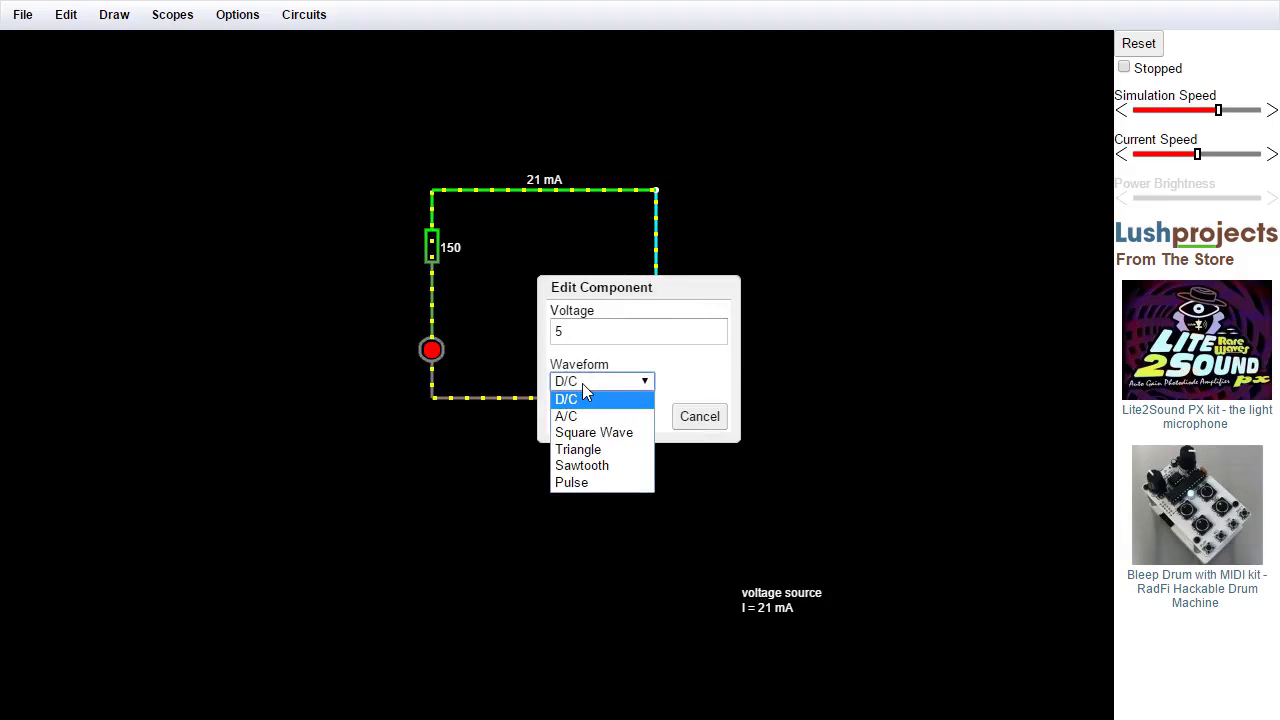
pyautogui.click(595, 416)
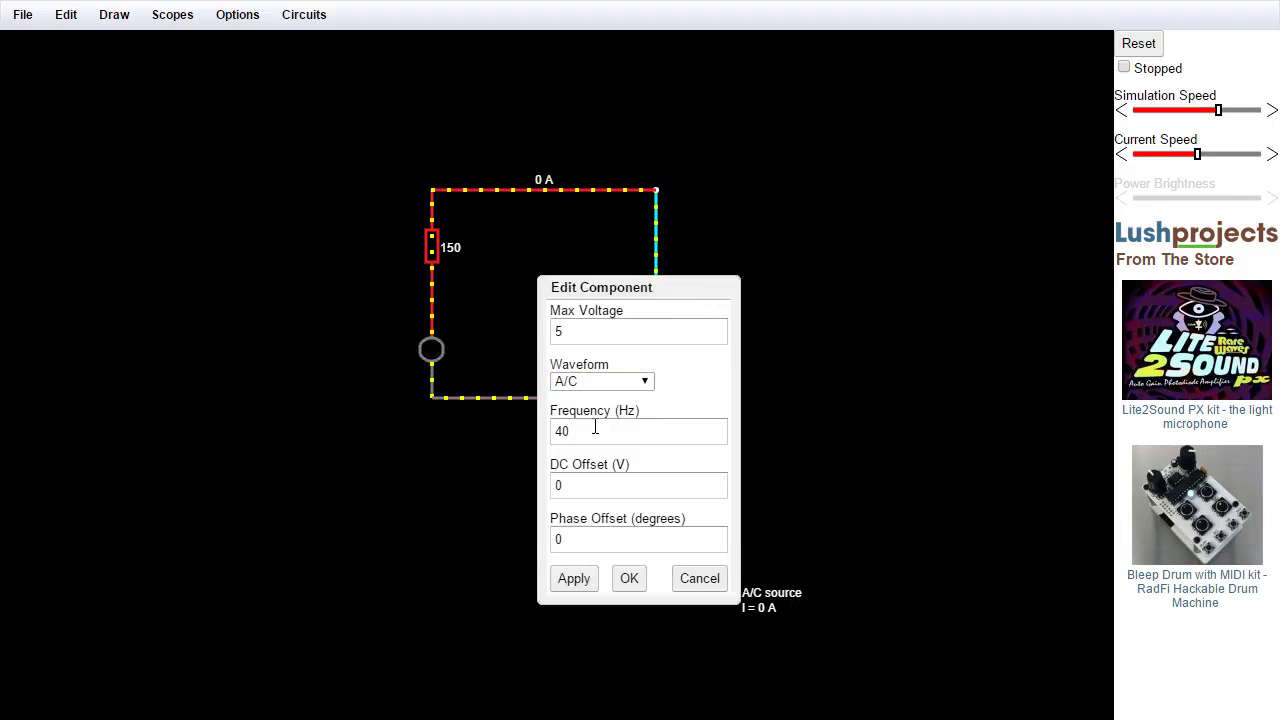
pyautogui.click(627, 580)
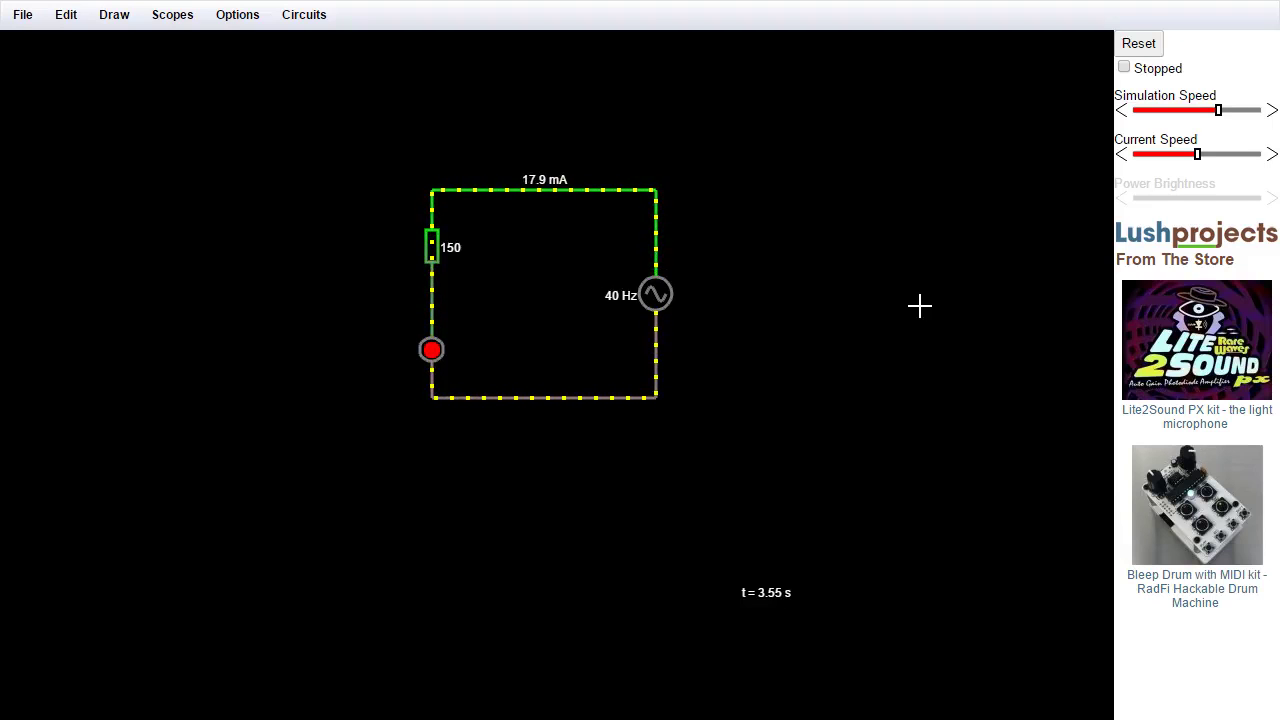
# Open a scope for the LED showing its voltage and current at 10 ms/div
pyautogui.rightClick(430, 354)
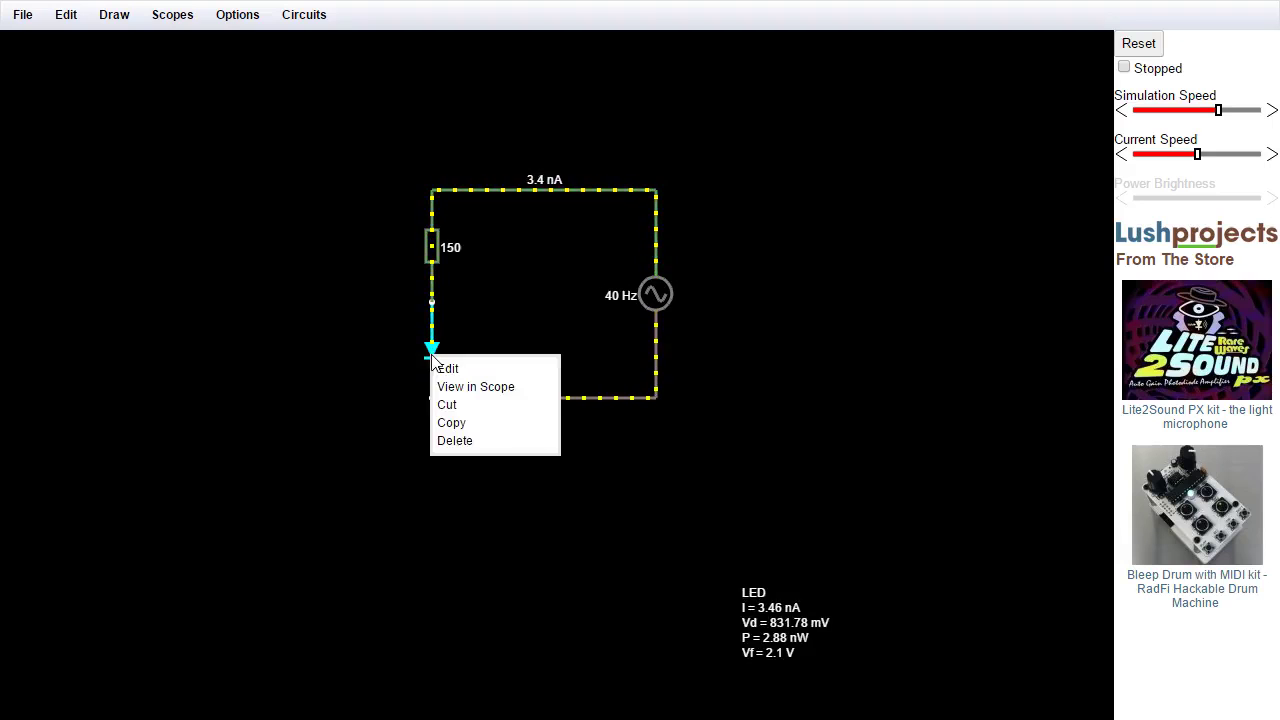
pyautogui.click(466, 386)
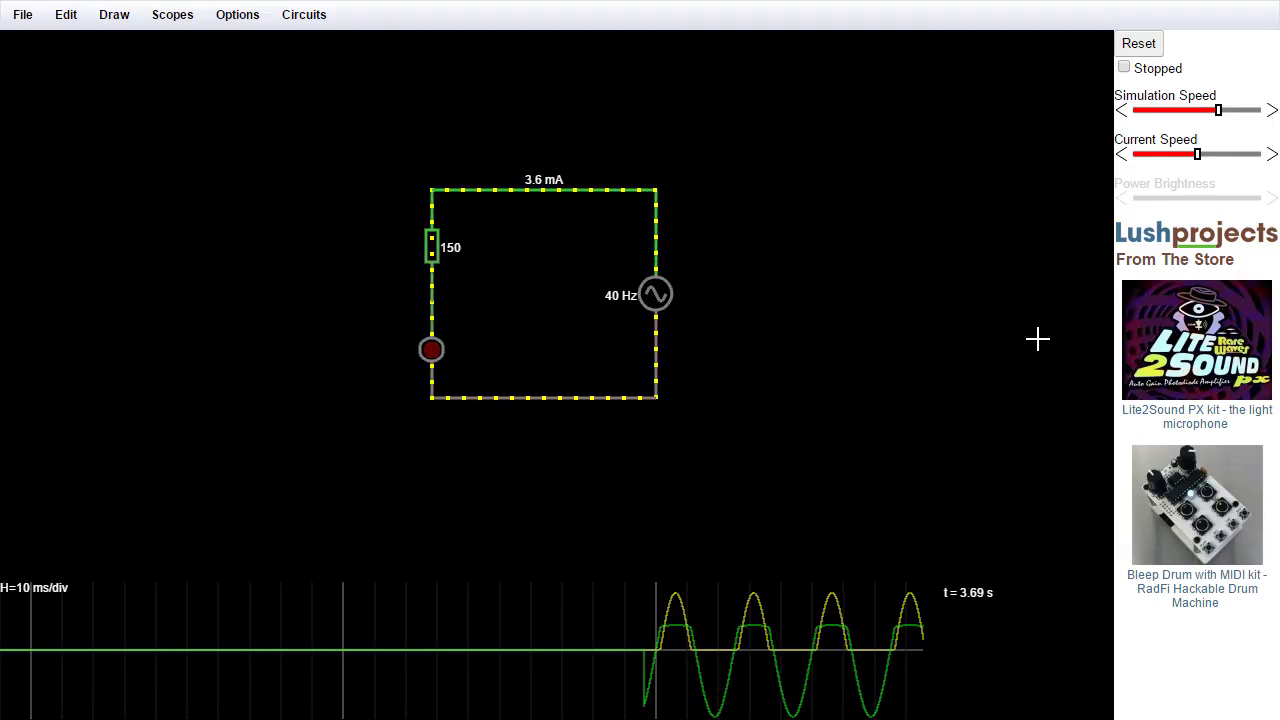
pyautogui.moveTo(694, 680)
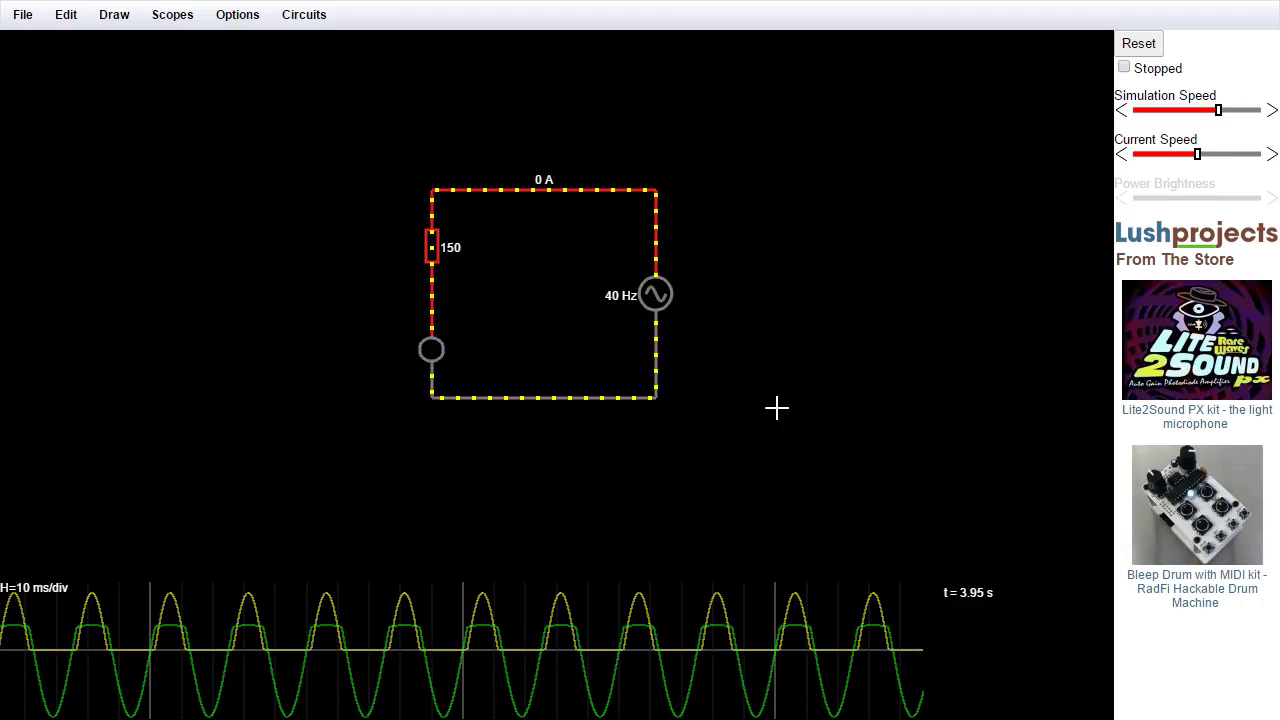
# Delete the AC source, place a +5 V single-terminal source at the top wire, and extend the bottom wire toward ground
pyautogui.rightClick(656, 242)
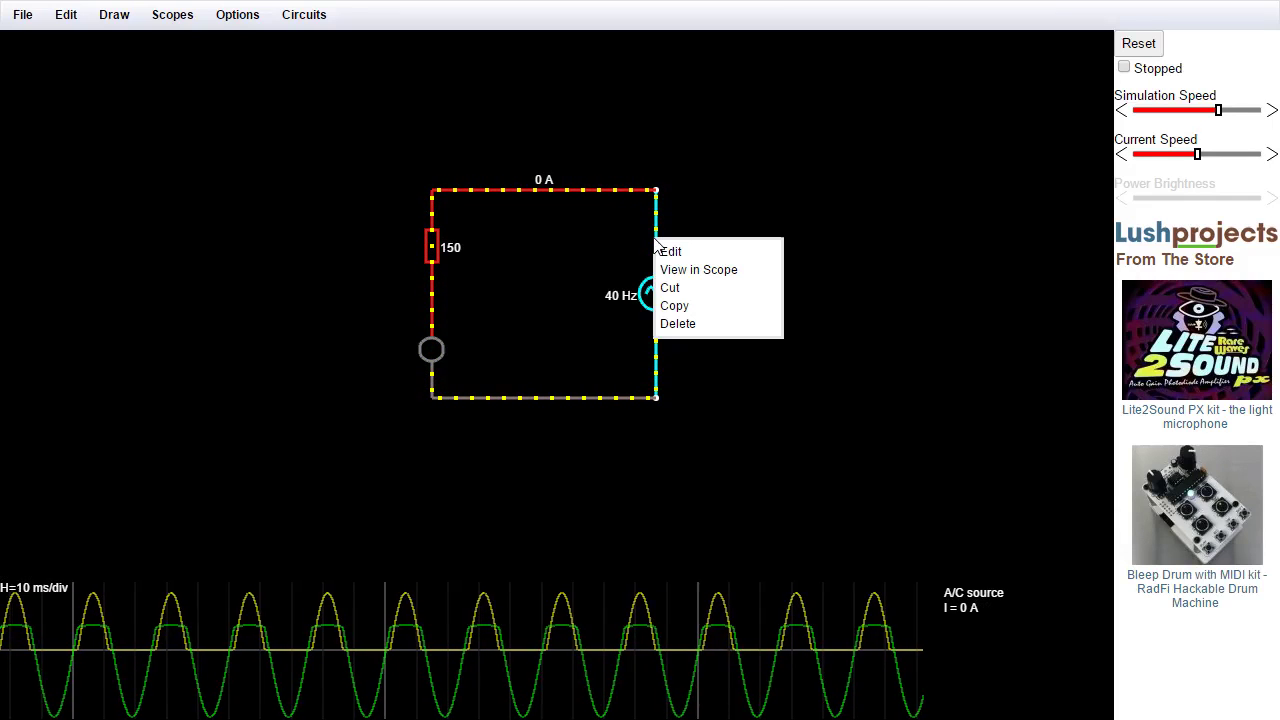
pyautogui.click(705, 326)
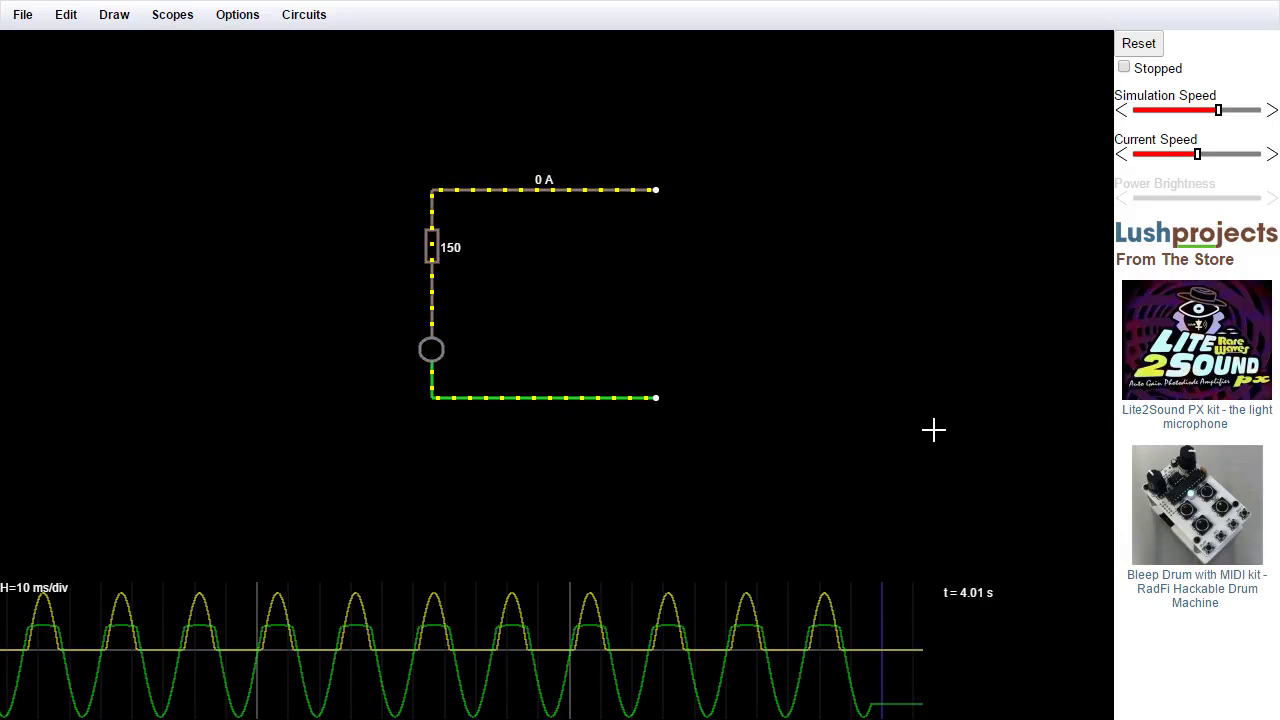
pyautogui.click(118, 18)
pyautogui.moveTo(149, 81)
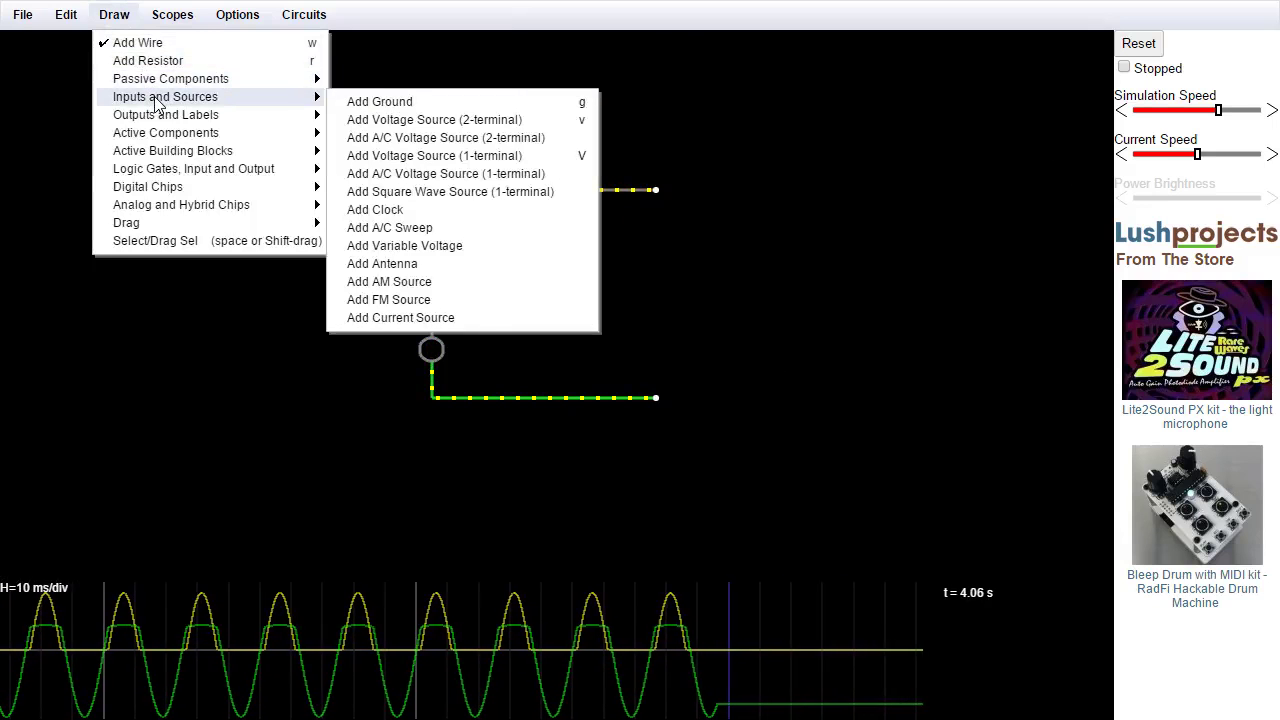
pyautogui.click(404, 158)
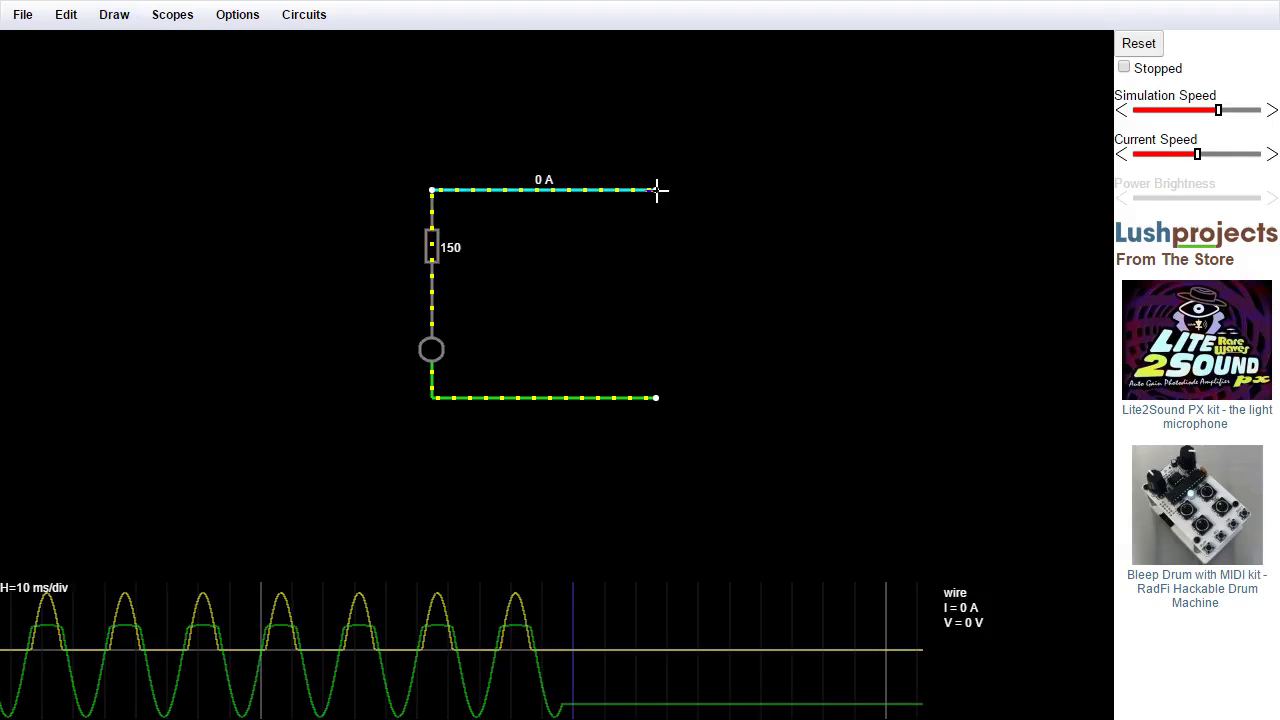
pyautogui.moveTo(660, 189); pyautogui.dragTo(752, 189)
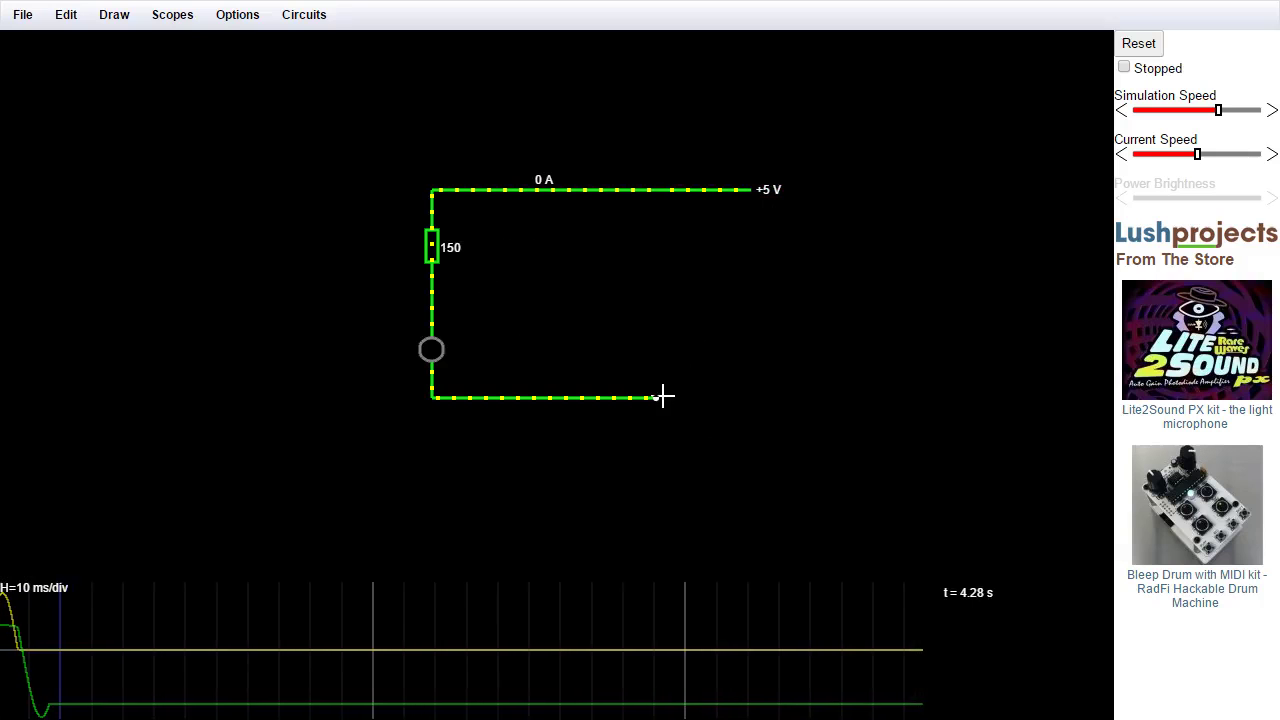
pyautogui.moveTo(657, 398); pyautogui.dragTo(656, 464)
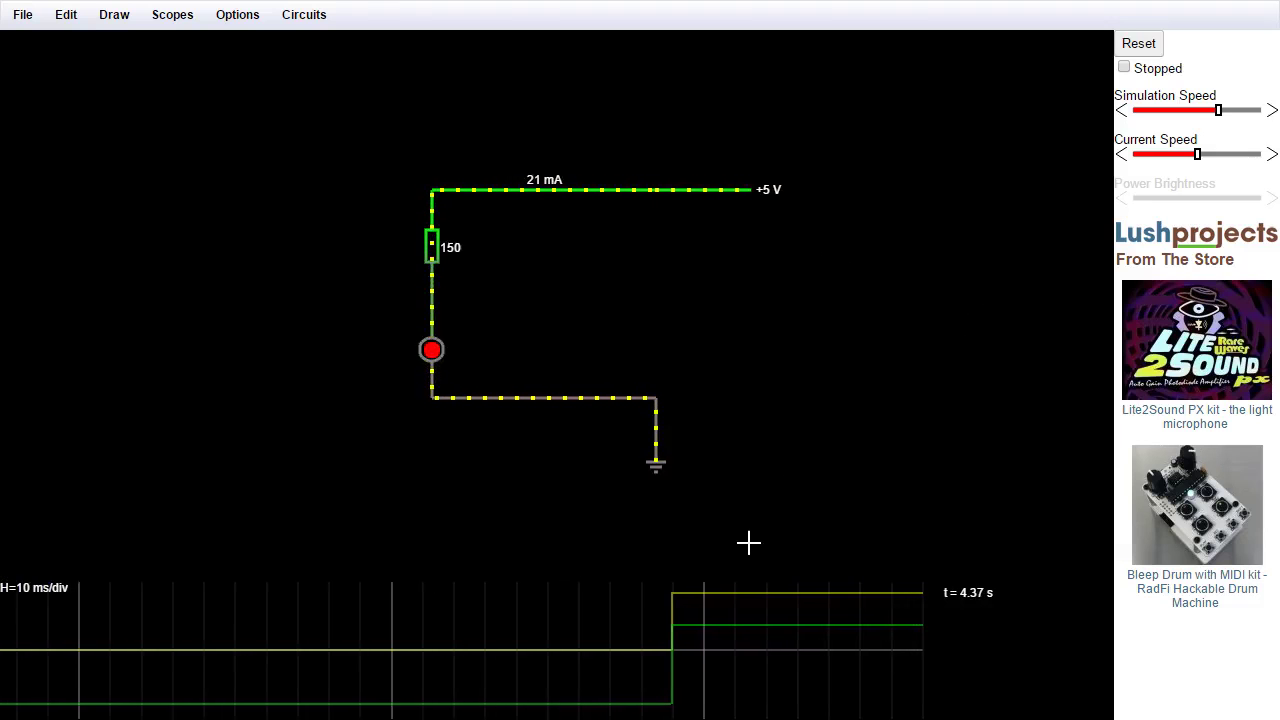
# Remove the LED's scope display from its right-click menu
pyautogui.rightClick(715, 620)
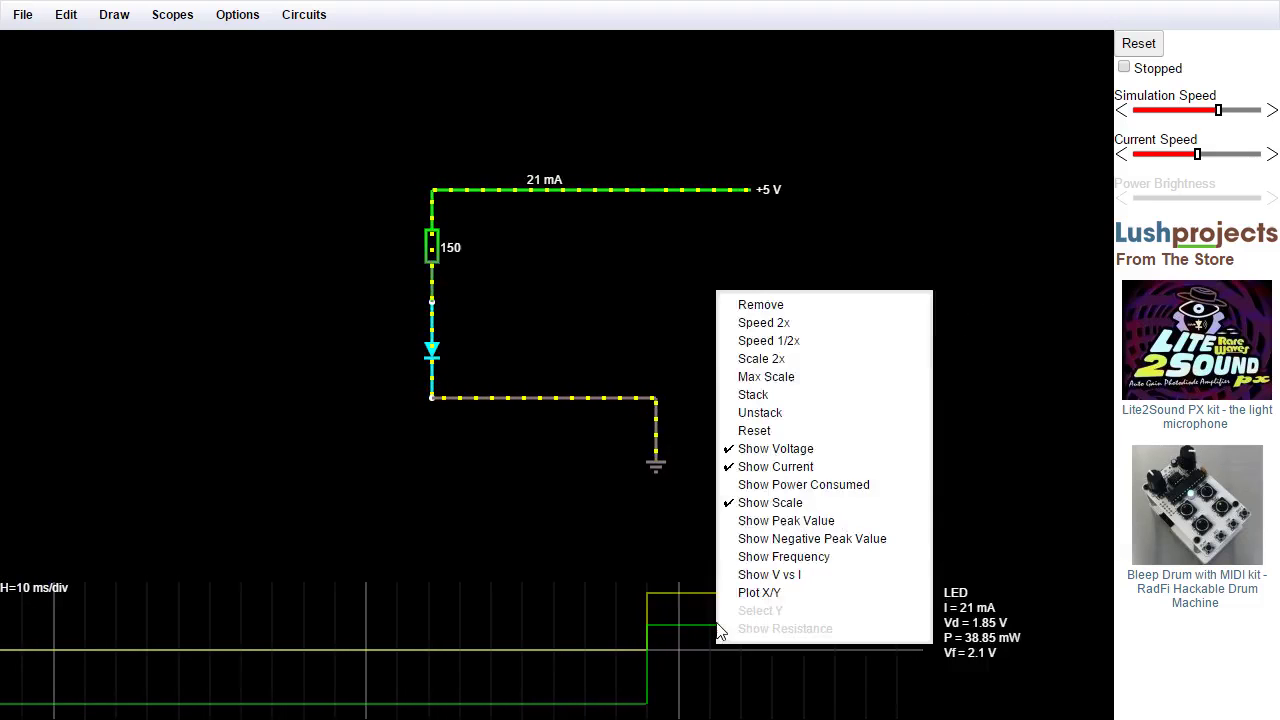
pyautogui.click(783, 306)
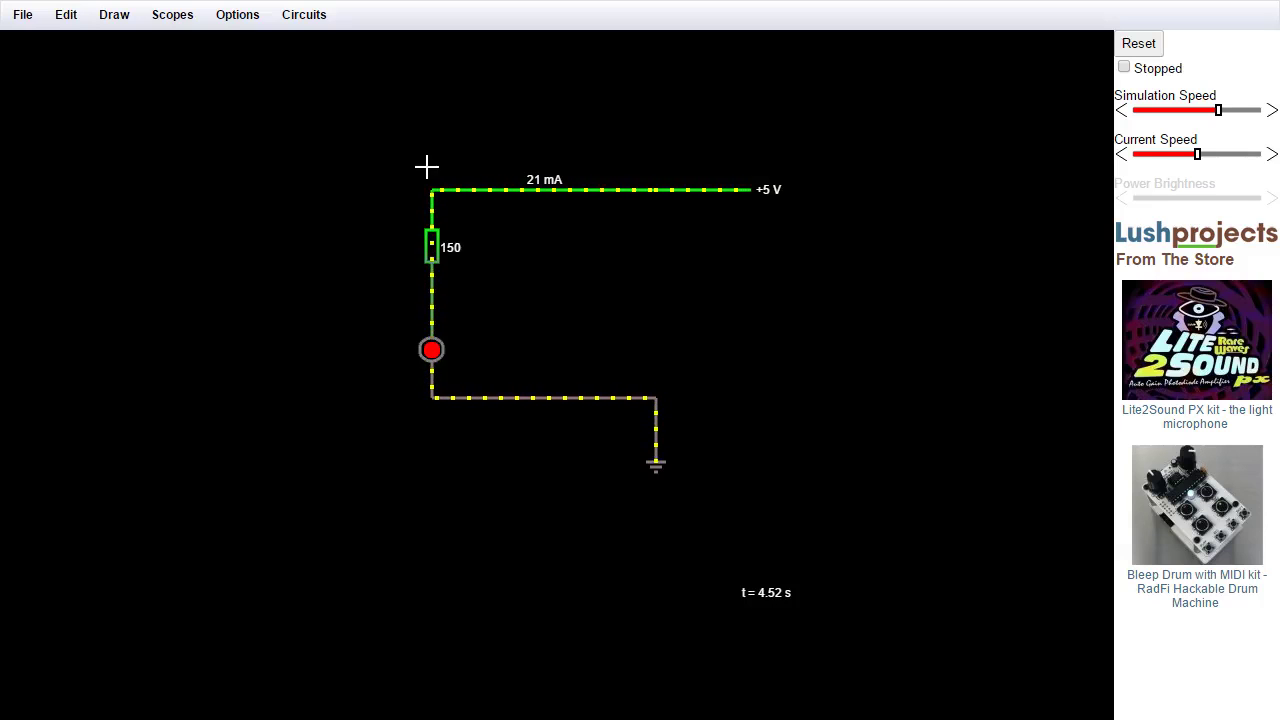
# Draw left-hand wires from the top-left corner and the 150 Ω resistor's lower end, joined vertically
pyautogui.moveTo(425, 305)
pyautogui.moveTo(431, 260)
pyautogui.moveTo(435, 207)
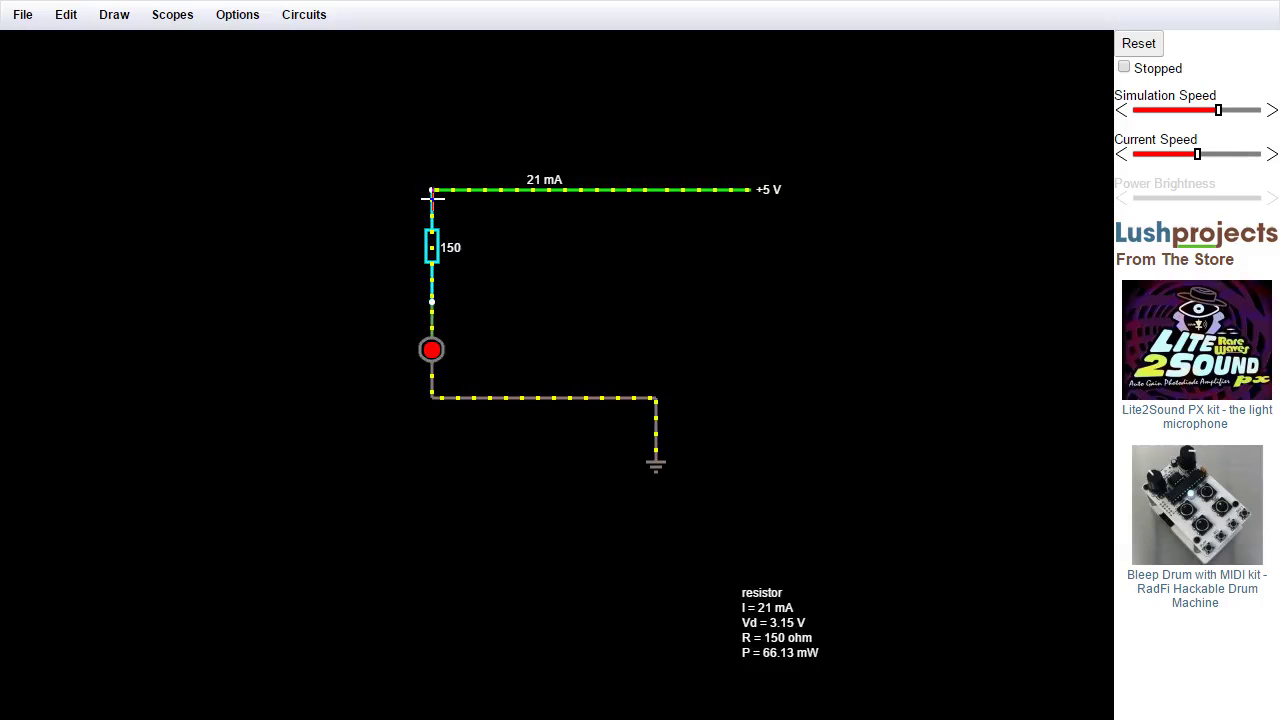
pyautogui.moveTo(431, 188); pyautogui.dragTo(352, 189)
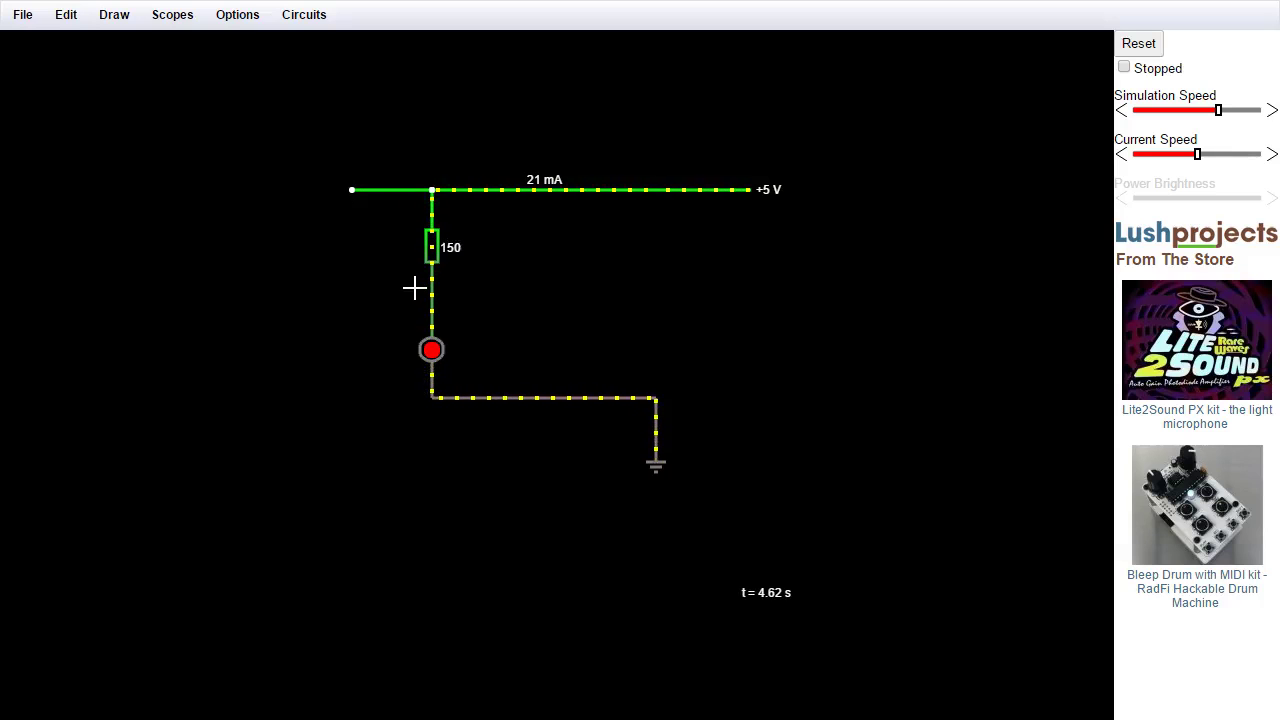
pyautogui.moveTo(385, 297); pyautogui.dragTo(353, 298)
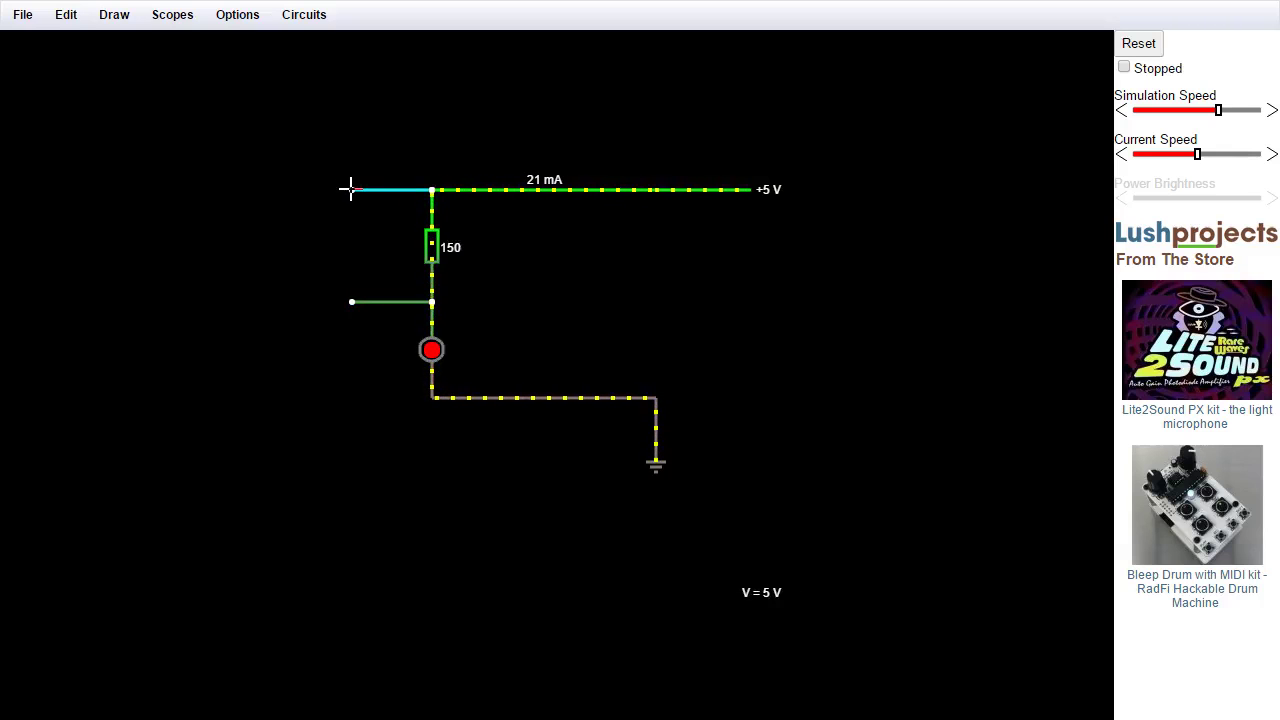
pyautogui.moveTo(351, 189); pyautogui.dragTo(351, 300)
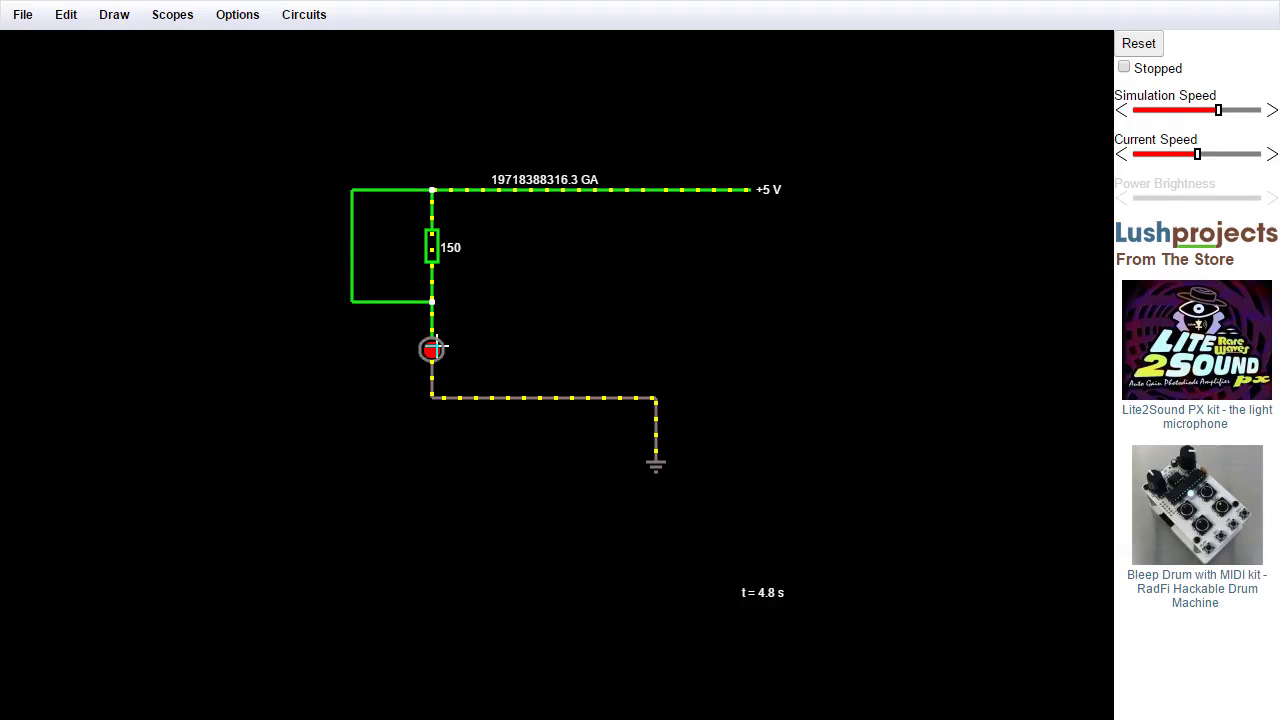
pyautogui.moveTo(431, 349)
# Delete the lower-left, vertical and top-left wires to remove the short
pyautogui.rightClick(362, 302)
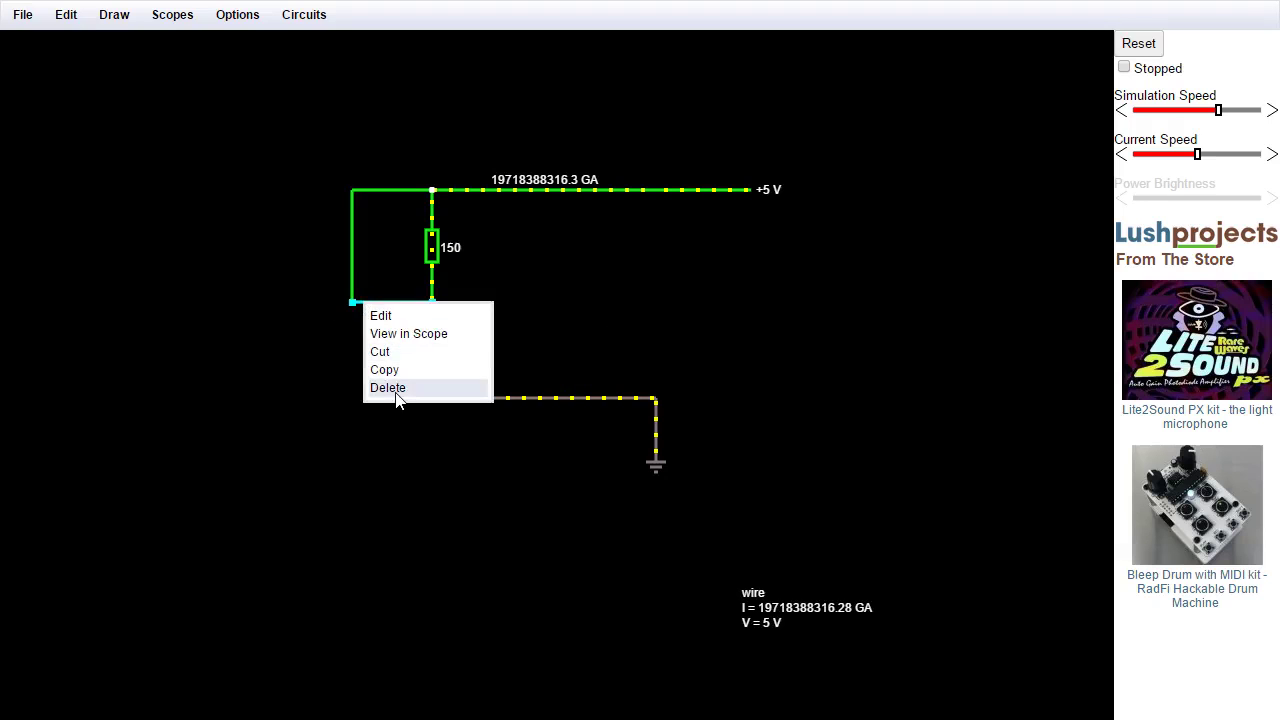
pyautogui.click(395, 389)
pyautogui.rightClick(352, 250)
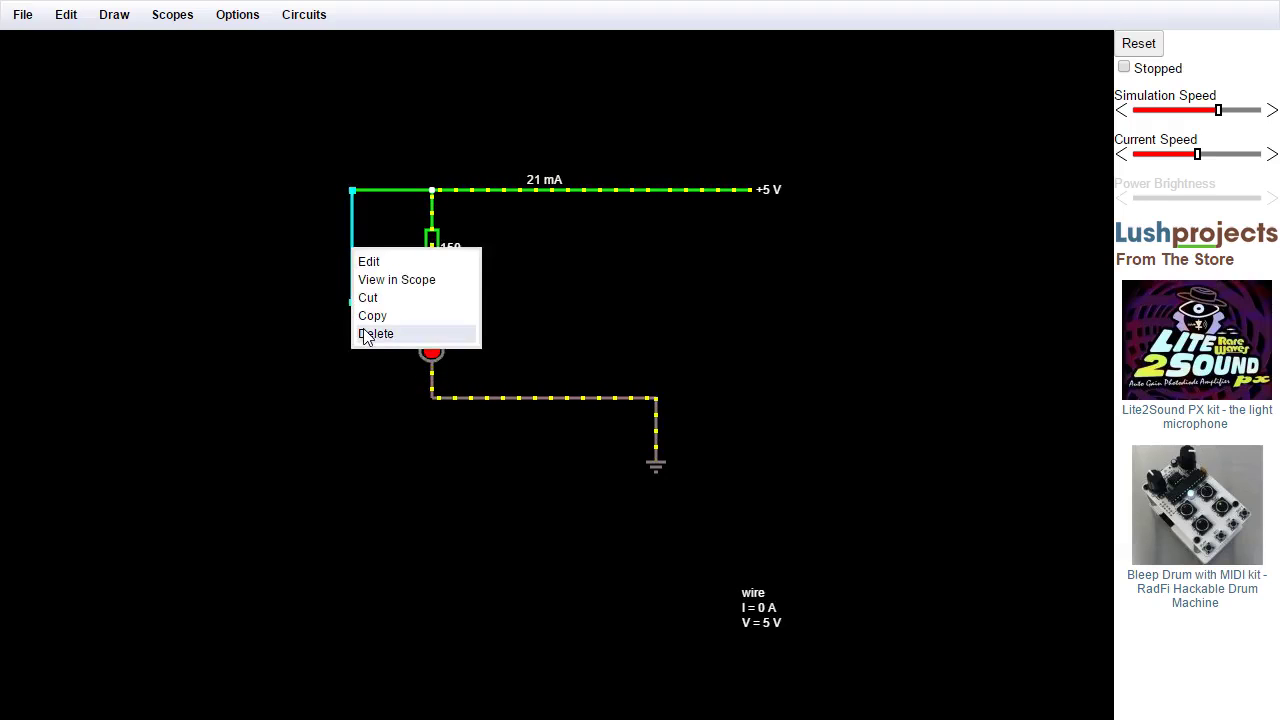
pyautogui.click(370, 333)
pyautogui.rightClick(389, 199)
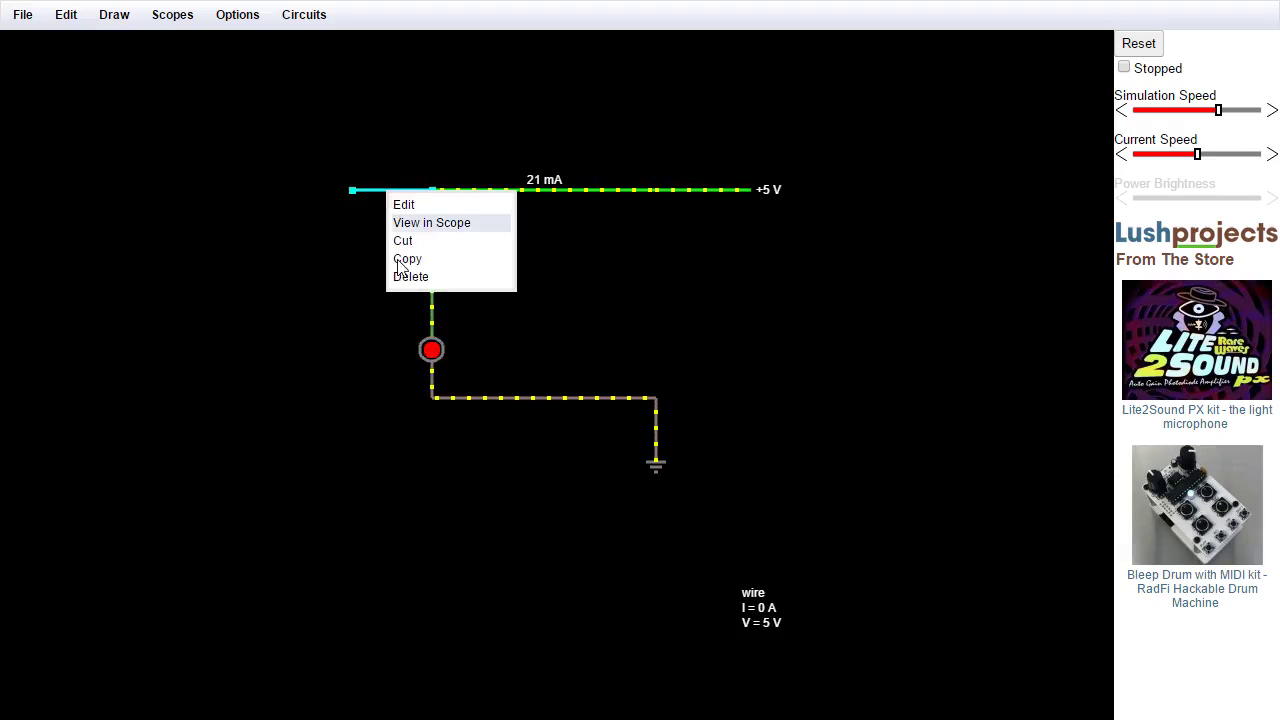
pyautogui.click(407, 277)
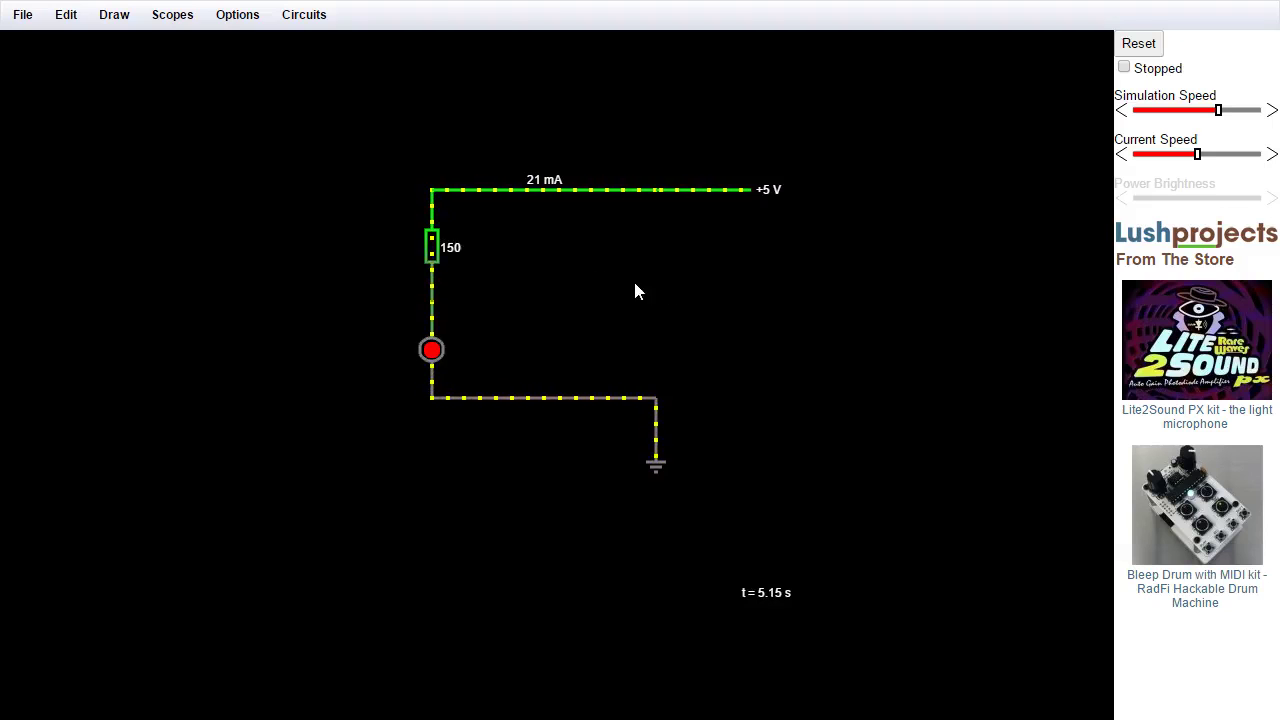
# Place a 100 Ω resistor hanging down from the top rail wire
pyautogui.click(123, 24)
pyautogui.click(131, 59)
pyautogui.moveTo(562, 191); pyautogui.dragTo(559, 300)
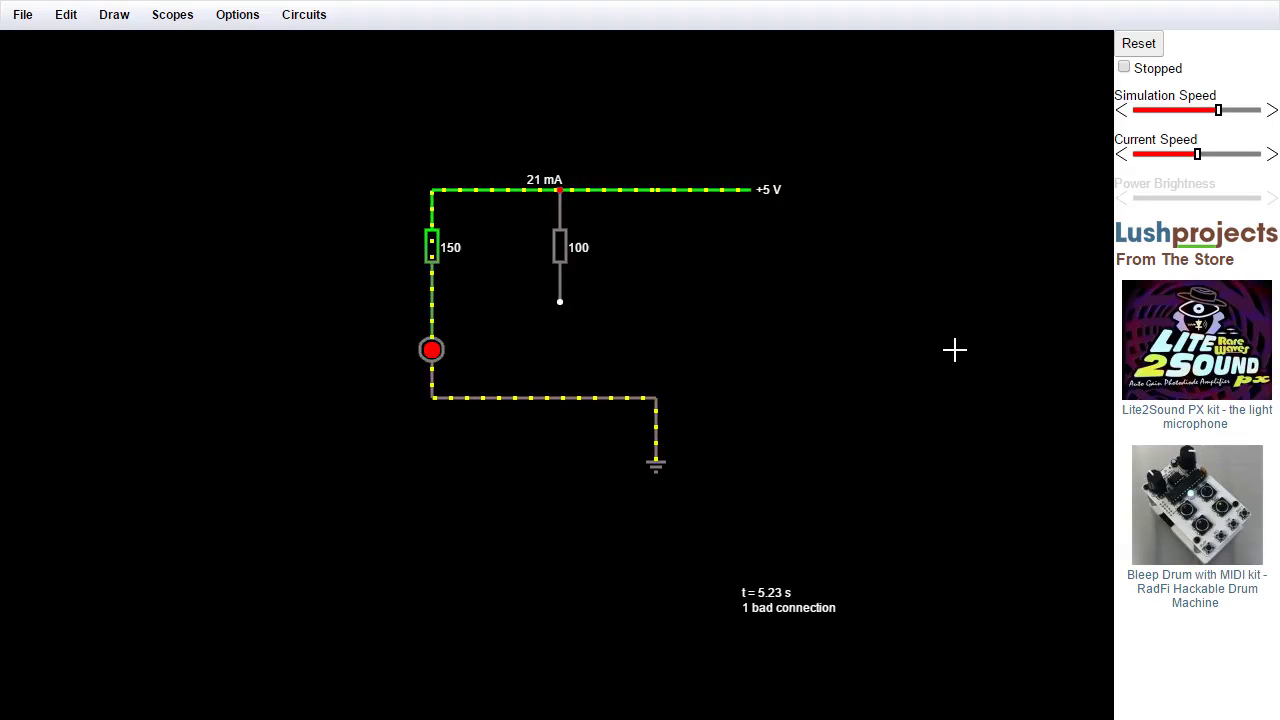
# Place an LED from the 100 Ω resistor's lower end down to the bottom wire
pyautogui.click(117, 20)
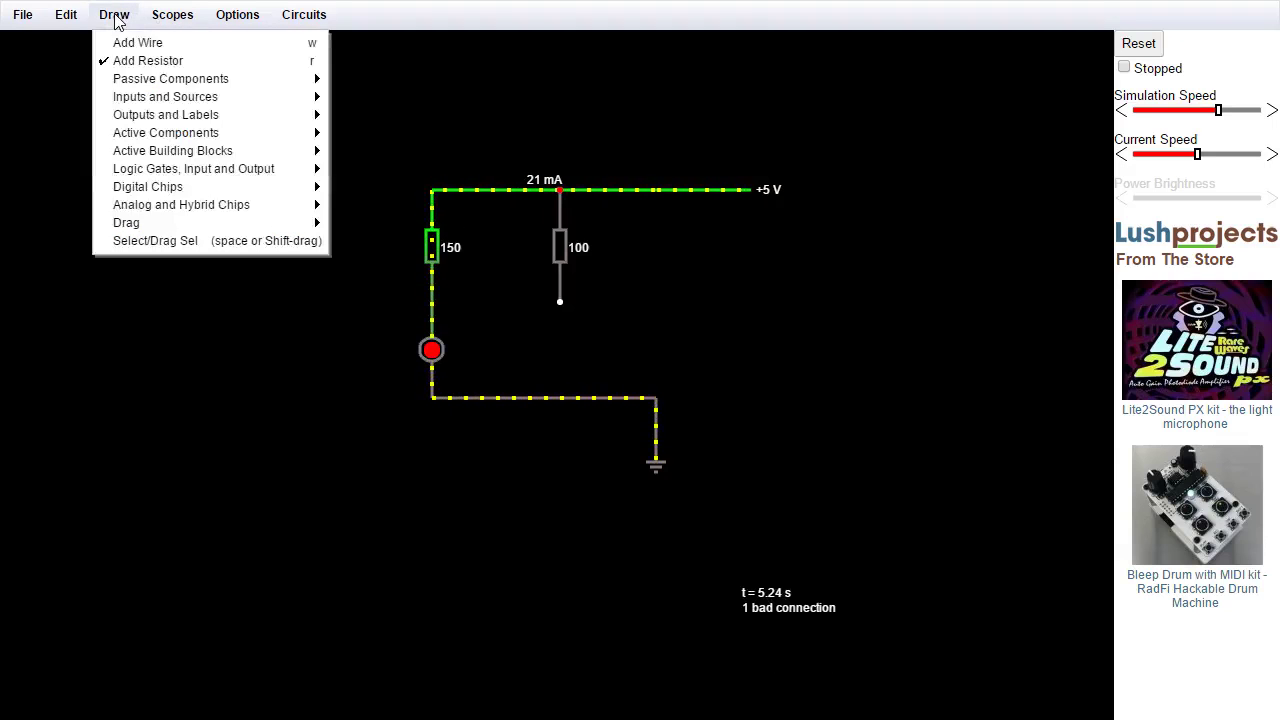
pyautogui.moveTo(134, 118)
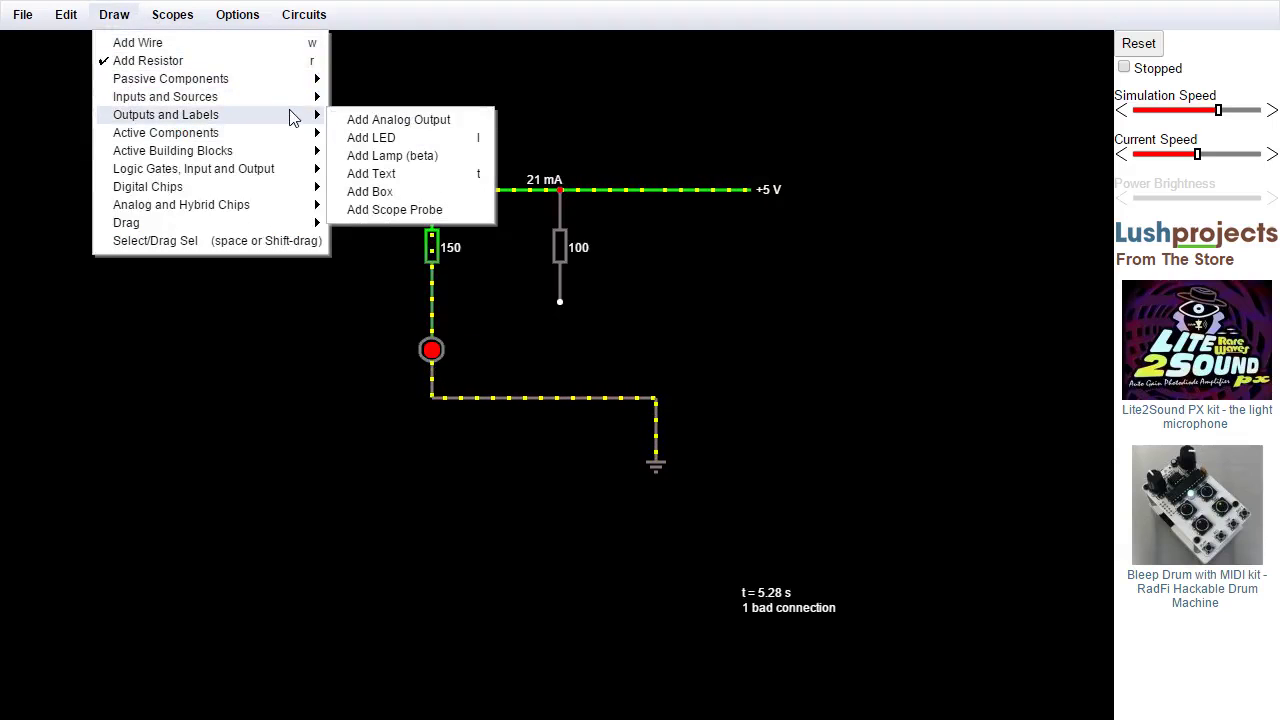
pyautogui.click(380, 137)
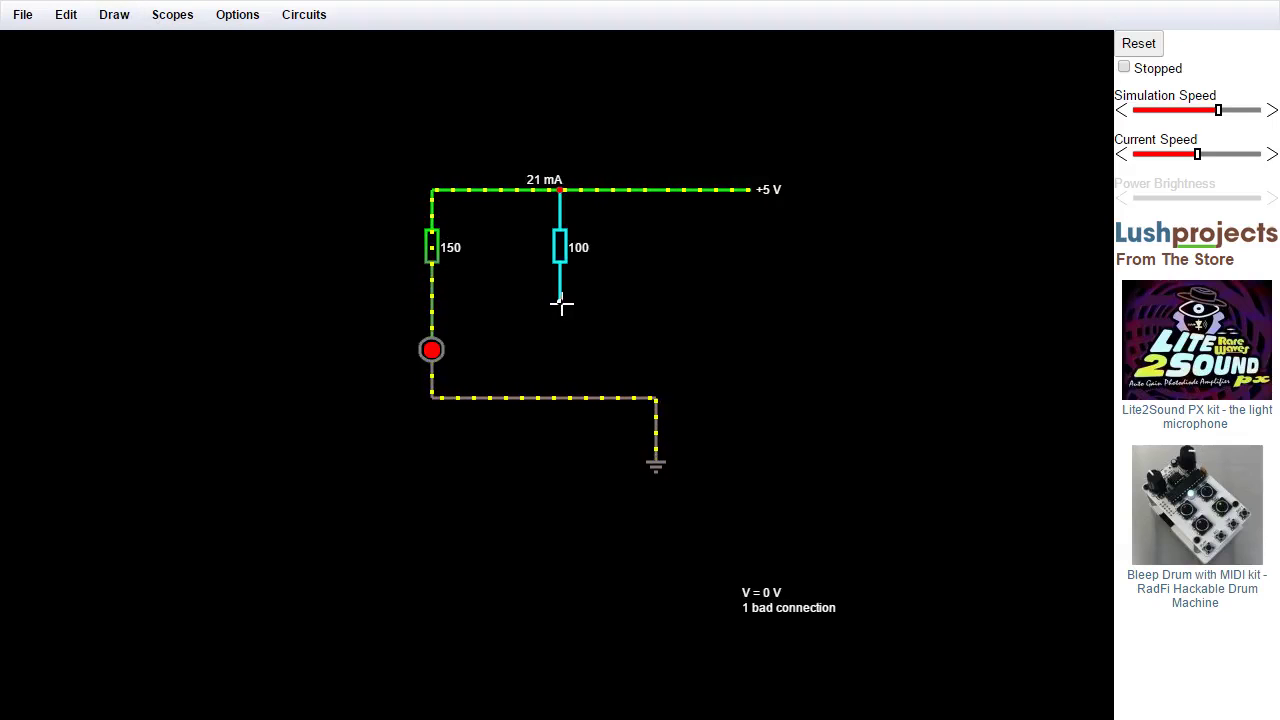
pyautogui.moveTo(561, 303)
pyautogui.mouseDown()
pyautogui.moveTo(586, 426)
pyautogui.moveTo(549, 409)
pyautogui.moveTo(559, 398)
pyautogui.mouseUp()
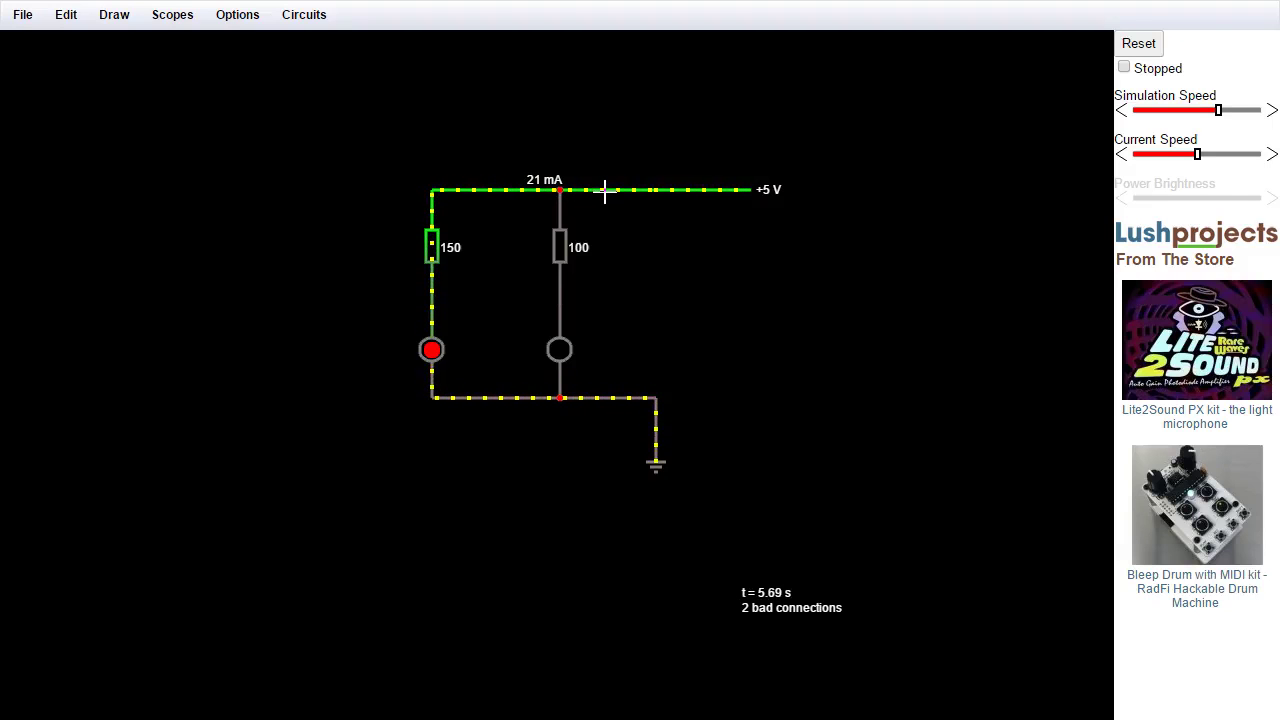
pyautogui.moveTo(605, 197)
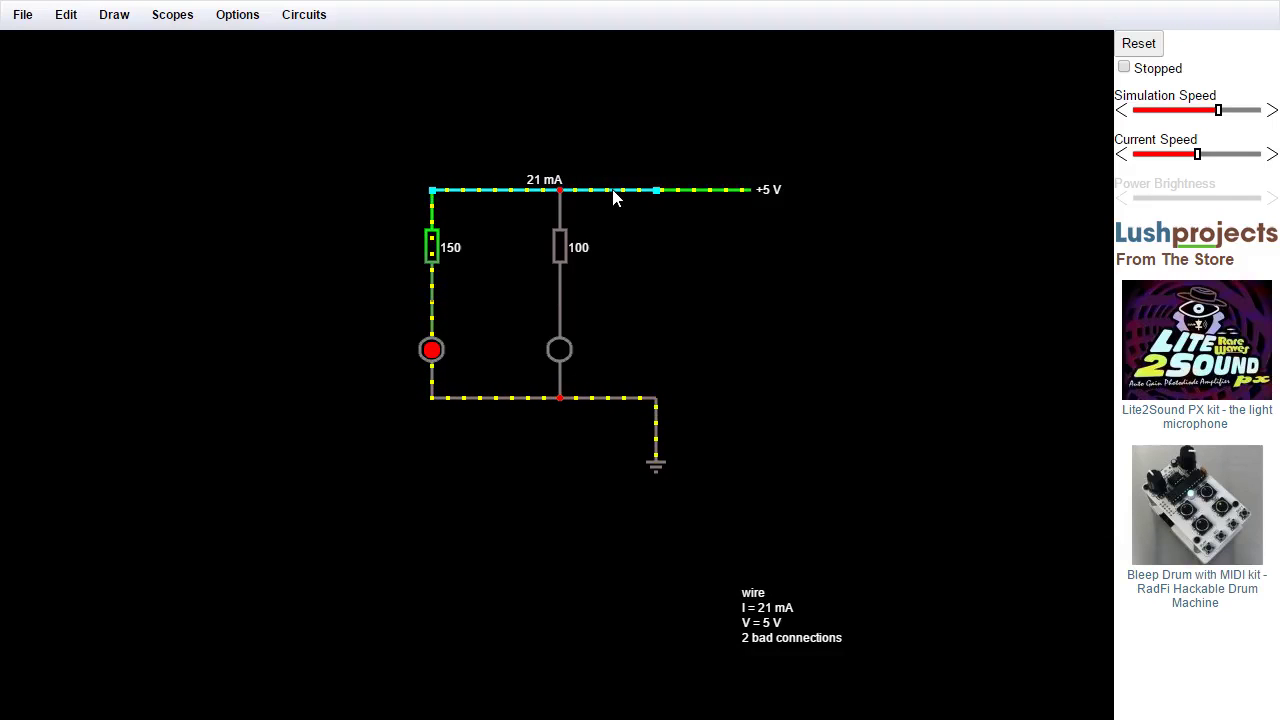
# Delete the old top and bottom wires, then redraw the rail and ground connections for both branches
pyautogui.press('Delete')
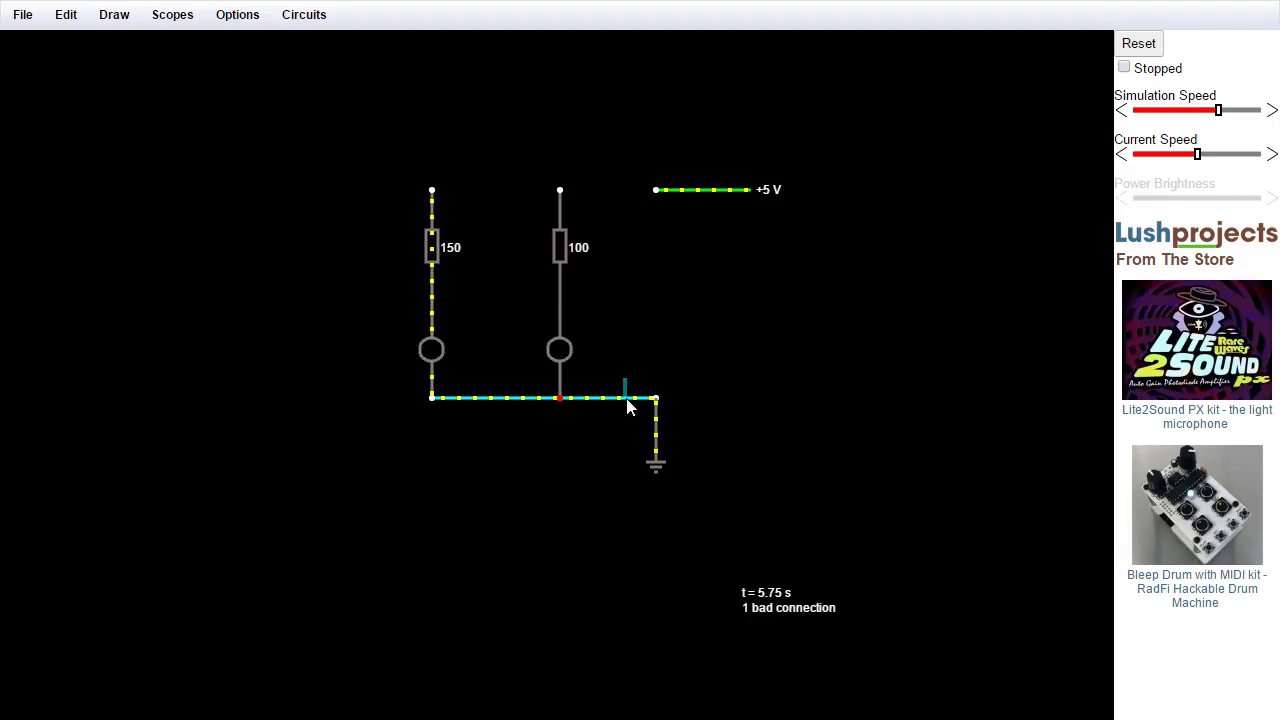
pyautogui.press('Delete')
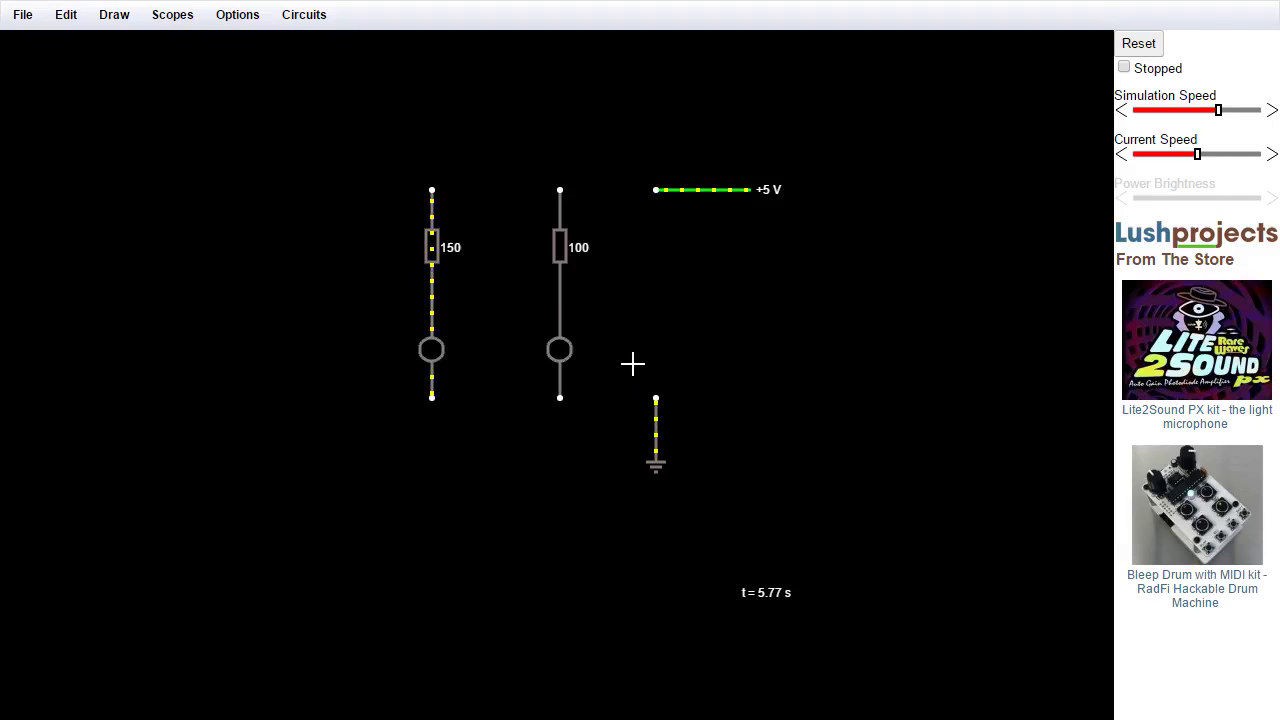
pyautogui.moveTo(431, 185); pyautogui.dragTo(656, 190)
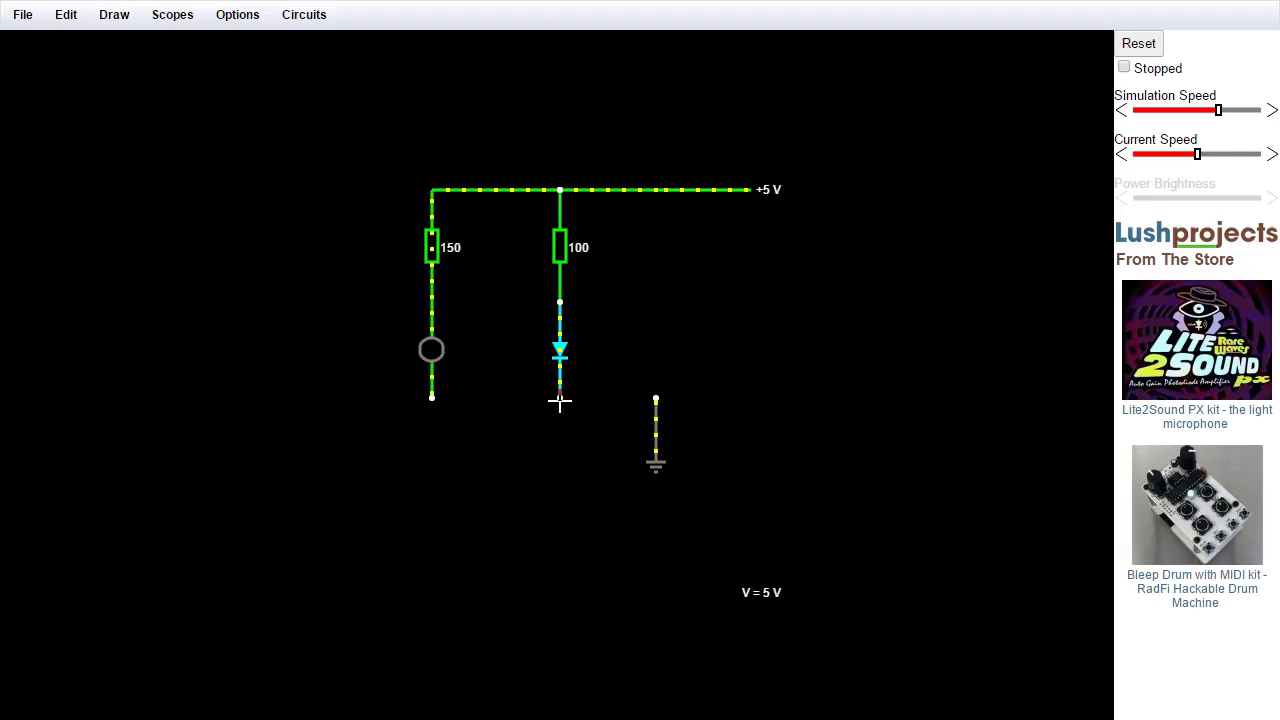
pyautogui.moveTo(560, 398); pyautogui.dragTo(431, 398)
pyautogui.moveTo(558, 396); pyautogui.dragTo(656, 398)
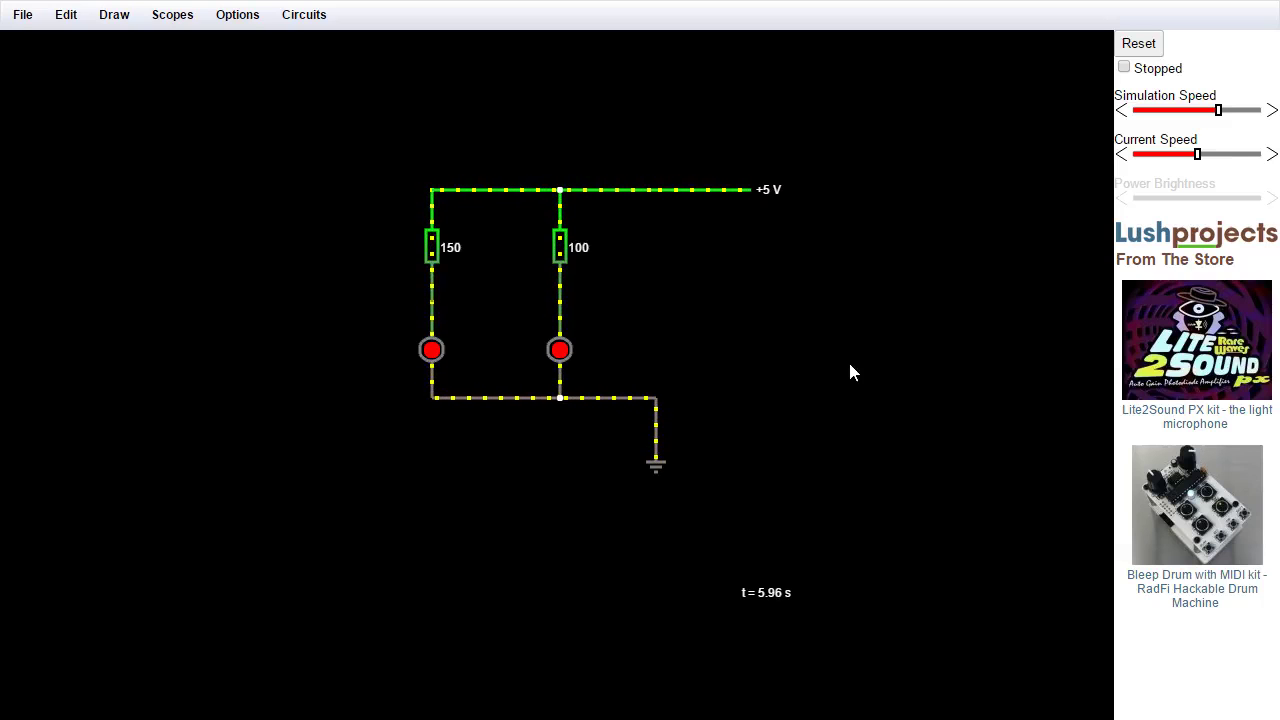
# Select the entire circuit, move it slightly up and right, then deselect it
pyautogui.moveTo(495, 240); pyautogui.dragTo(737, 240)
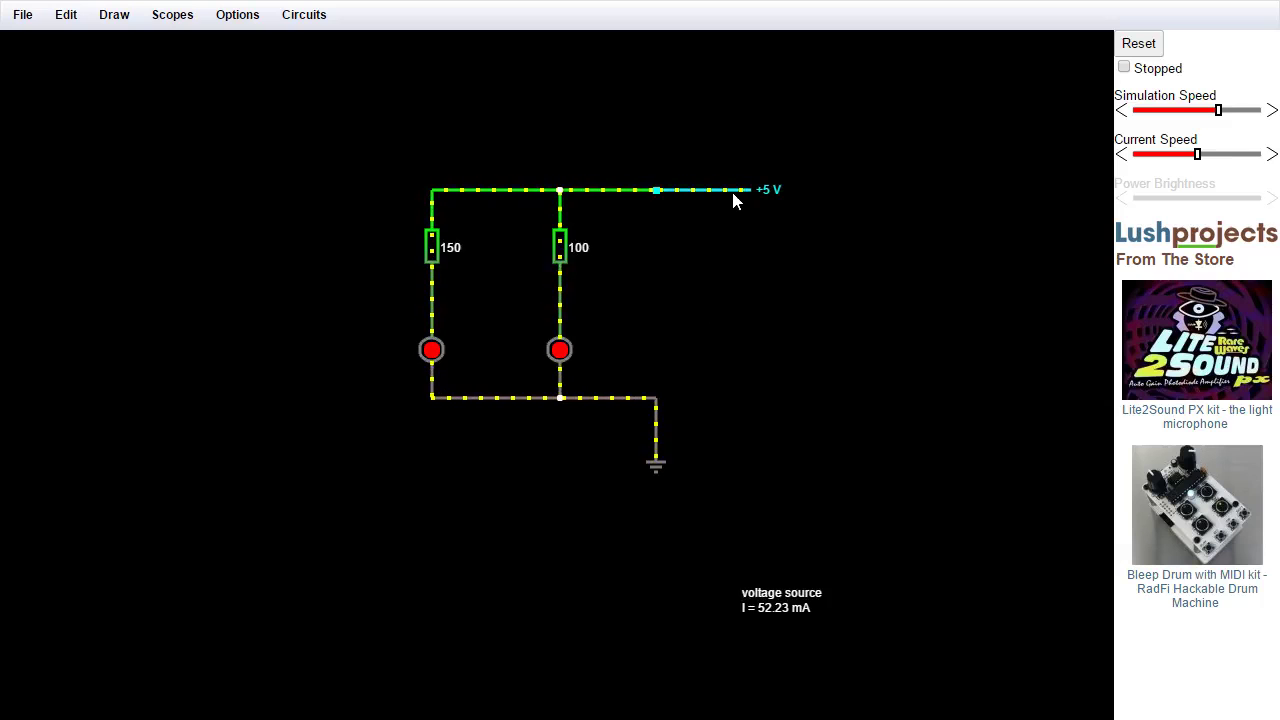
pyautogui.moveTo(327, 154)
pyautogui.mouseDown()
pyautogui.moveTo(947, 591)
pyautogui.moveTo(957, 562)
pyautogui.moveTo(797, 504)
pyautogui.mouseUp()
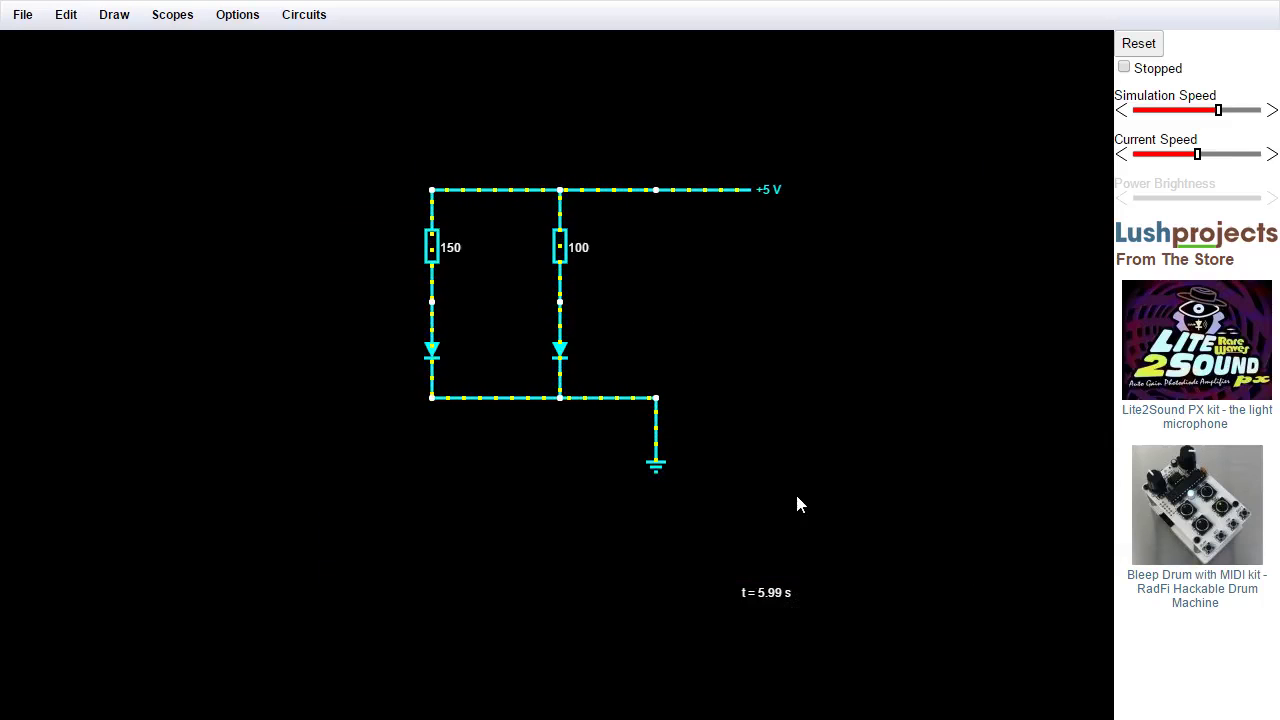
pyautogui.moveTo(598, 401); pyautogui.dragTo(627, 385)
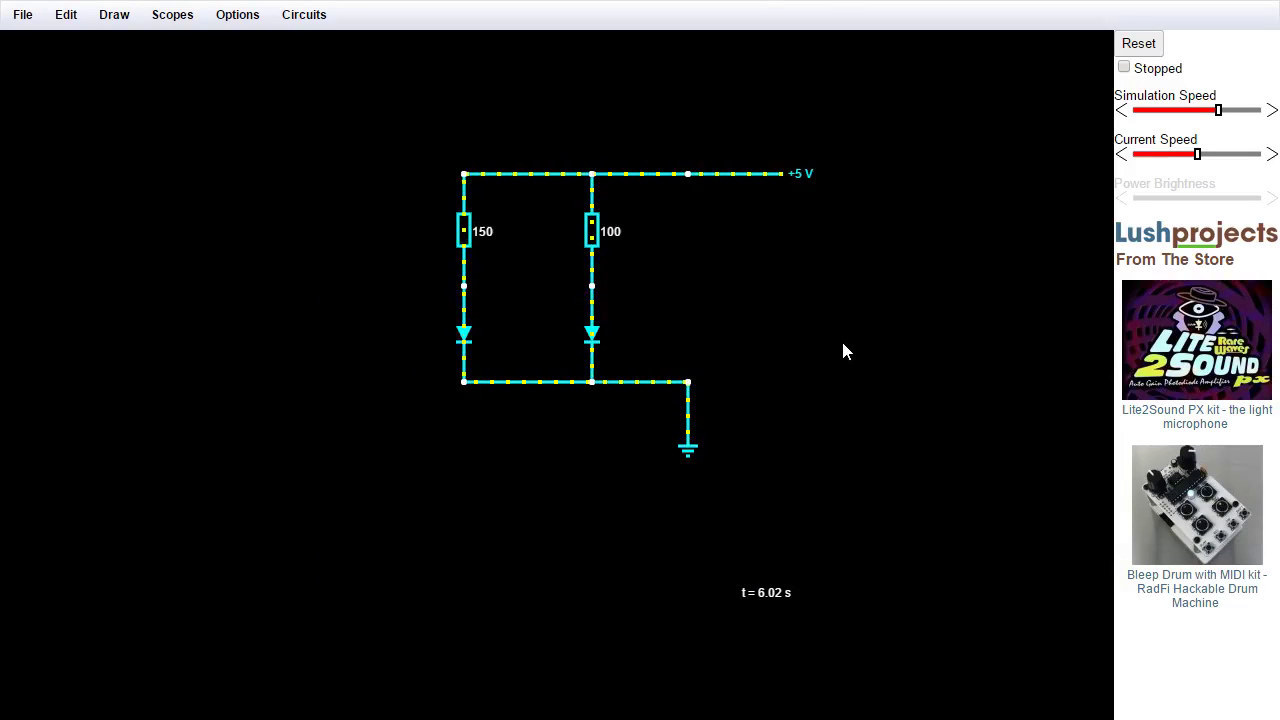
pyautogui.moveTo(827, 344); pyautogui.dragTo(844, 355)
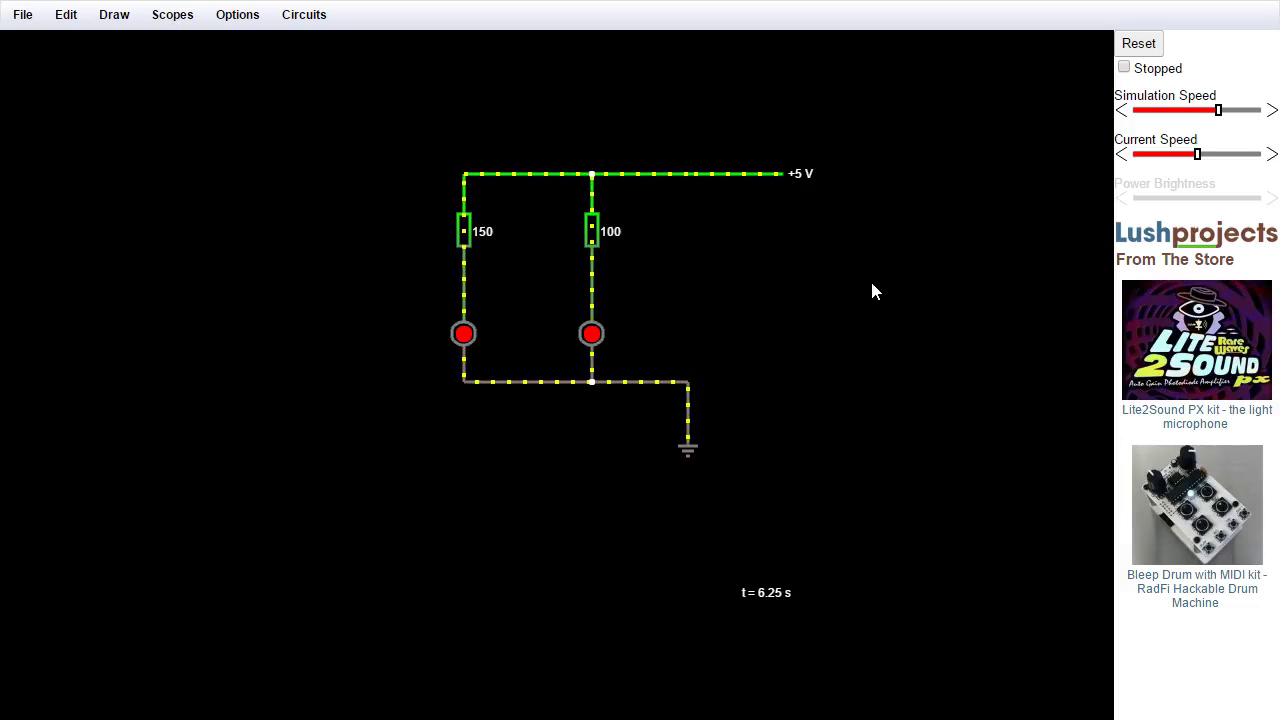
# Export the circuit as a local file and save the 'my circuit.txt' link
pyautogui.click(21, 18)
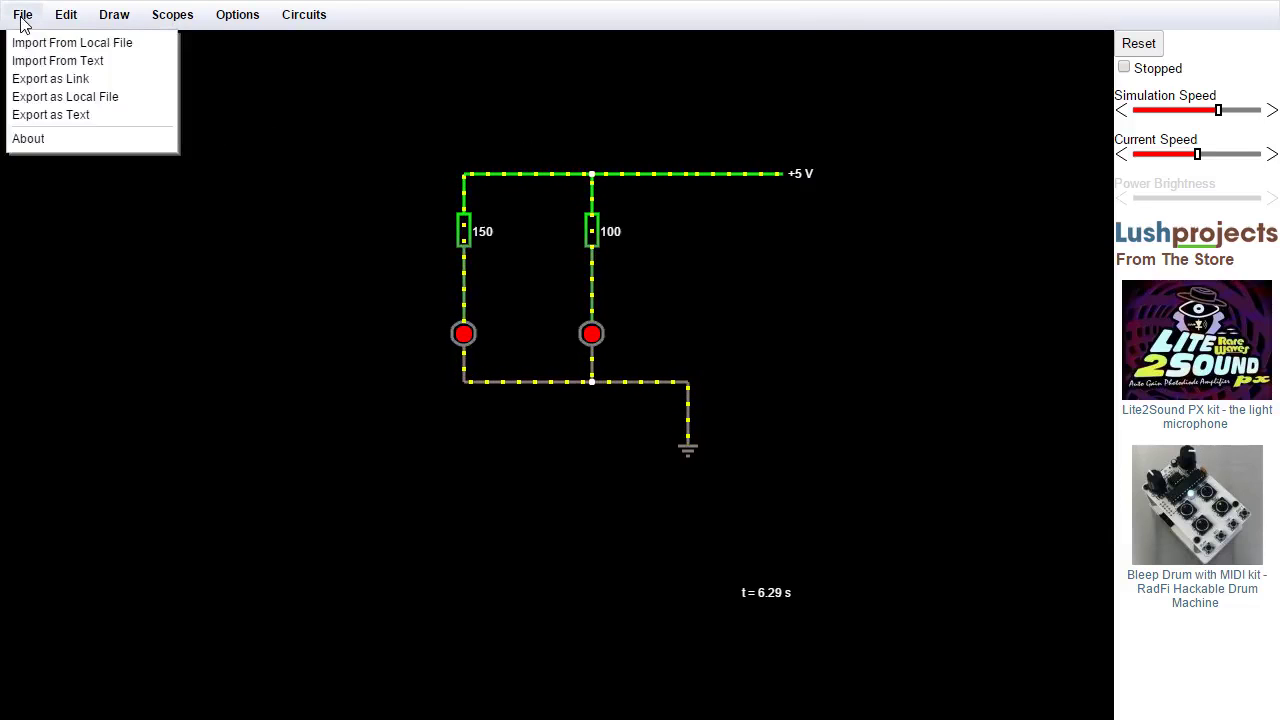
pyautogui.click(50, 100)
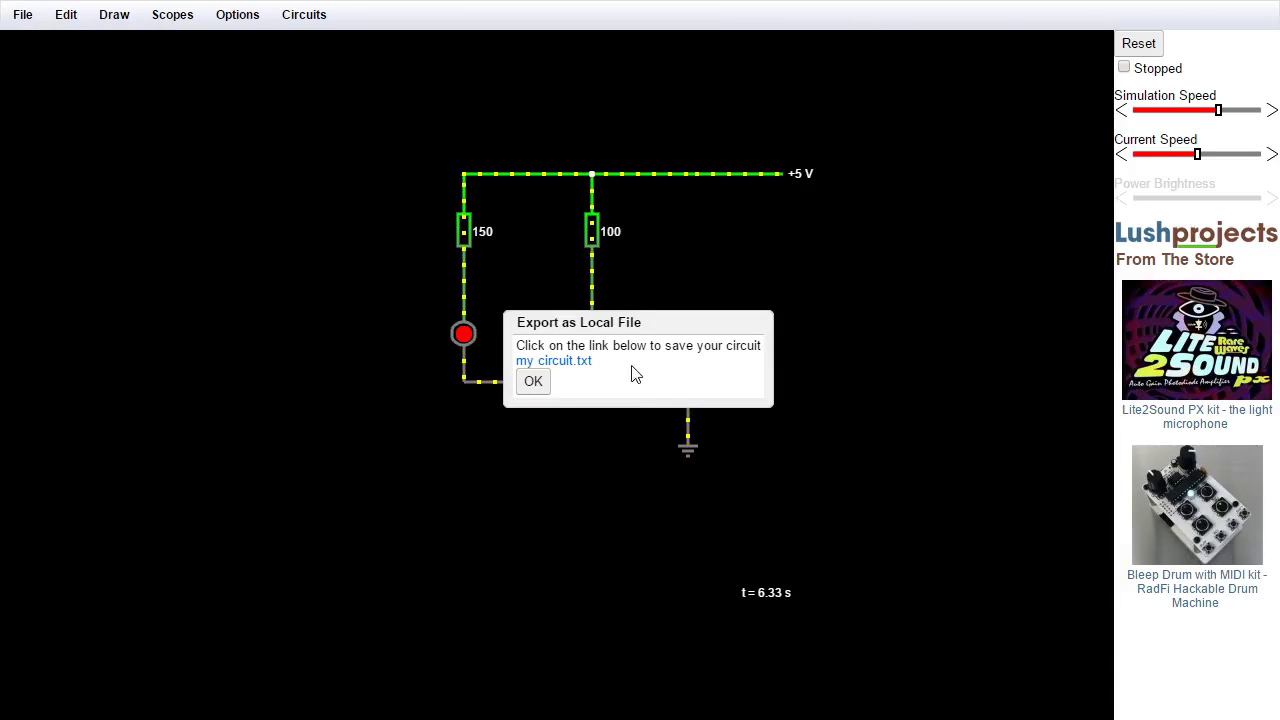
pyautogui.rightClick(577, 363)
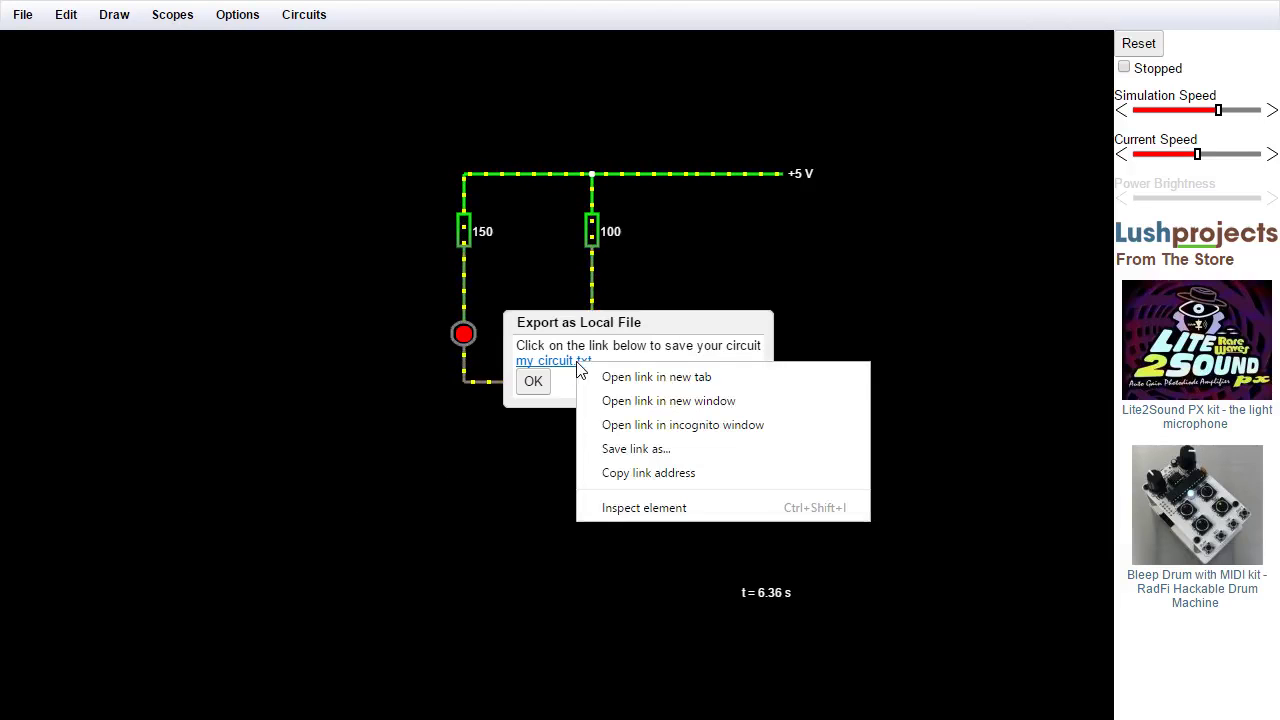
pyautogui.click(668, 450)
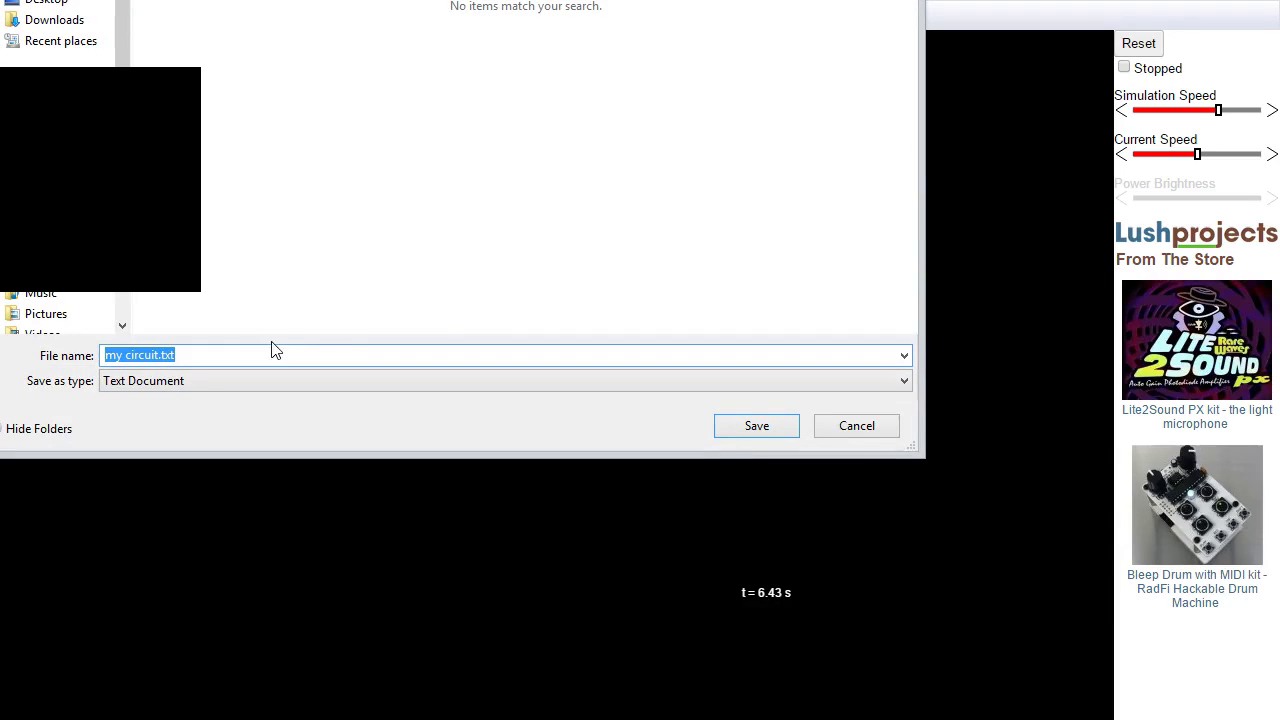
pyautogui.press('Return')
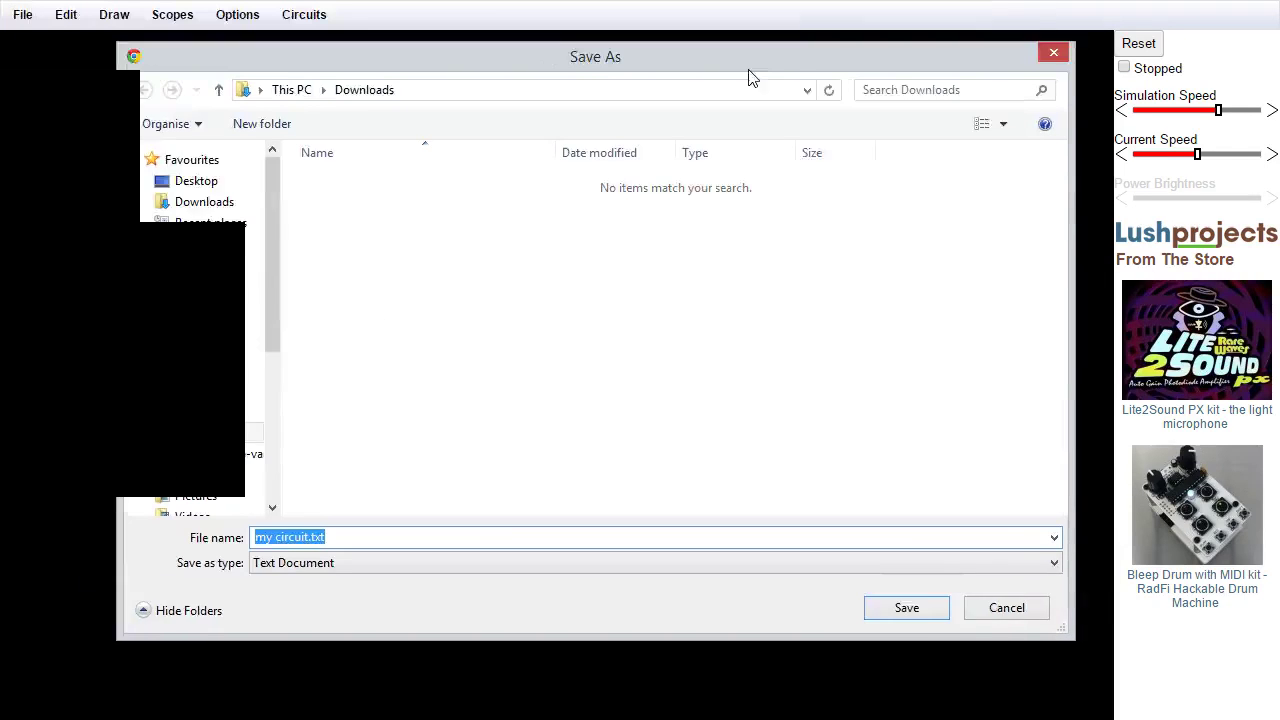
# Save the file to the Desktop folder, renamed to 'leds.txt'
pyautogui.click(806, 120)
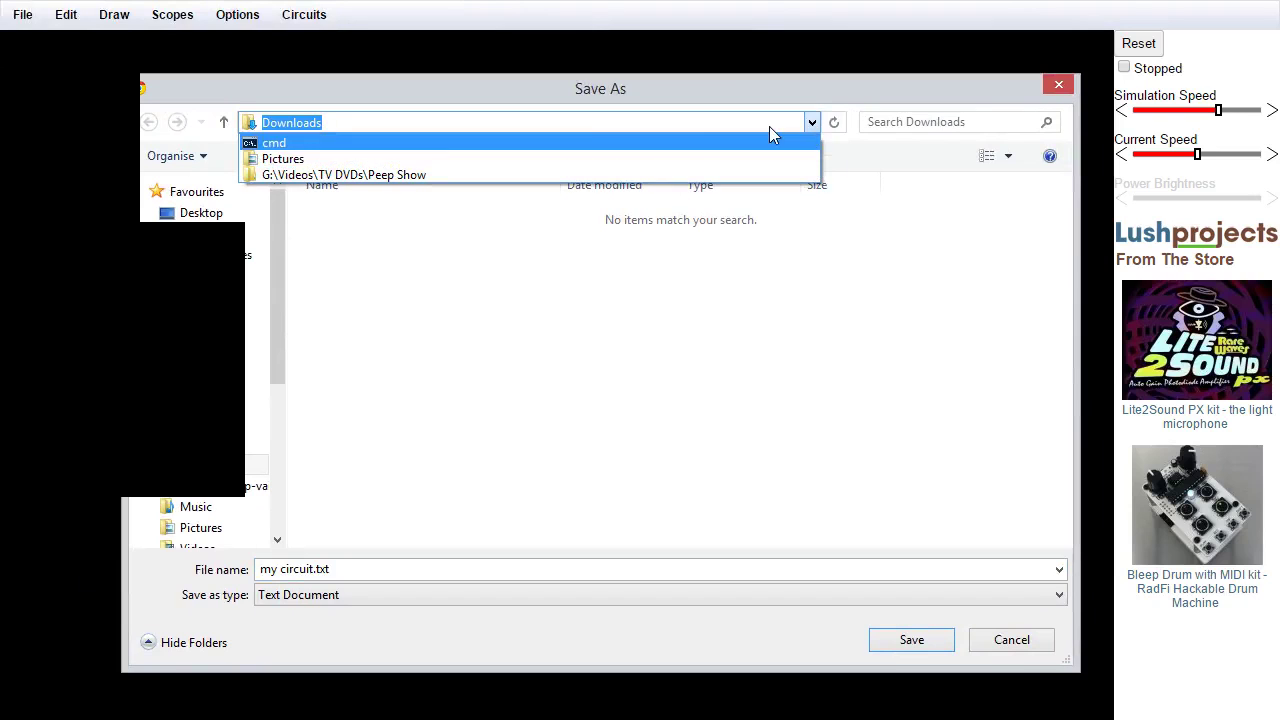
pyautogui.click(272, 286)
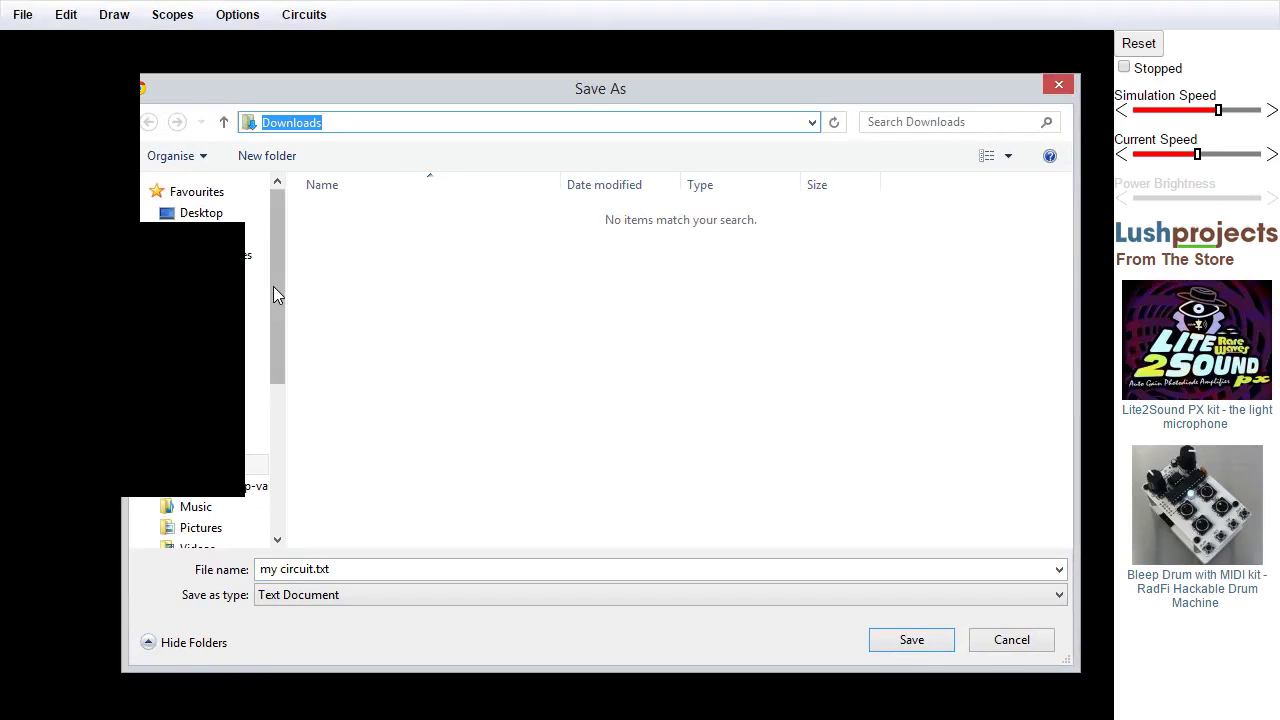
pyautogui.click(257, 422)
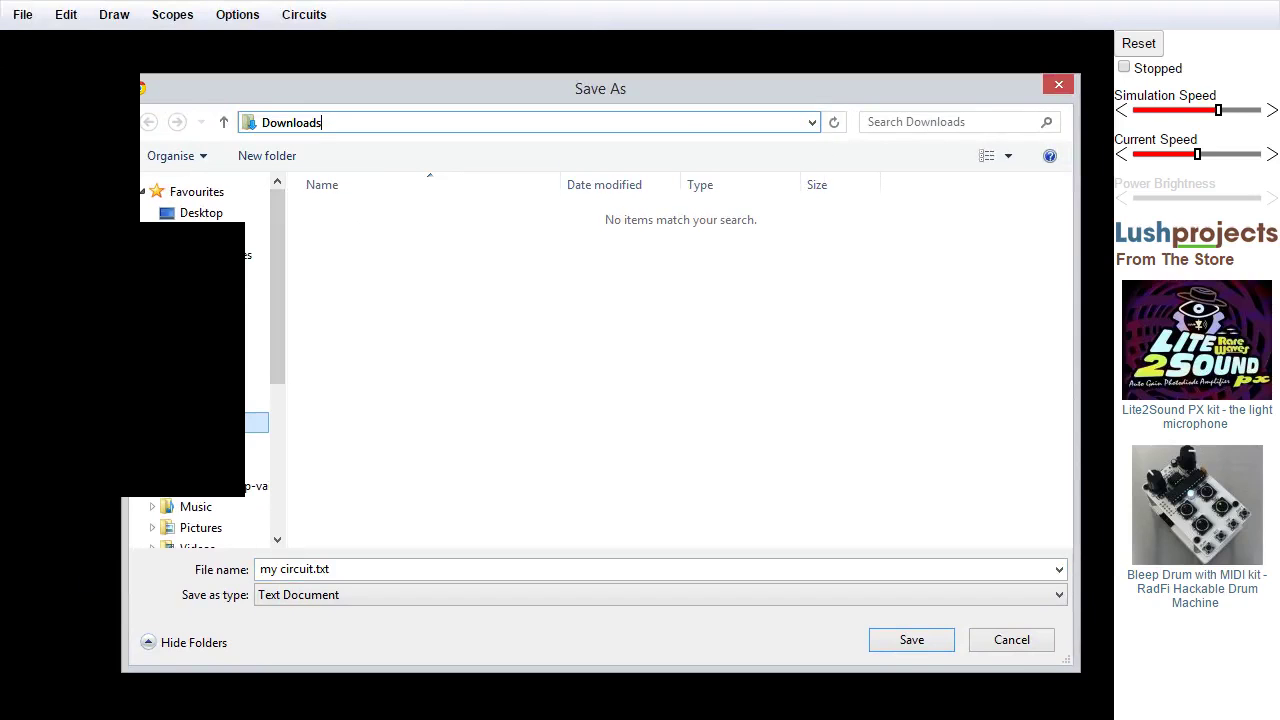
pyautogui.click(316, 569)
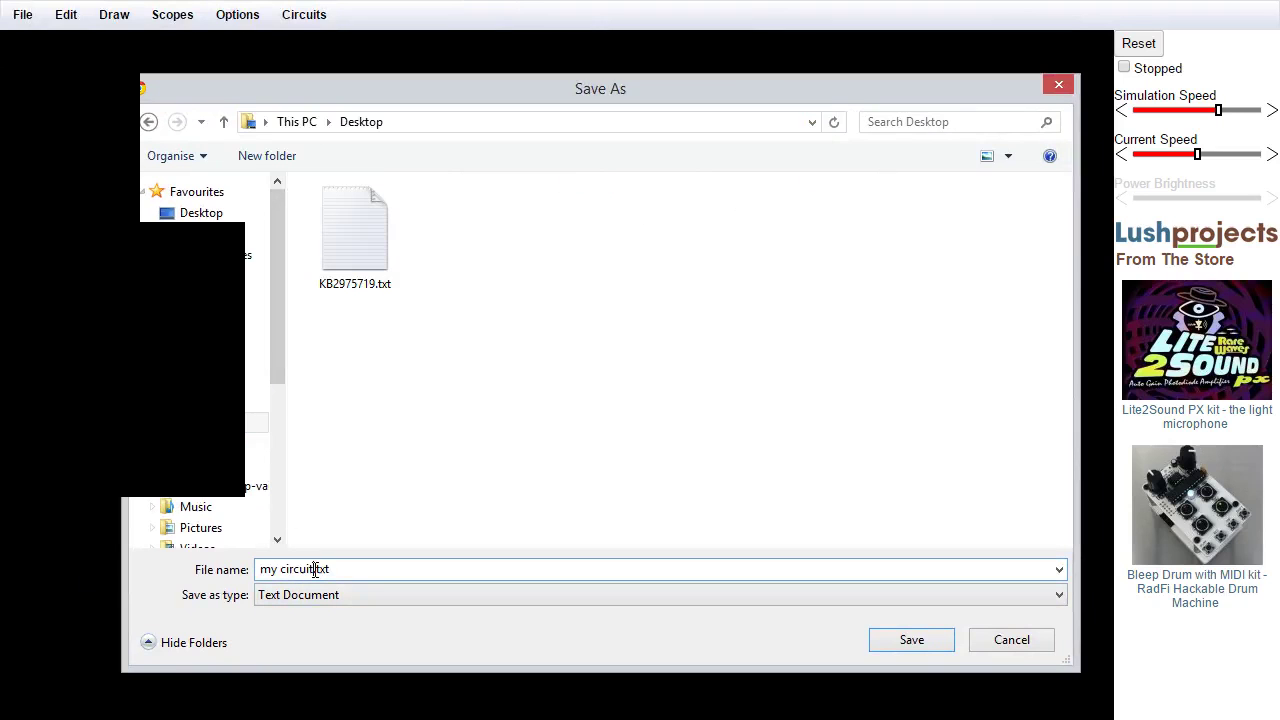
pyautogui.moveTo(316, 569); pyautogui.dragTo(250, 570)
pyautogui.write('leds')
pyautogui.press('Return')
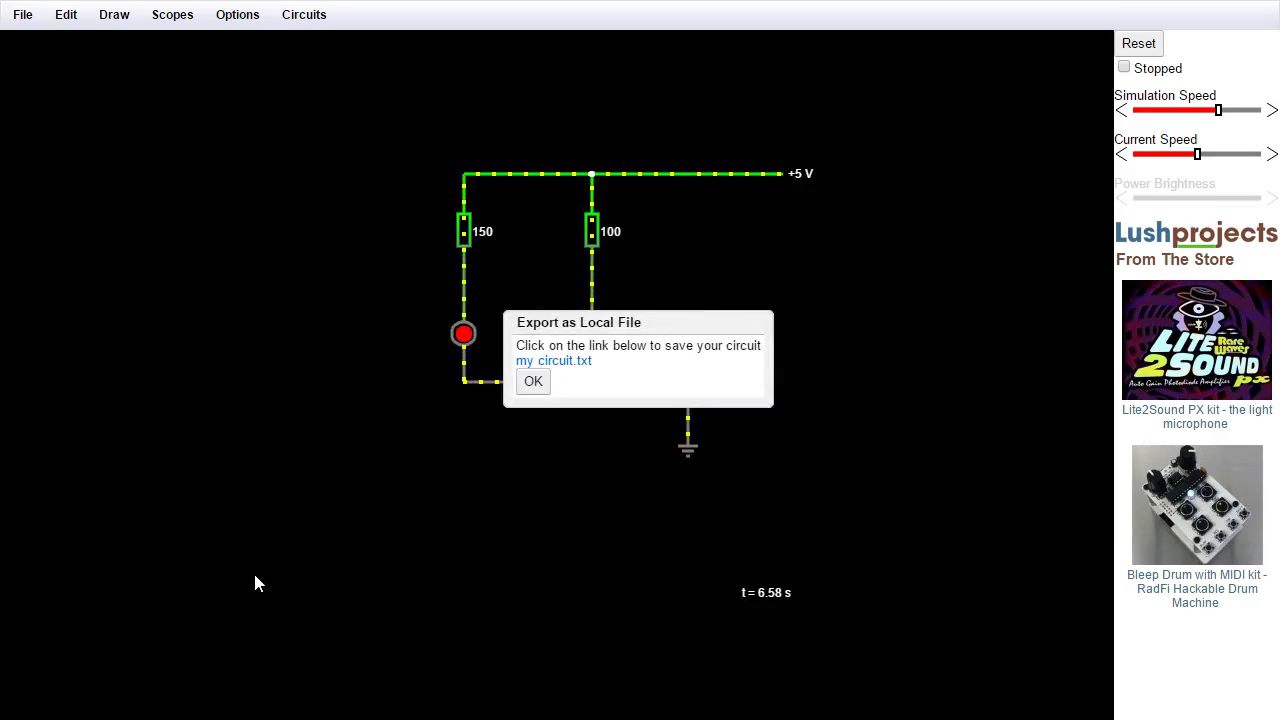
# Dismiss the local-file save notice and clear the canvas to a blank circuit
pyautogui.click(533, 381)
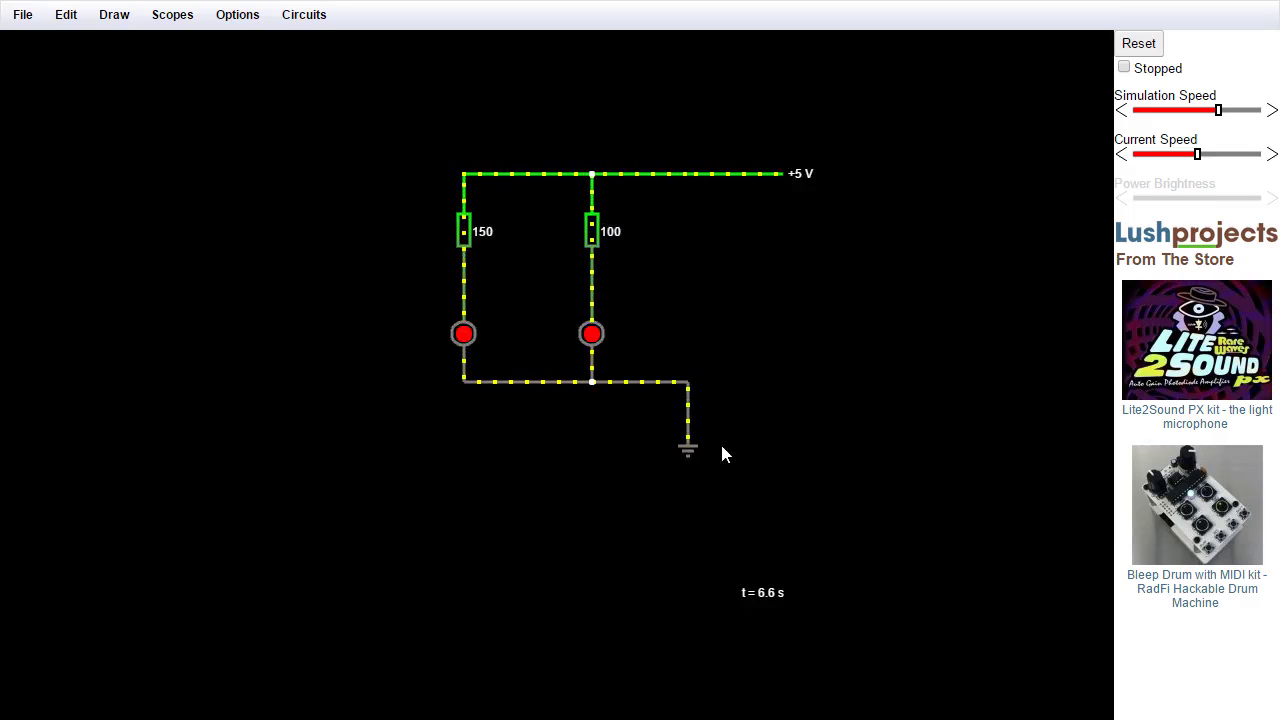
pyautogui.click(308, 15)
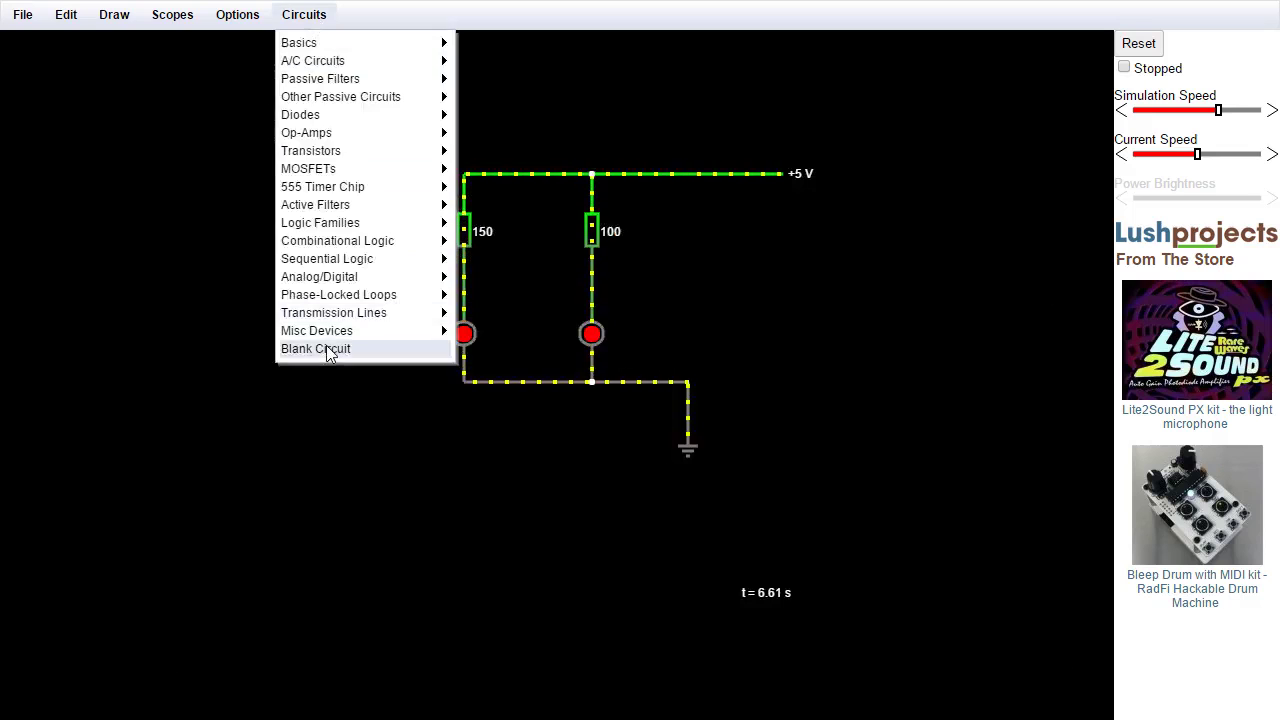
pyautogui.click(330, 350)
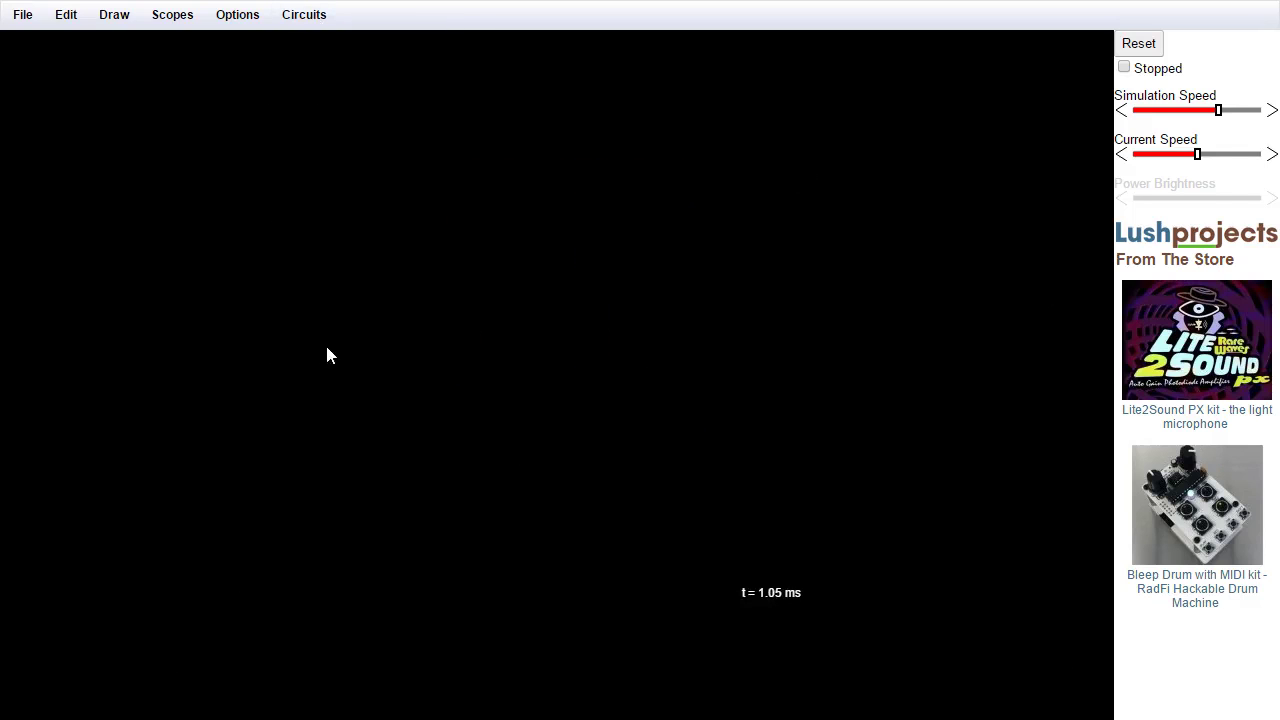
# Import the saved leds.txt circuit from a local file
pyautogui.click(26, 20)
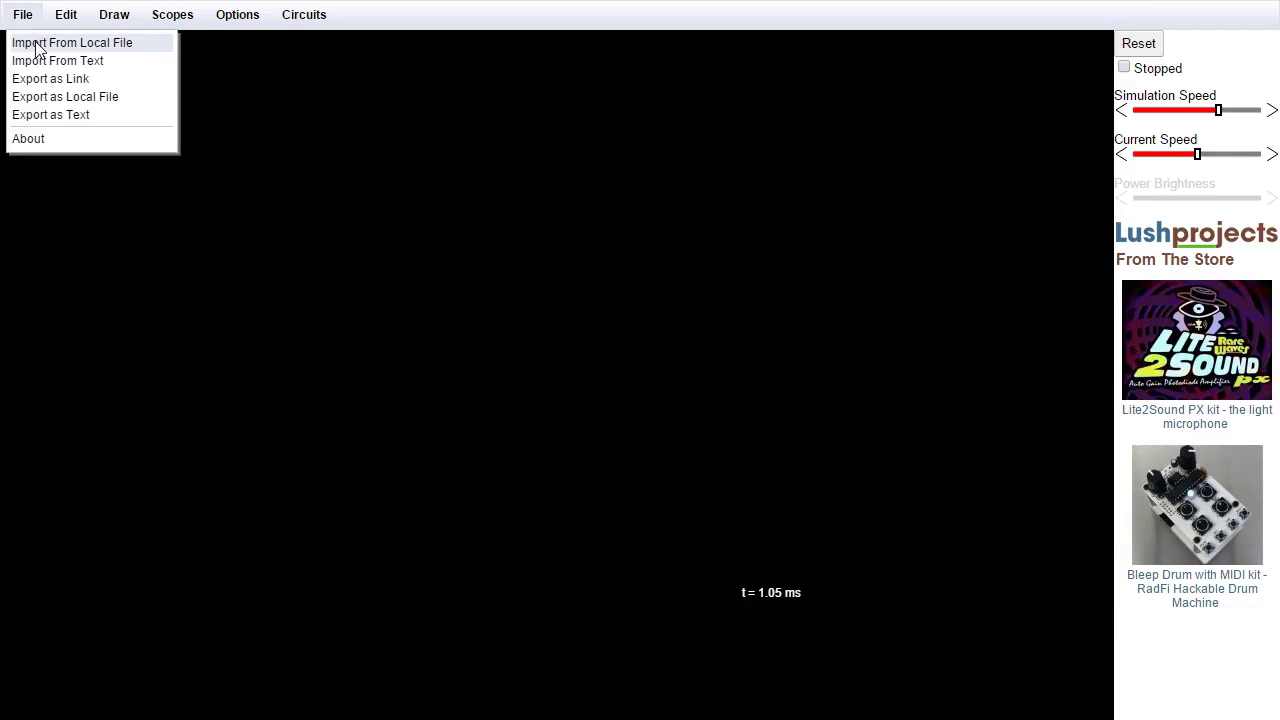
pyautogui.click(35, 43)
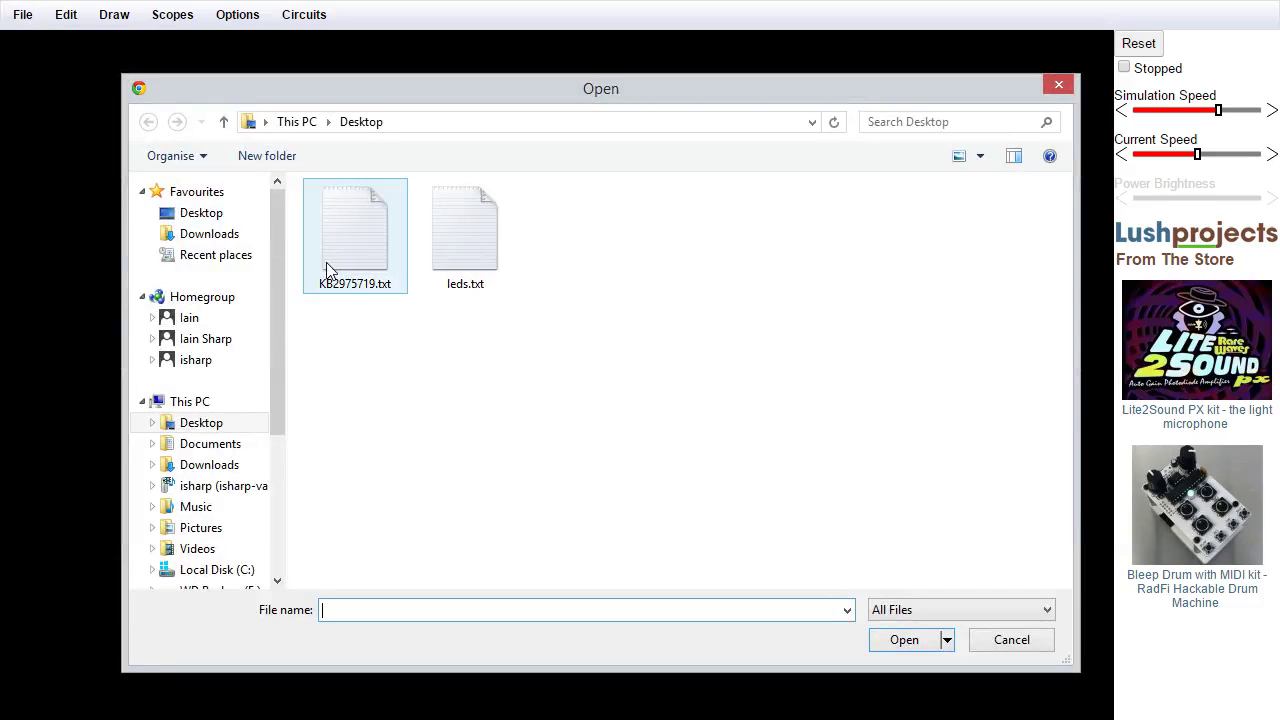
pyautogui.doubleClick(469, 237)
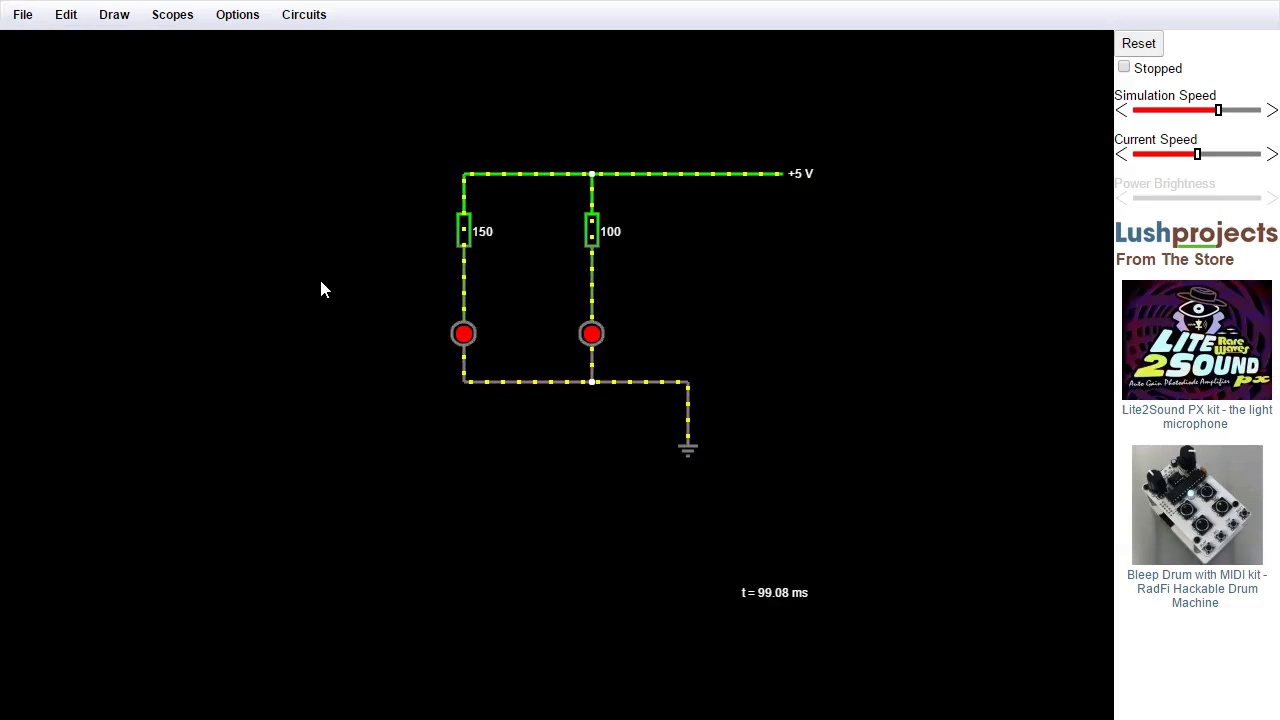
# Export the two-LED circuit as text and select all of its description
pyautogui.click(24, 18)
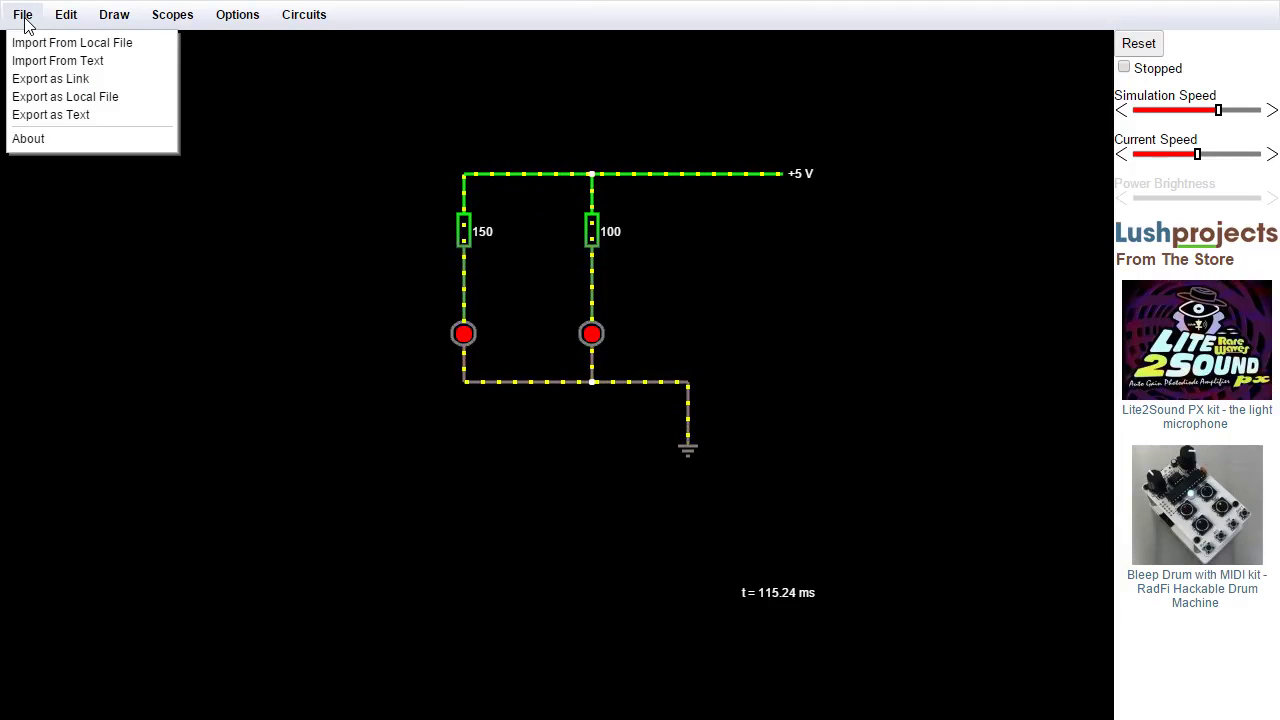
pyautogui.click(66, 117)
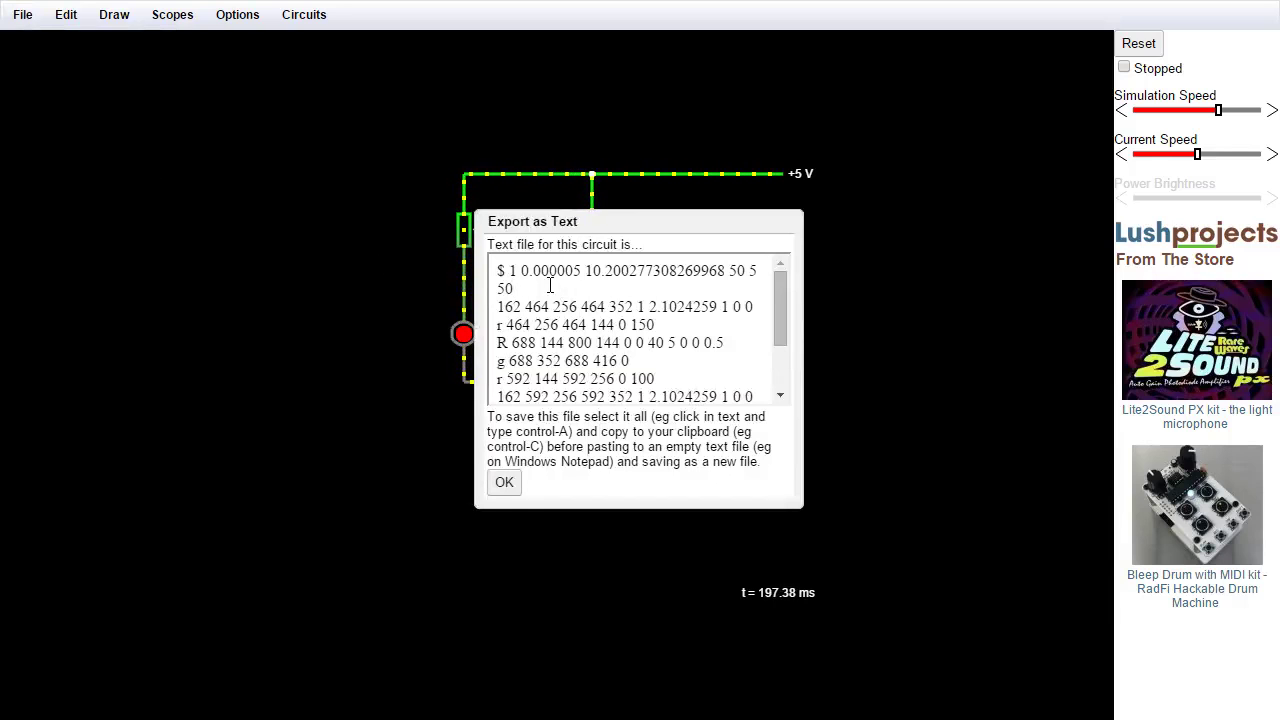
pyautogui.hotkey('ctrl', 'a')
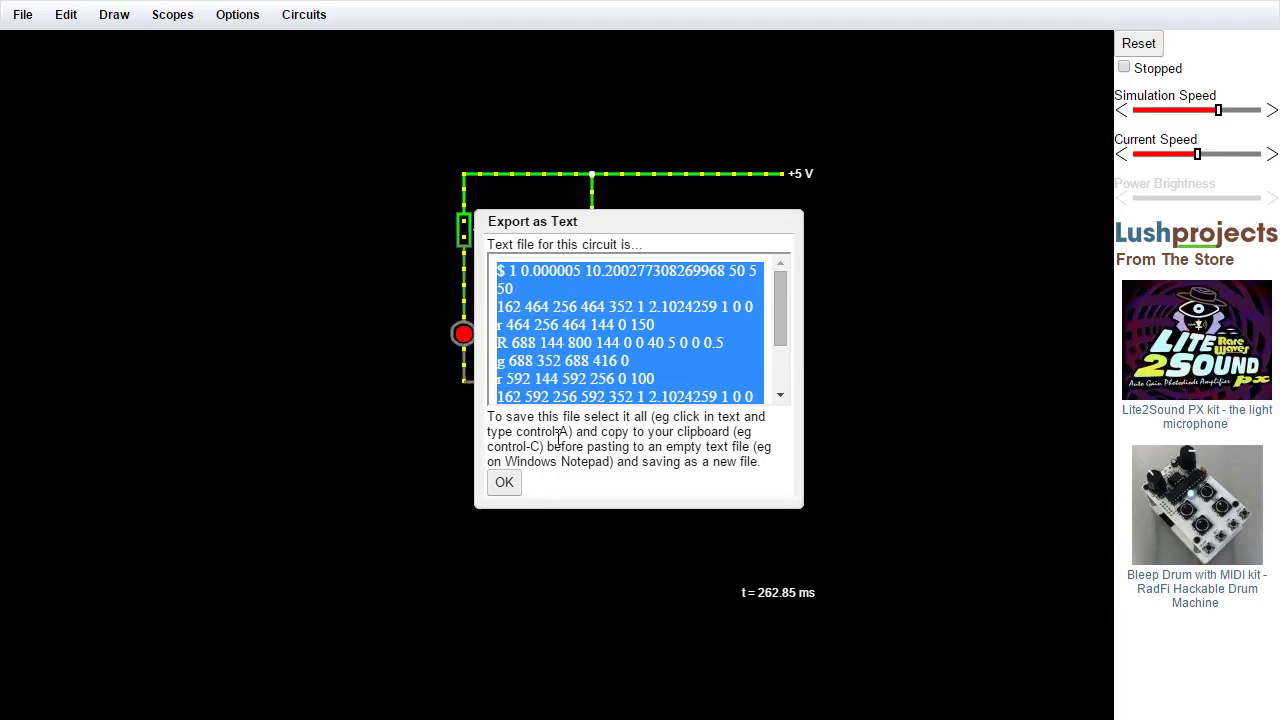
pyautogui.click(512, 484)
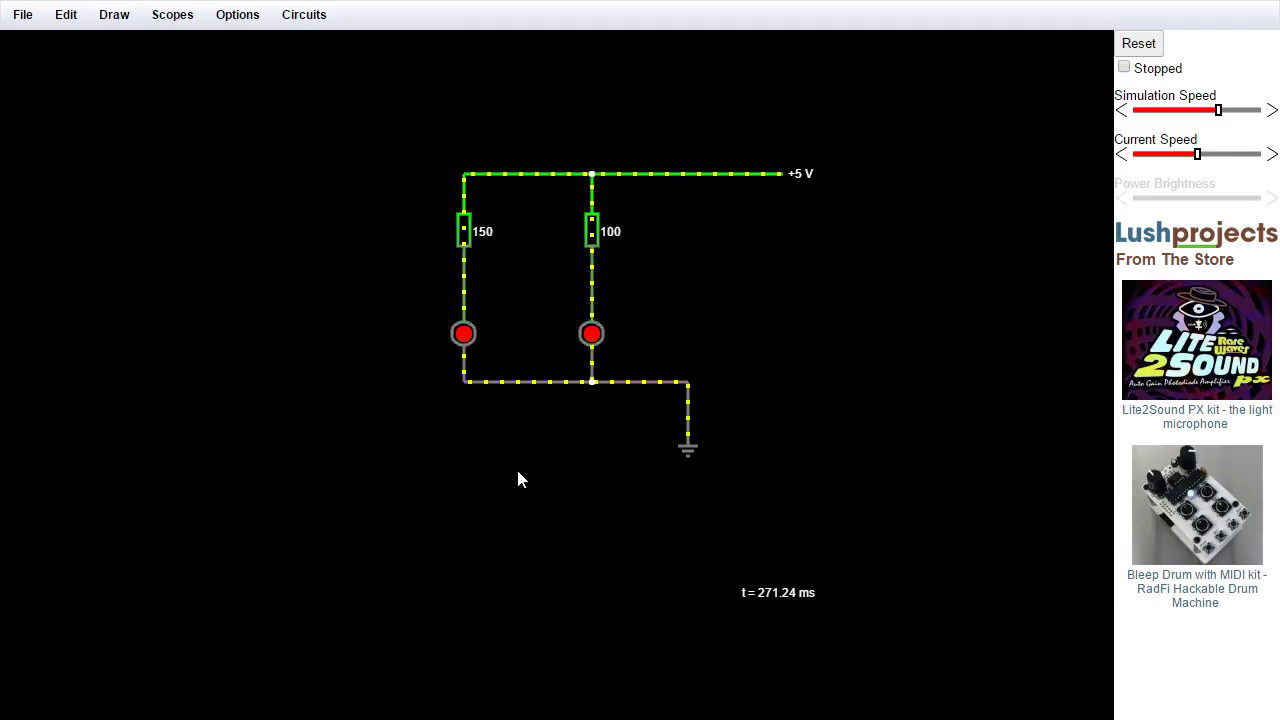
# Clear the canvas to a blank circuit
pyautogui.click(333, 21)
pyautogui.moveTo(337, 316)
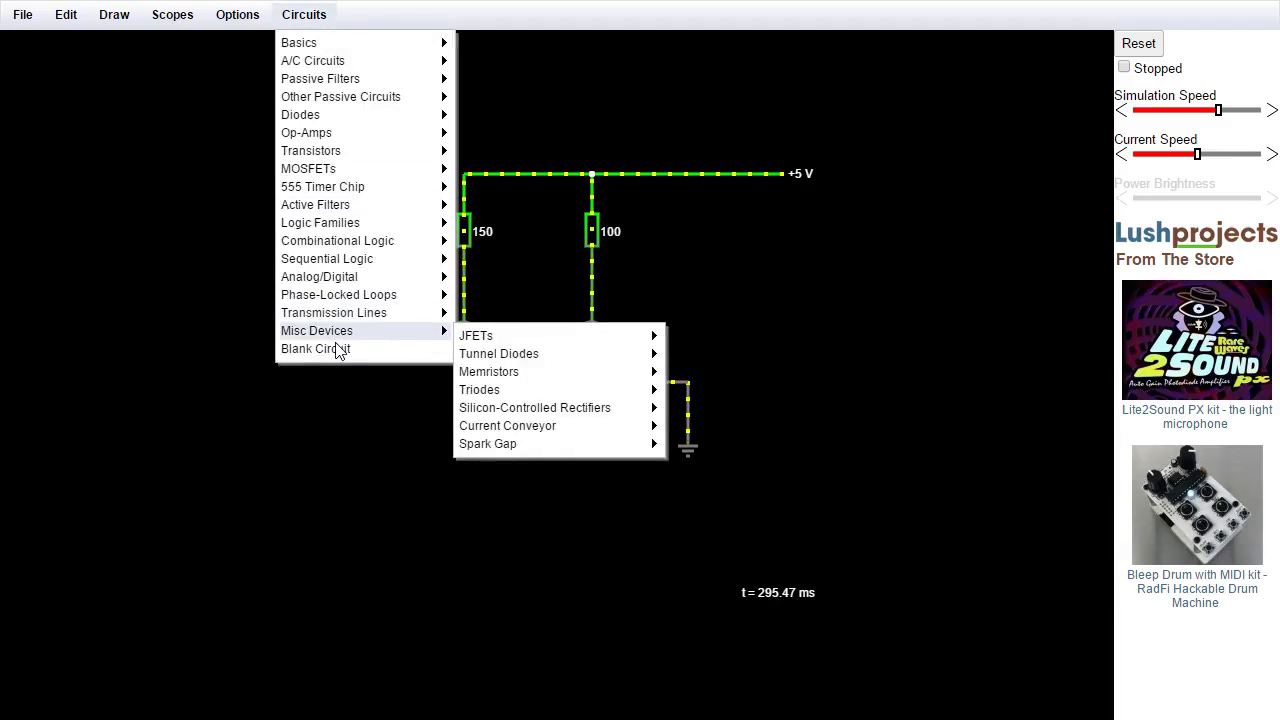
pyautogui.click(335, 348)
# Import the circuit from the pasted text and redraw the LEDs' bottom wire to ground
pyautogui.click(23, 17)
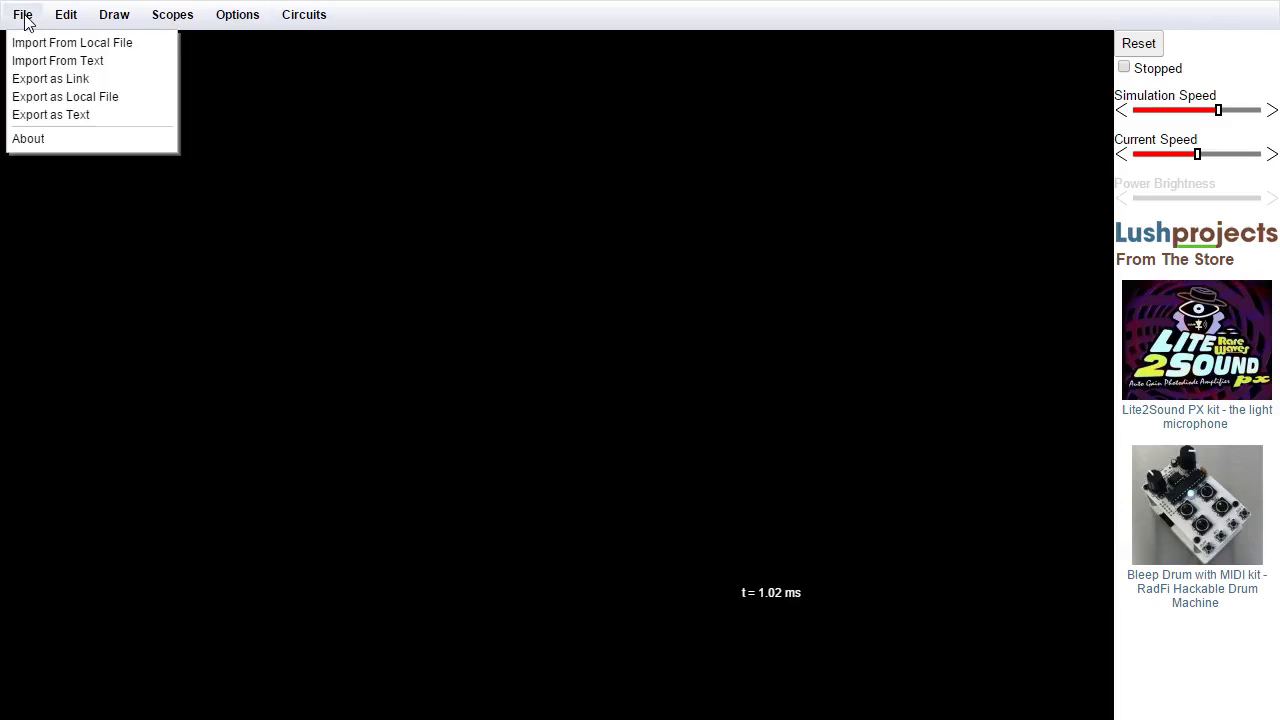
pyautogui.click(50, 62)
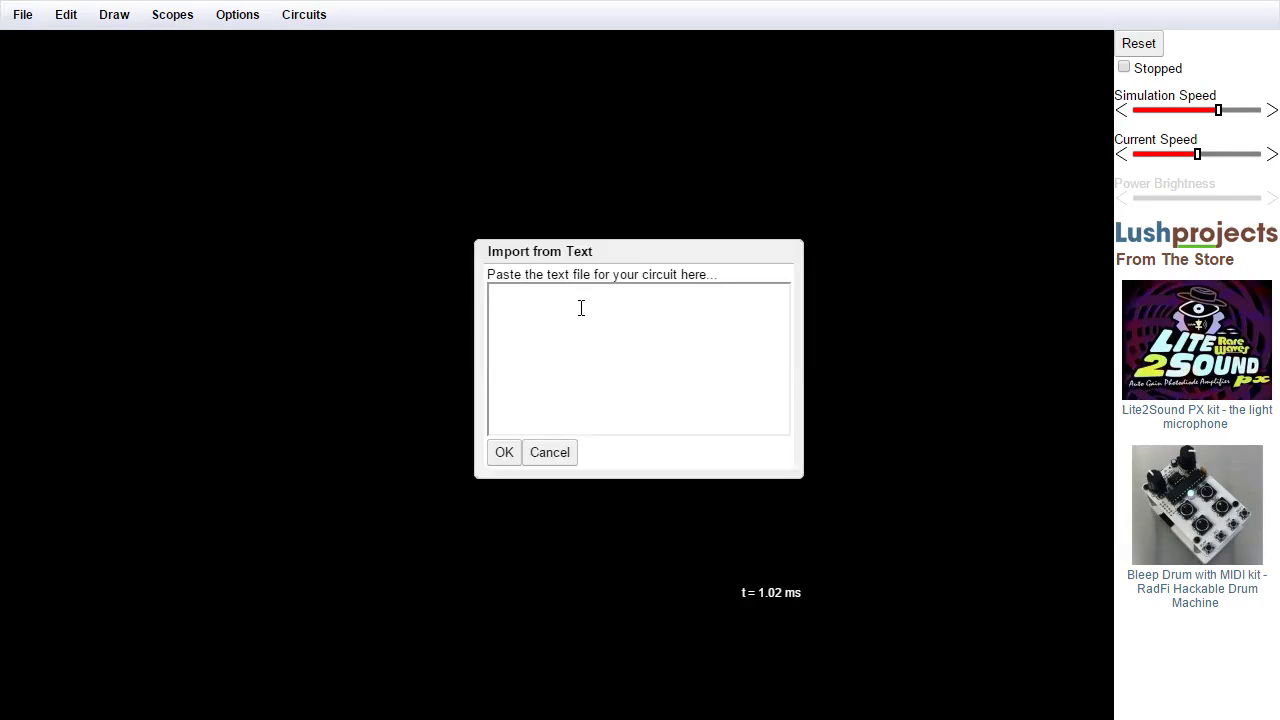
pyautogui.hotkey('ctrl', 'v')
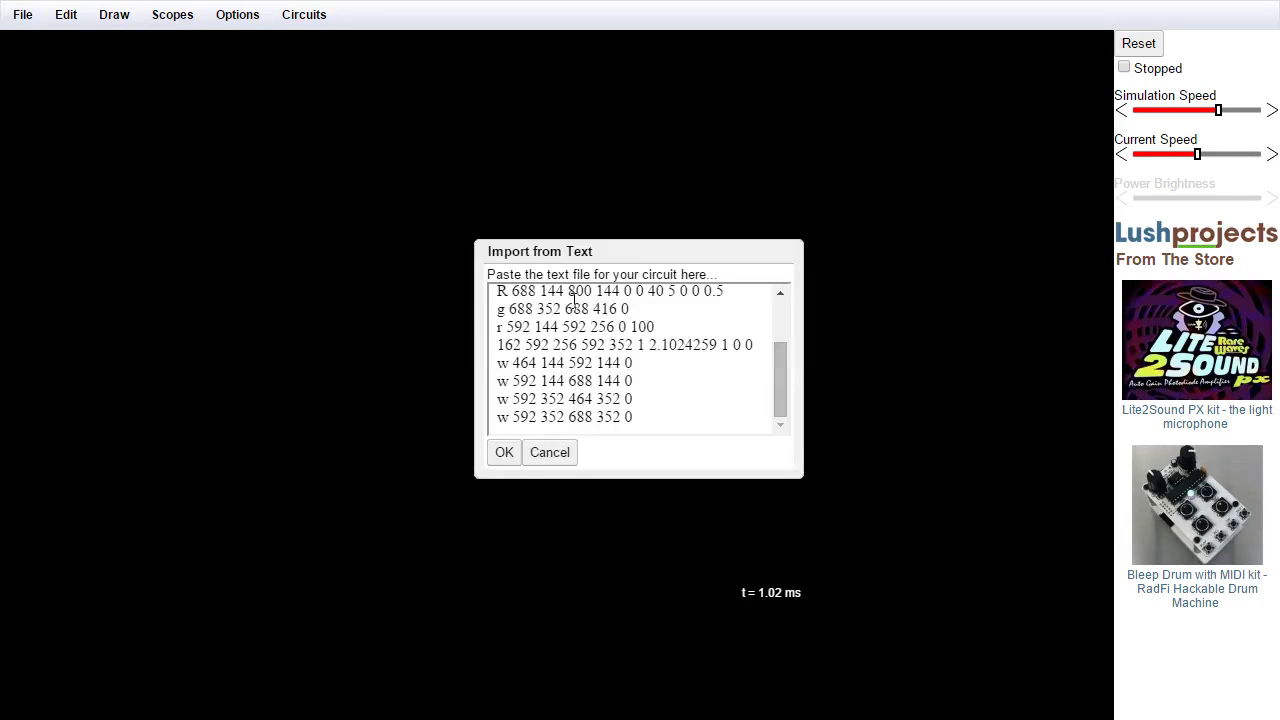
pyautogui.click(504, 452)
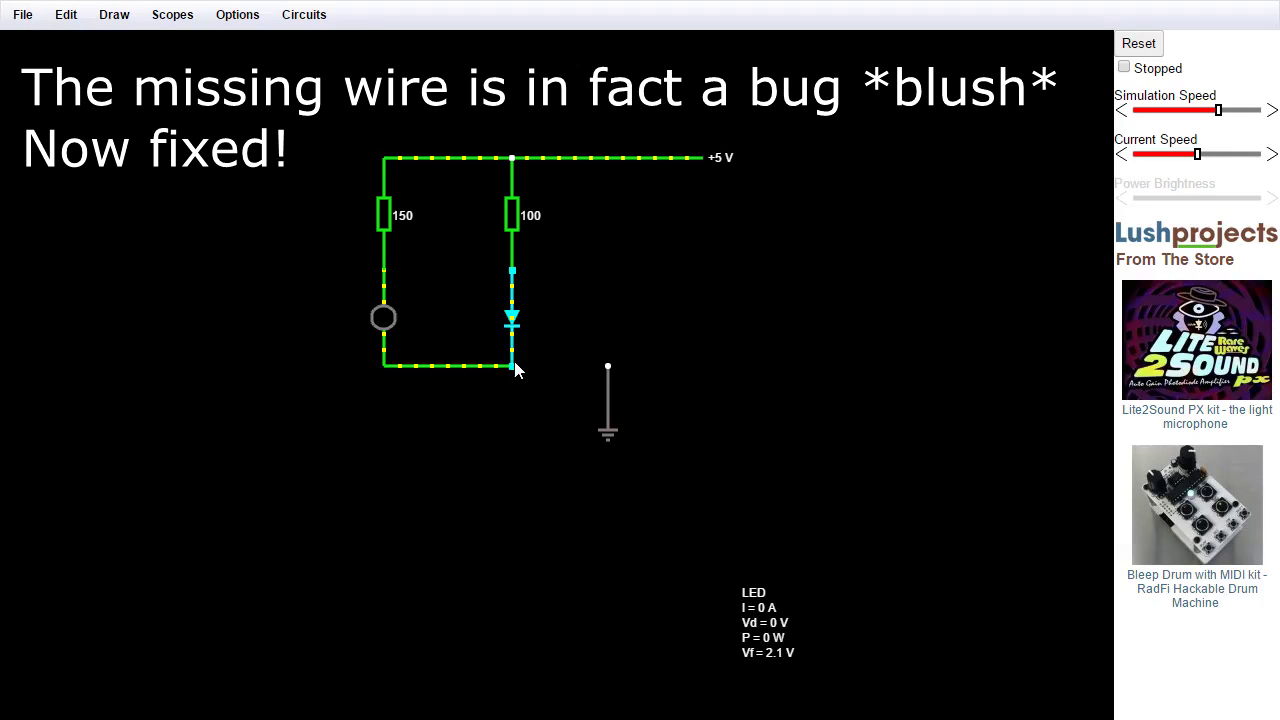
pyautogui.moveTo(512, 366); pyautogui.dragTo(605, 360)
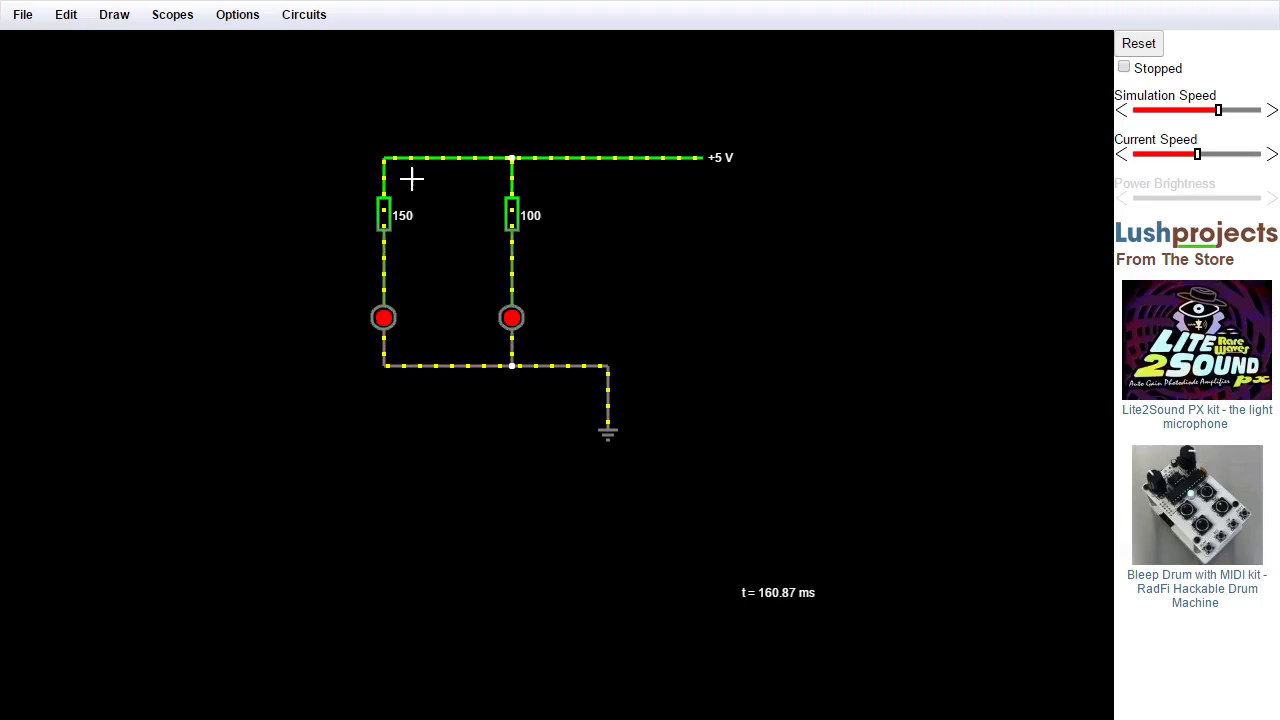
pyautogui.click(30, 20)
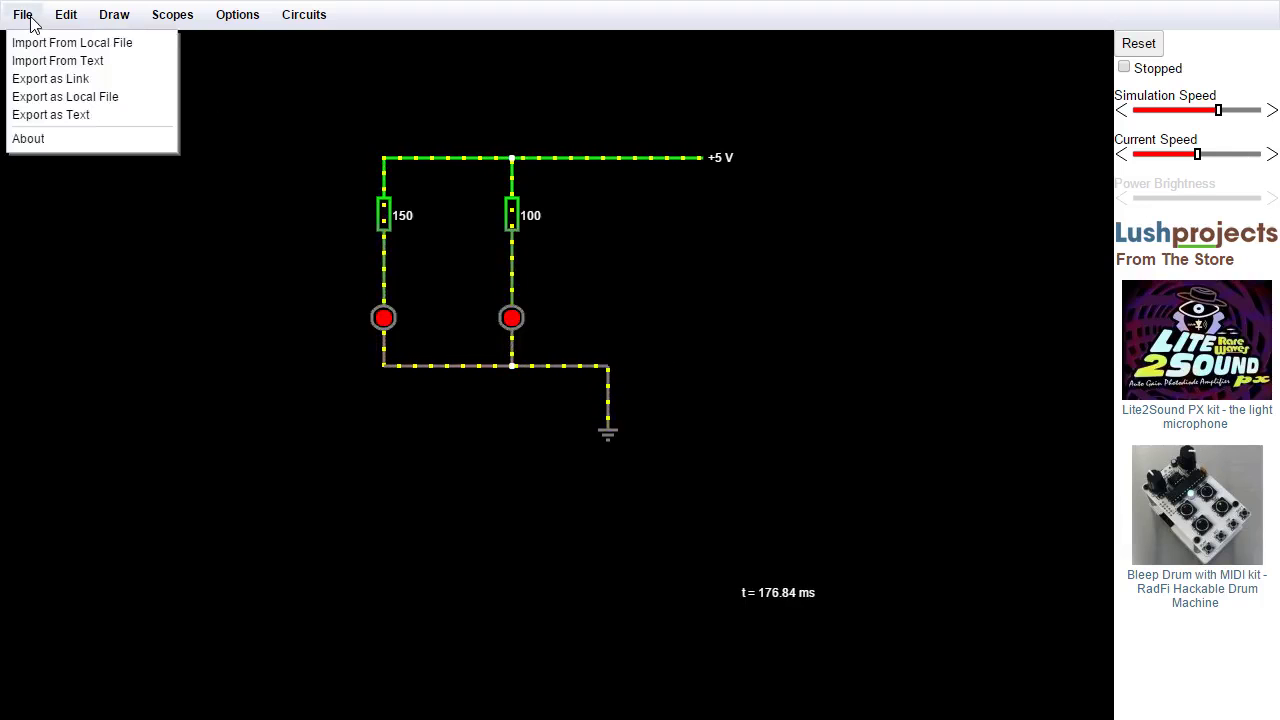
pyautogui.click(45, 78)
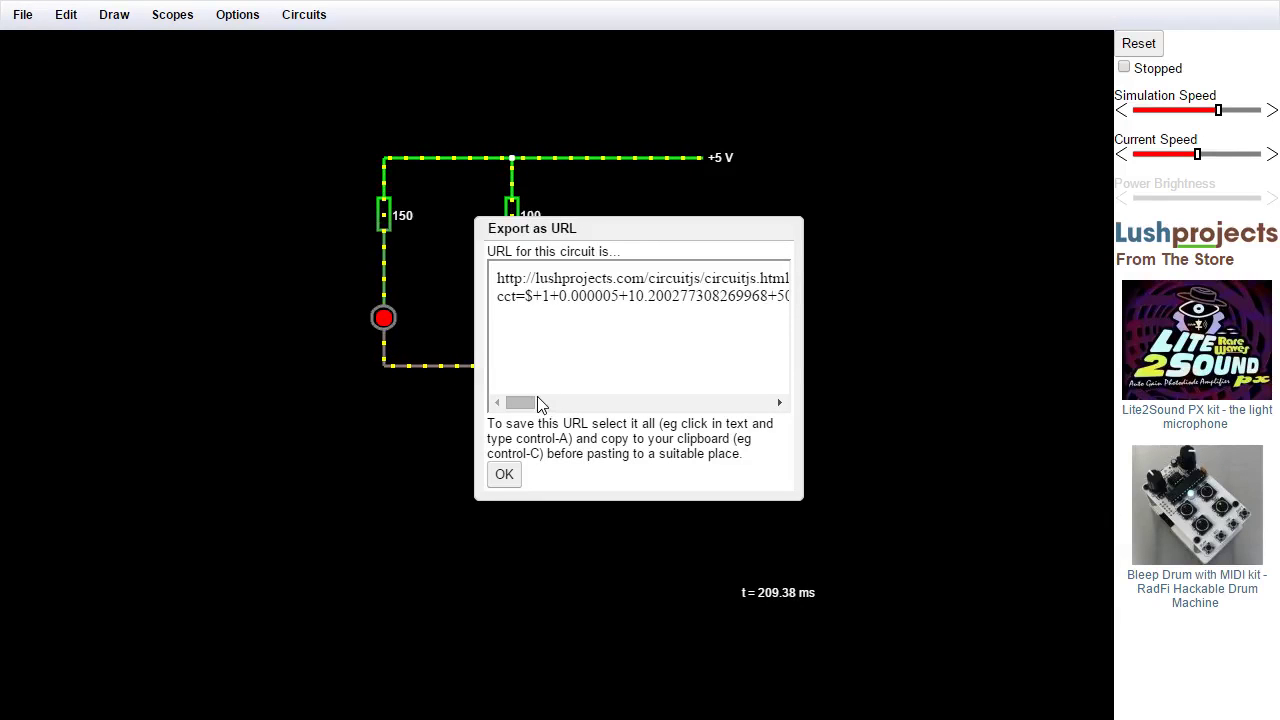
pyautogui.moveTo(527, 405)
pyautogui.mouseDown()
pyautogui.moveTo(785, 400)
pyautogui.moveTo(524, 400)
pyautogui.mouseUp()
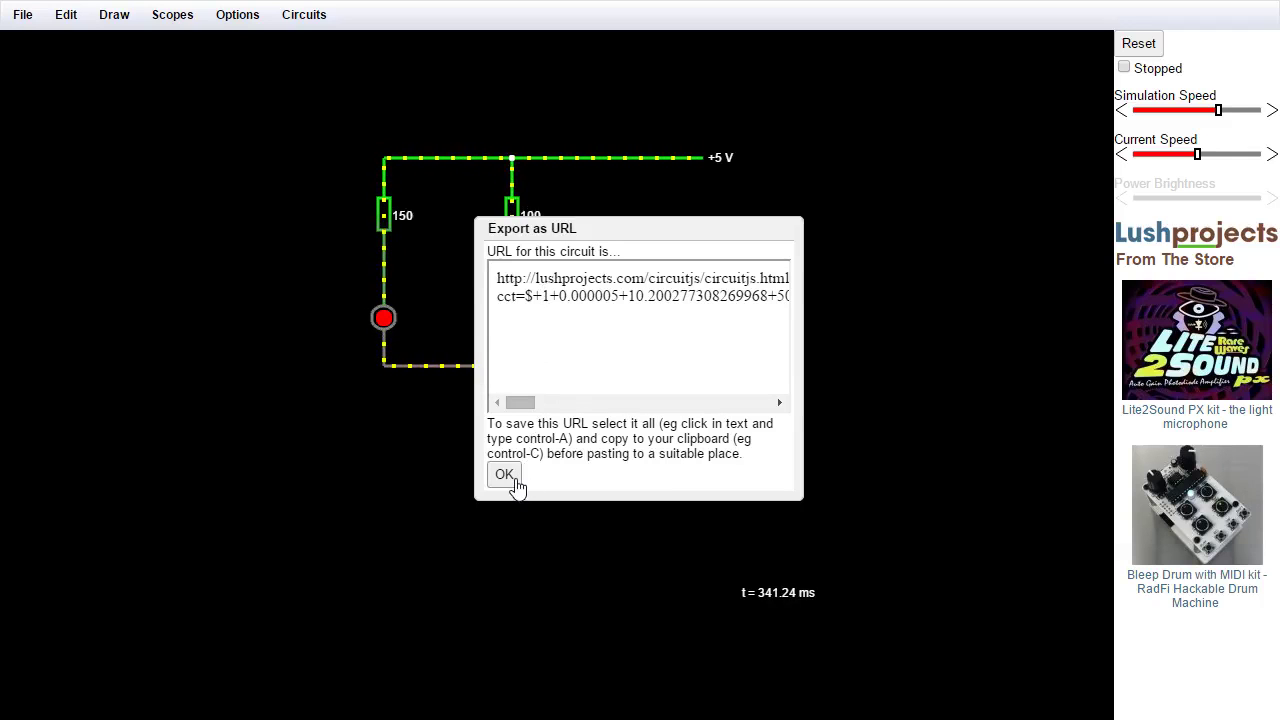
pyautogui.click(508, 478)
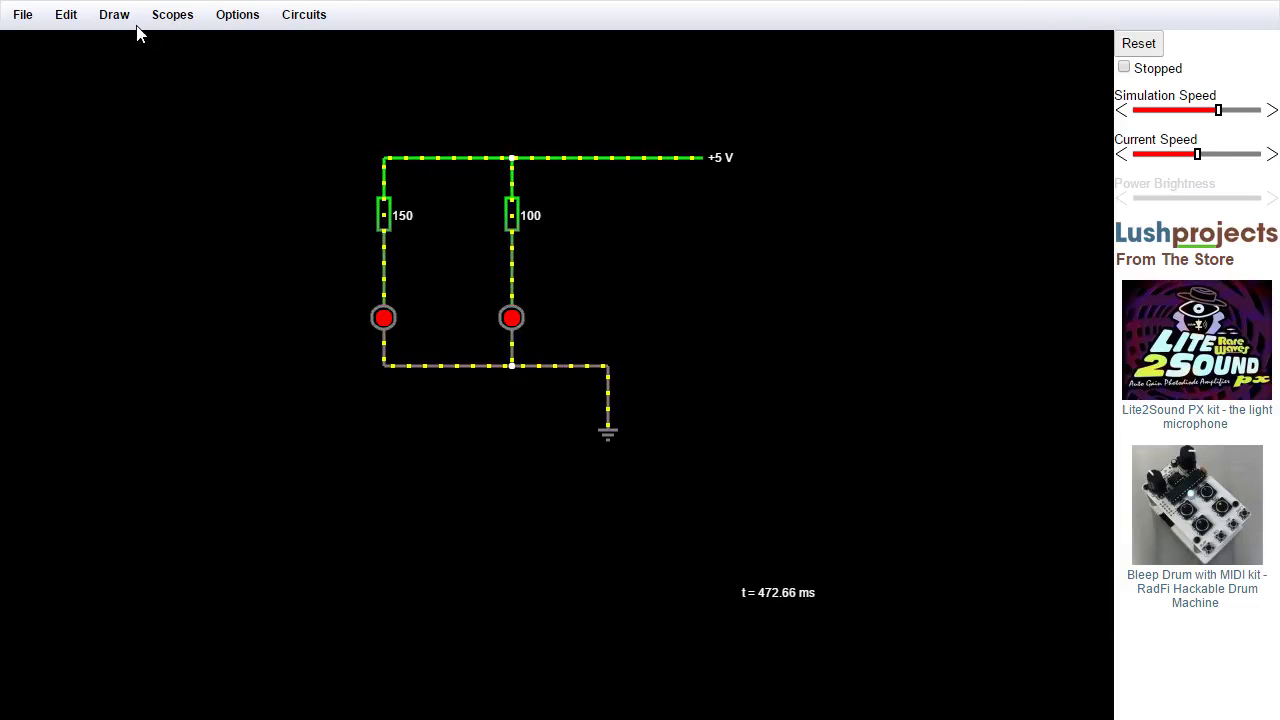
# Show the Draw menu's Outputs and Labels submenu listing LEDs and lamps
pyautogui.click(78, 18)
pyautogui.moveTo(112, 16)
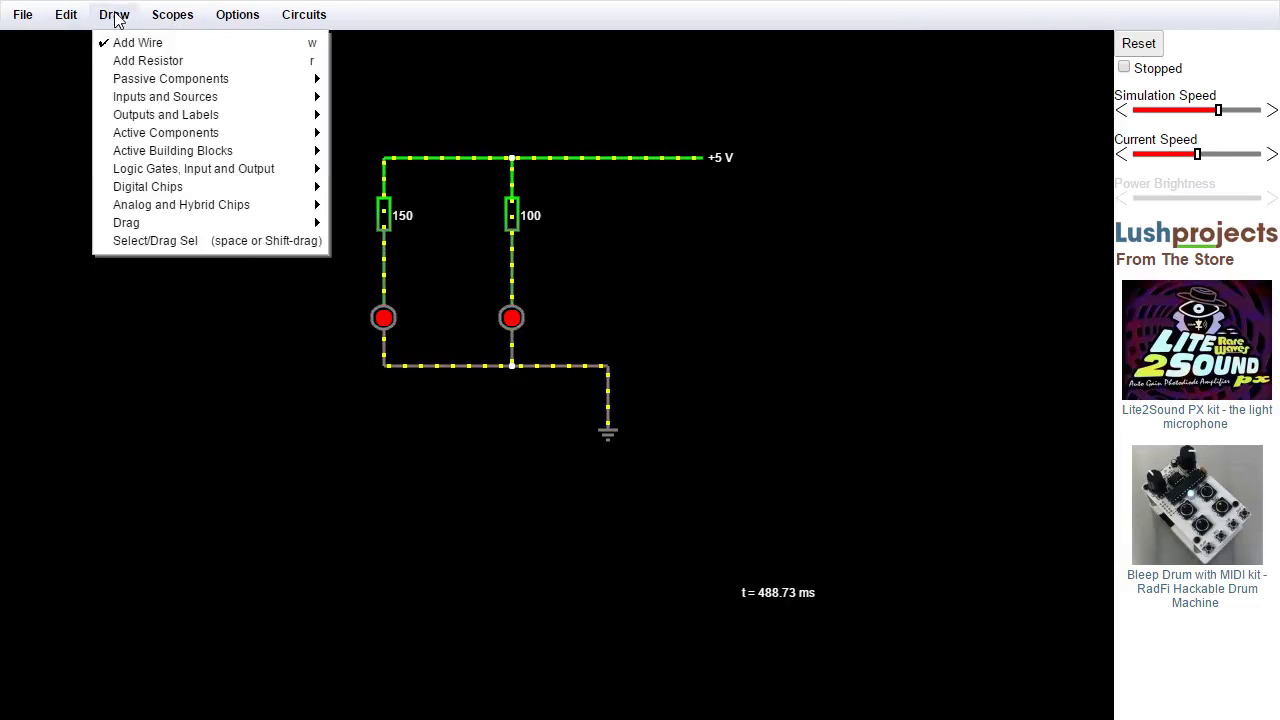
pyautogui.moveTo(133, 82)
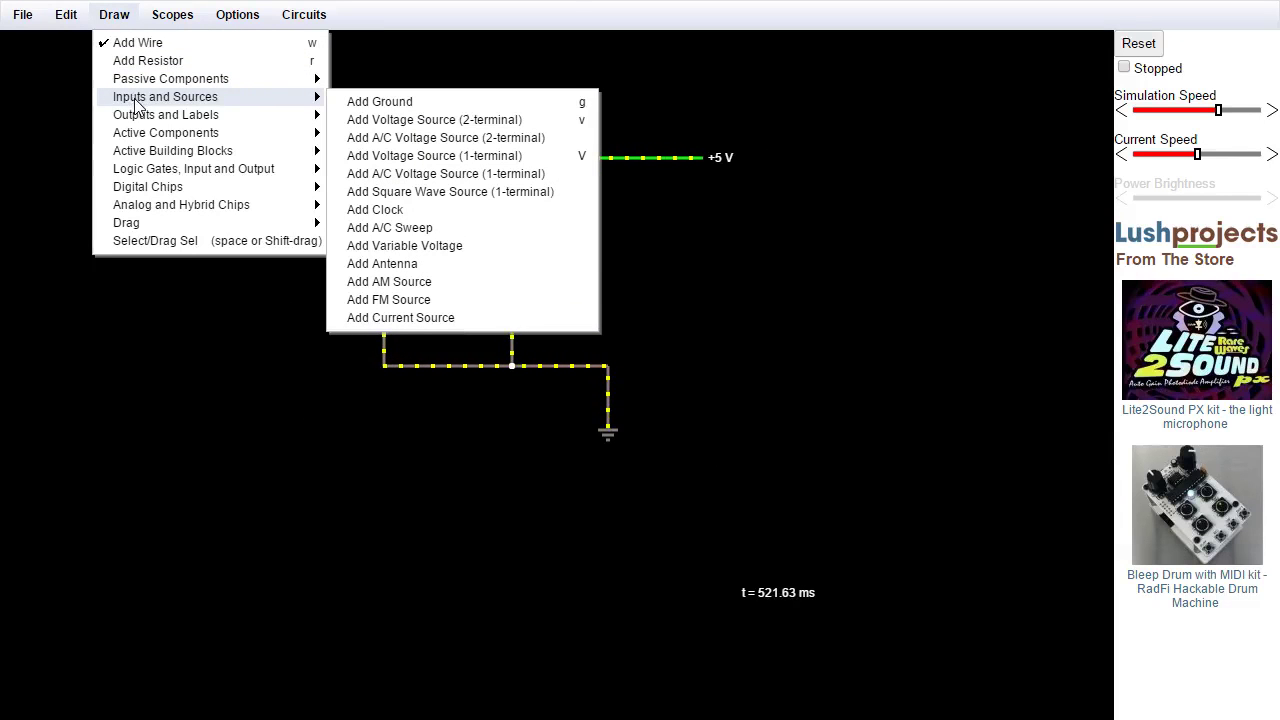
pyautogui.moveTo(144, 122)
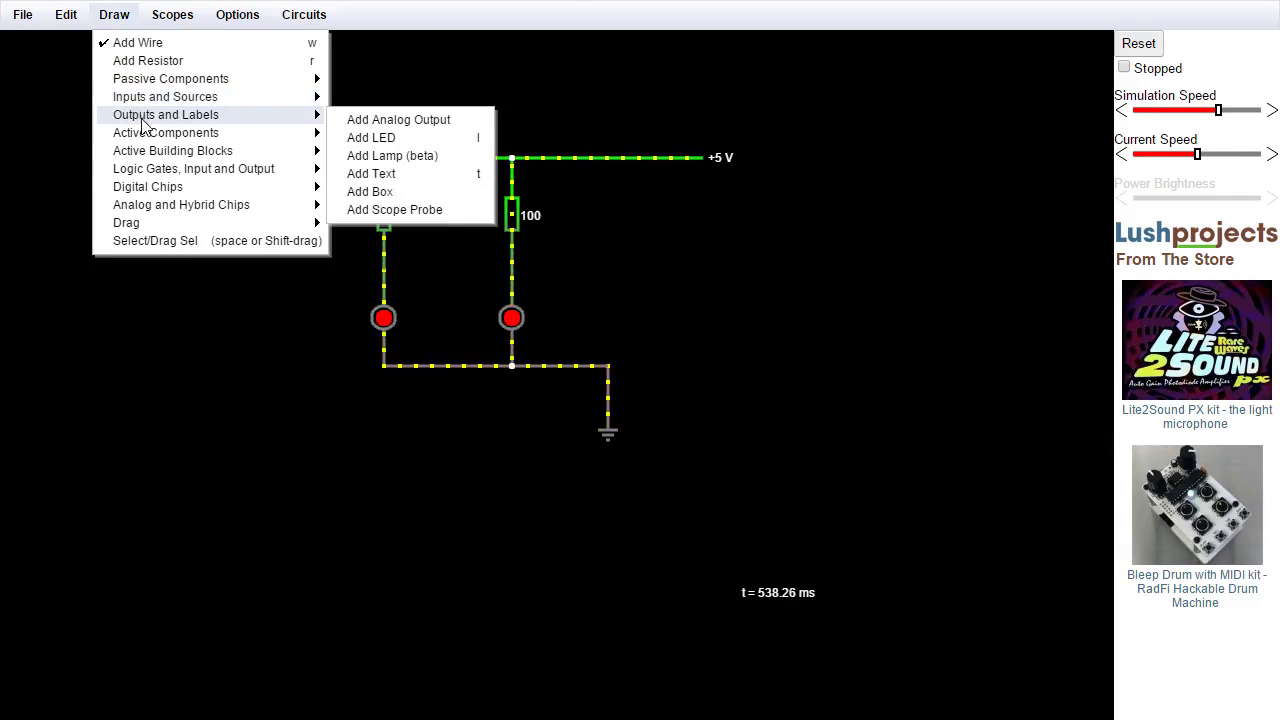
pyautogui.moveTo(165, 172)
pyautogui.moveTo(178, 136)
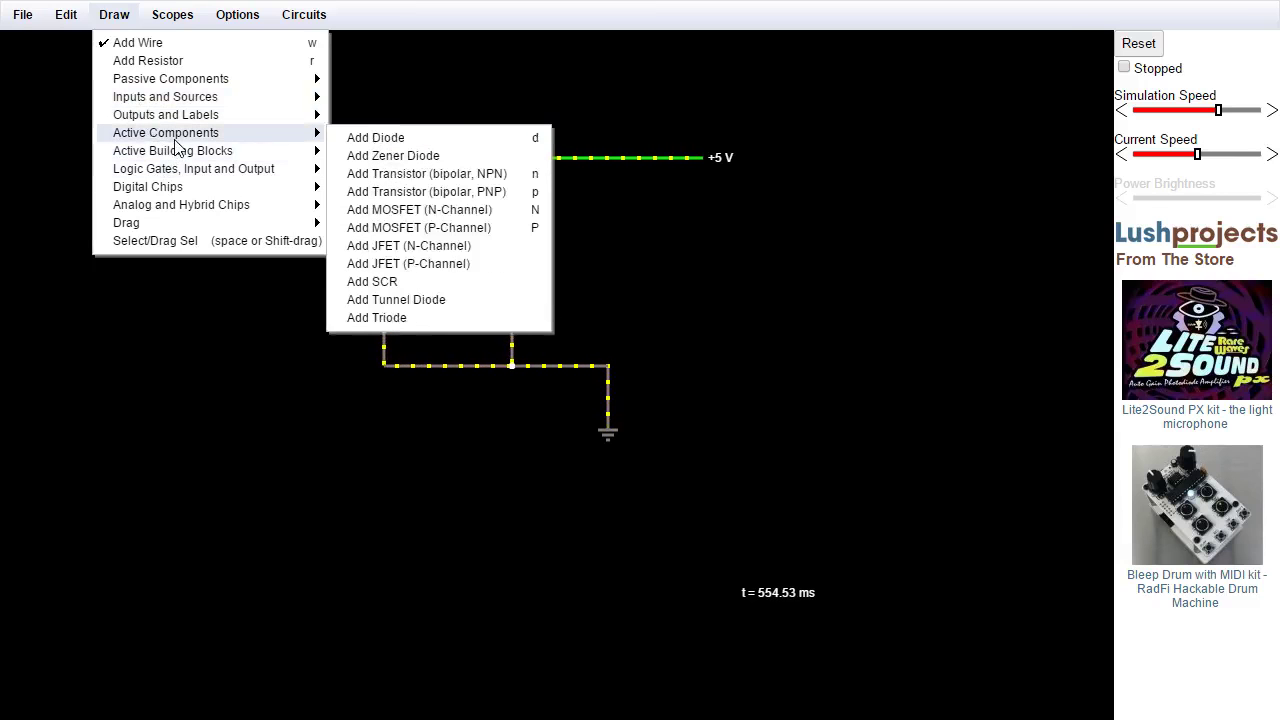